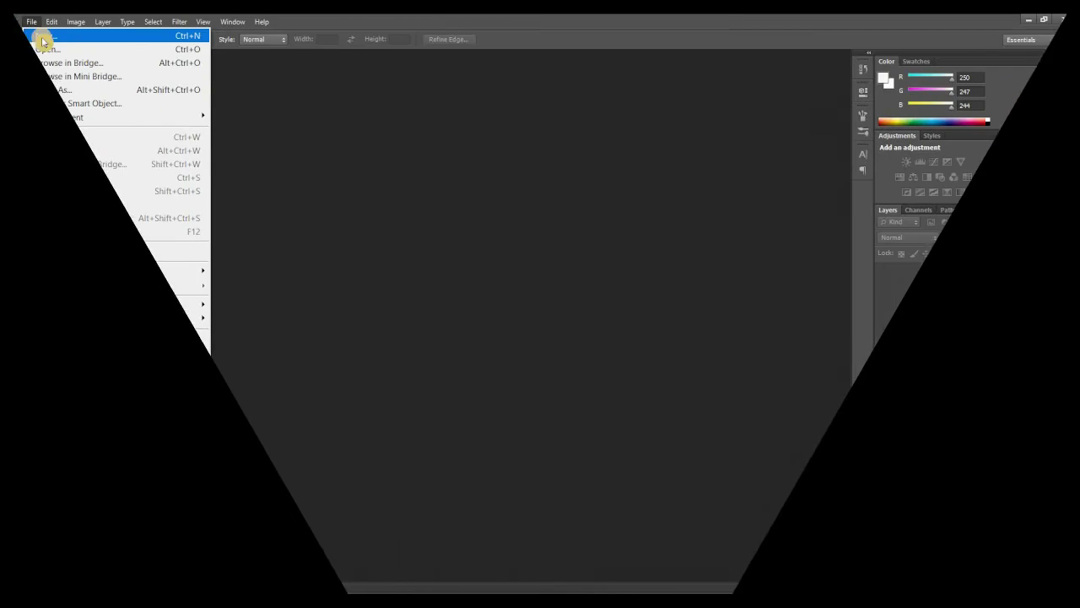
# Step: Open investment-5241253_1920.jpg from the Downloads folder, browsing it as large thumbnails
pyautogui.click(38, 49)
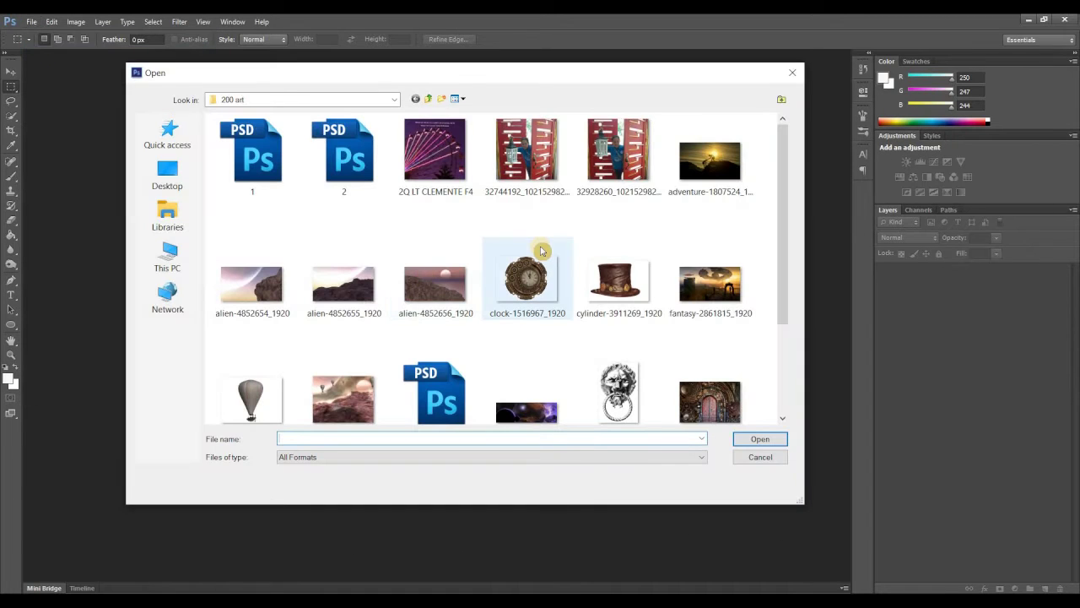
pyautogui.click(426, 100)
pyautogui.click(260, 178)
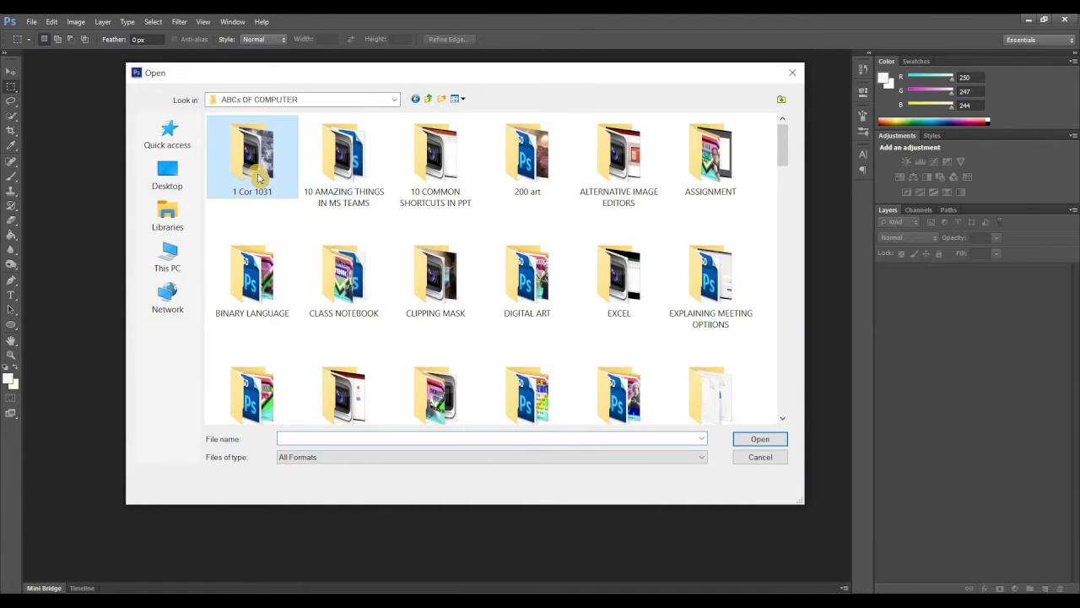
pyautogui.click(393, 100)
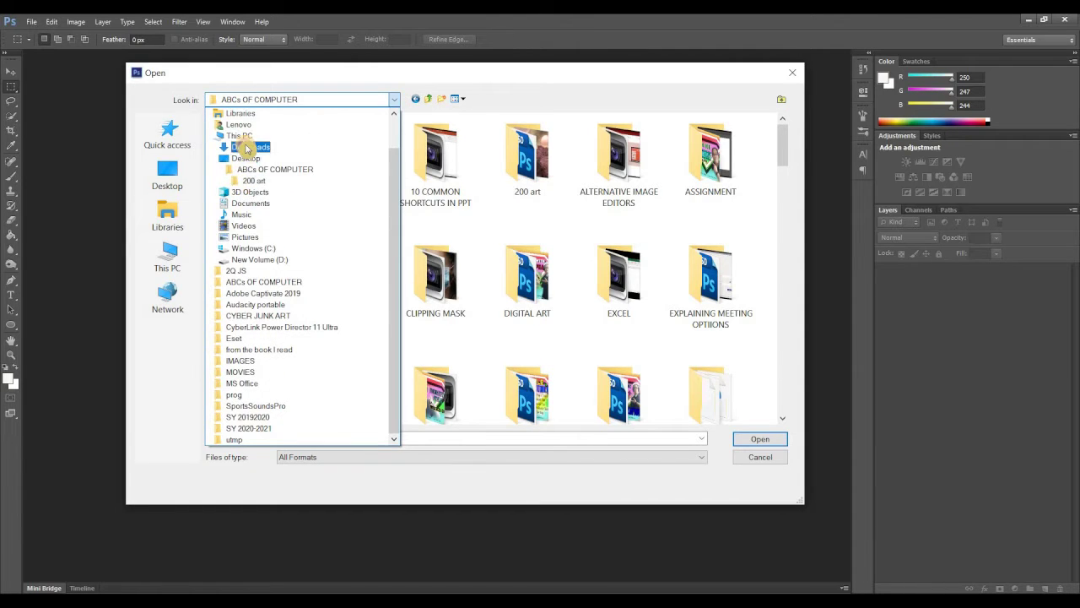
pyautogui.click(251, 147)
pyautogui.click(457, 99)
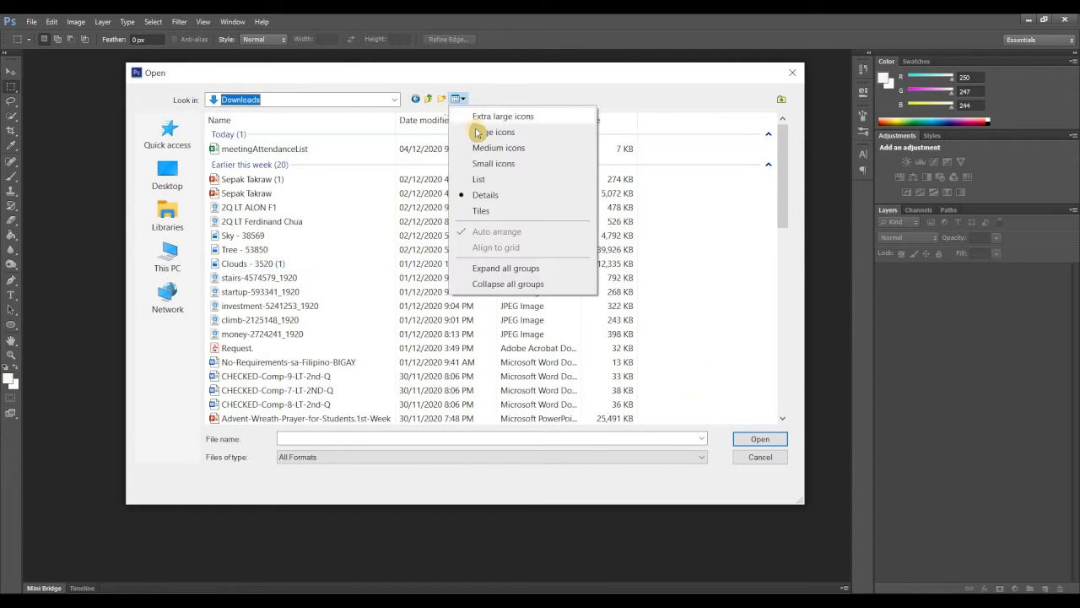
pyautogui.click(459, 131)
pyautogui.scroll(-2, 521, 255)
pyautogui.click(522, 254)
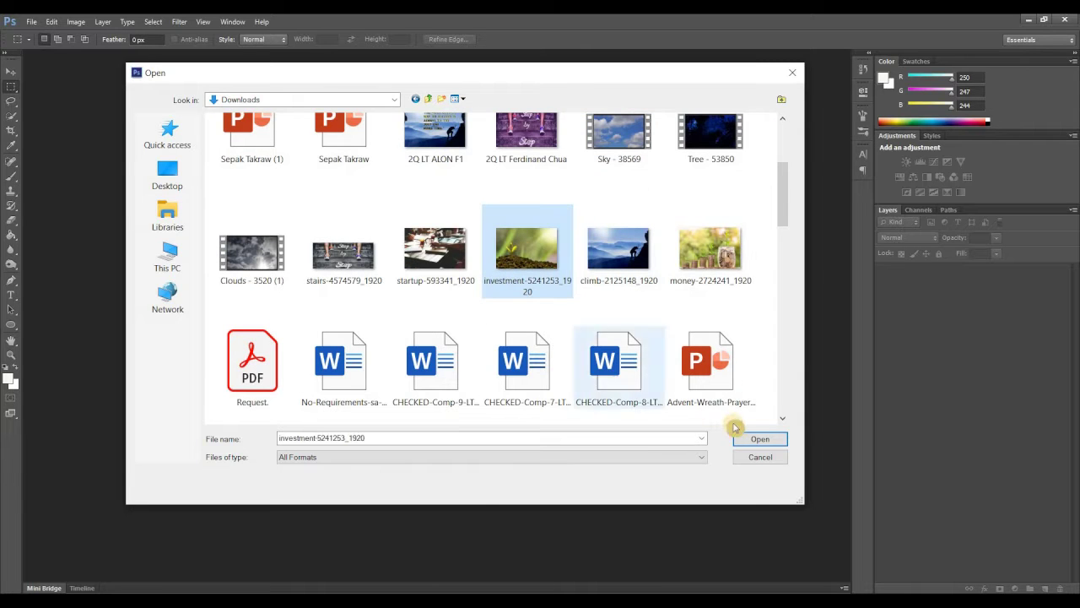
pyautogui.click(748, 443)
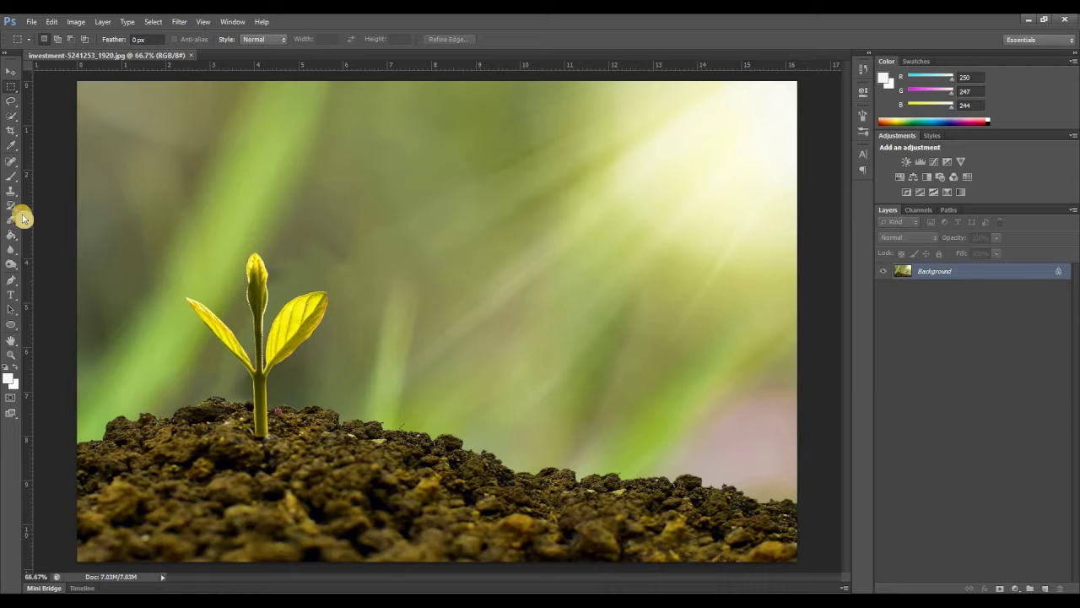
# Step: Add a text line reading 'If you find honey,' above the seedling
pyautogui.click(16, 296)
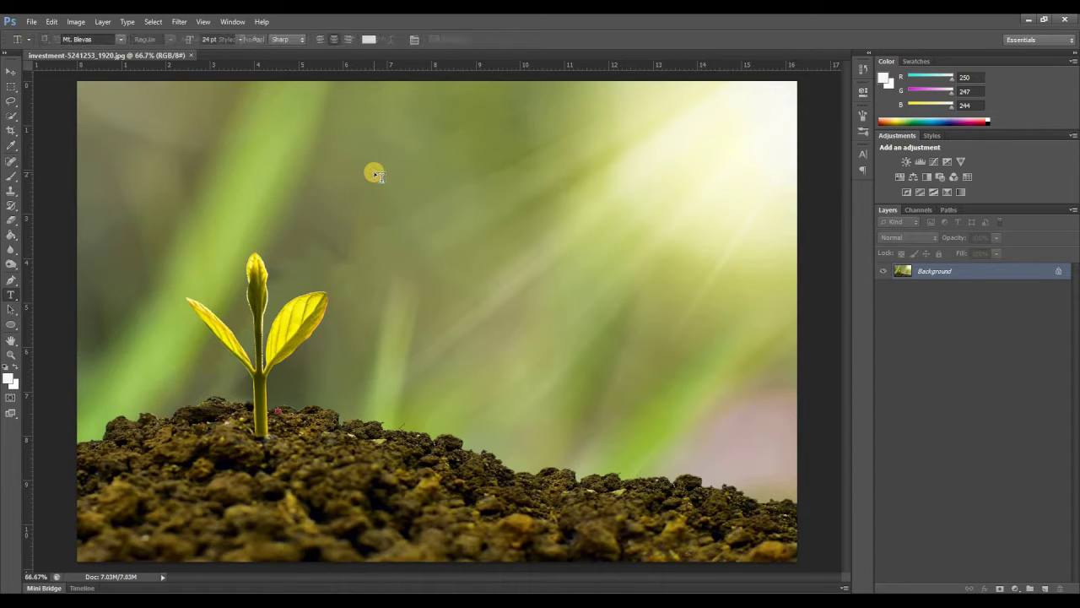
pyautogui.click(354, 160)
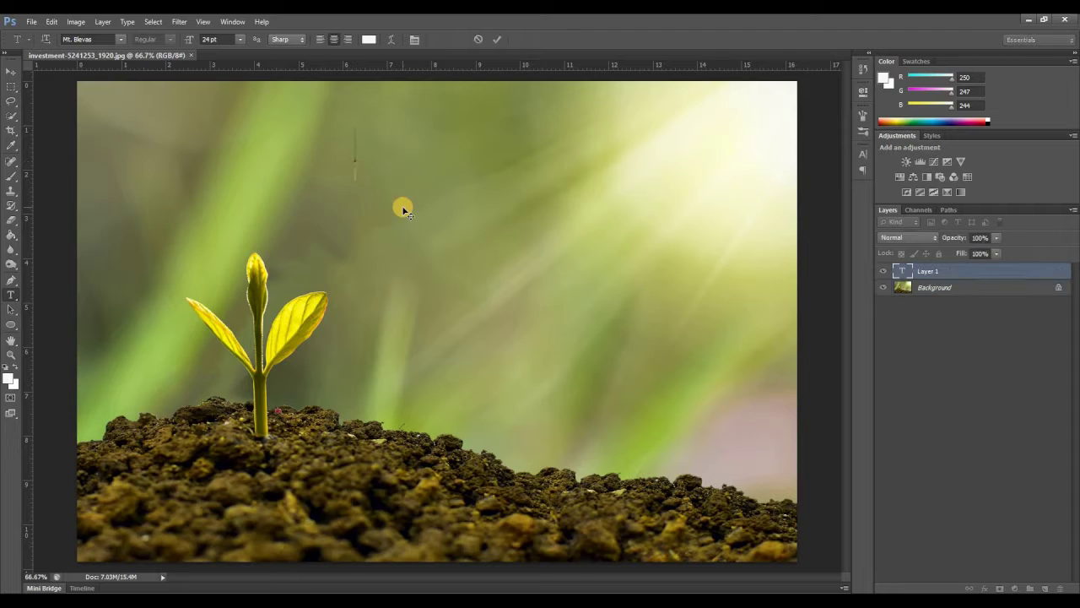
pyautogui.write('f you find')
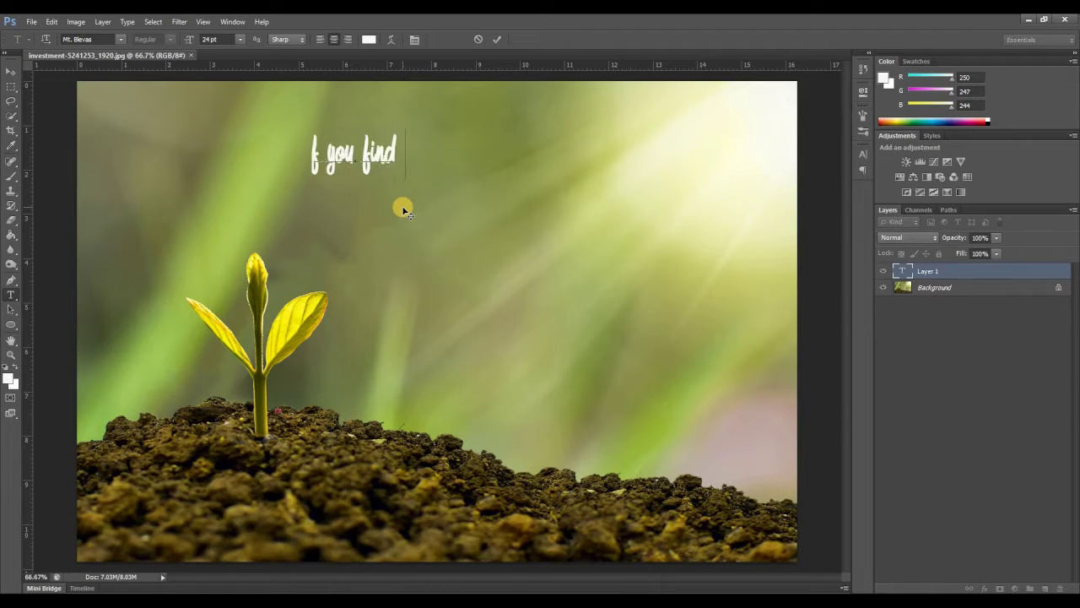
pyautogui.write(' honey')
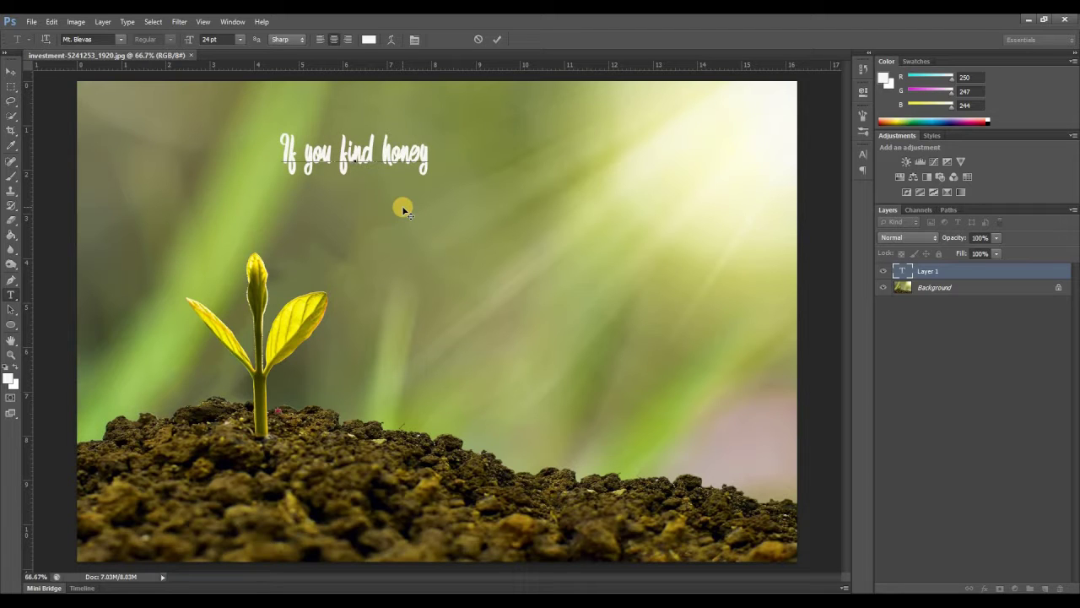
pyautogui.write(',')
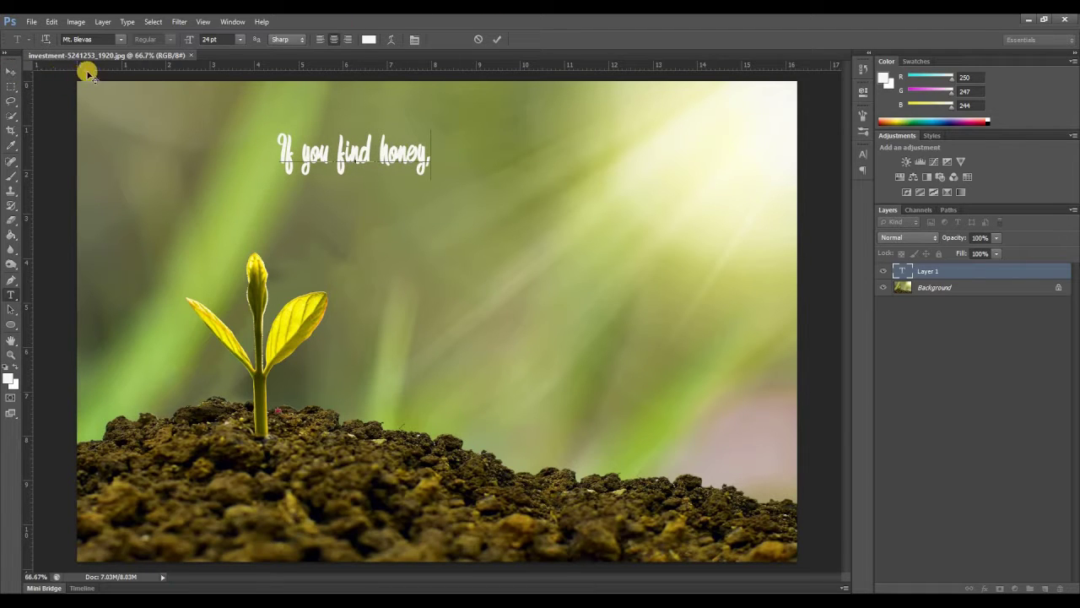
pyautogui.hotkey('ctrl', 'a')
# Step: Set the text in the Starella Script font and commit it
pyautogui.click(118, 43)
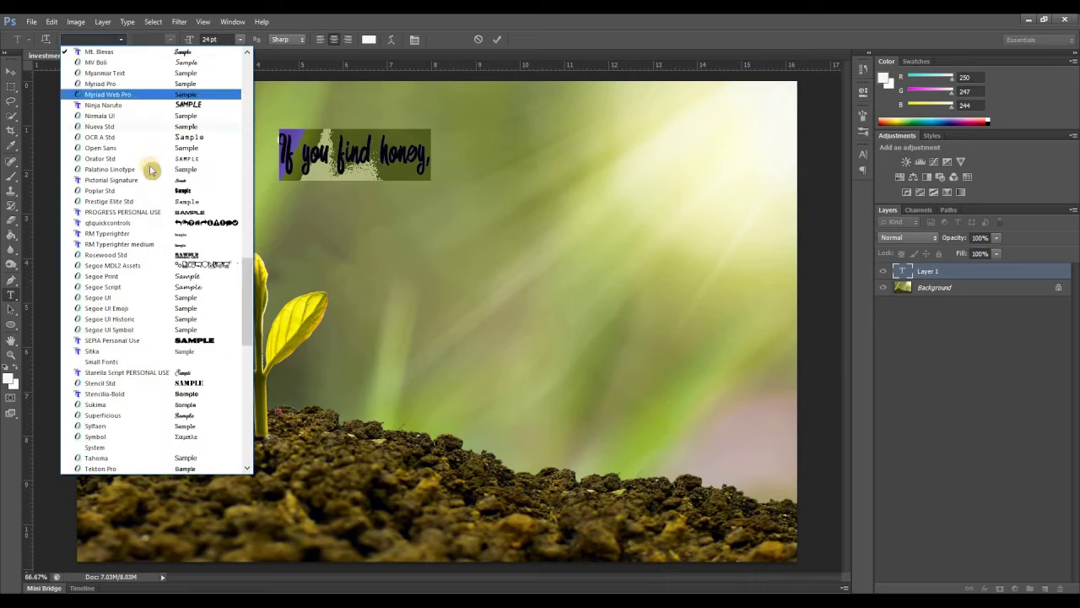
pyautogui.scroll(-3, 152, 169)
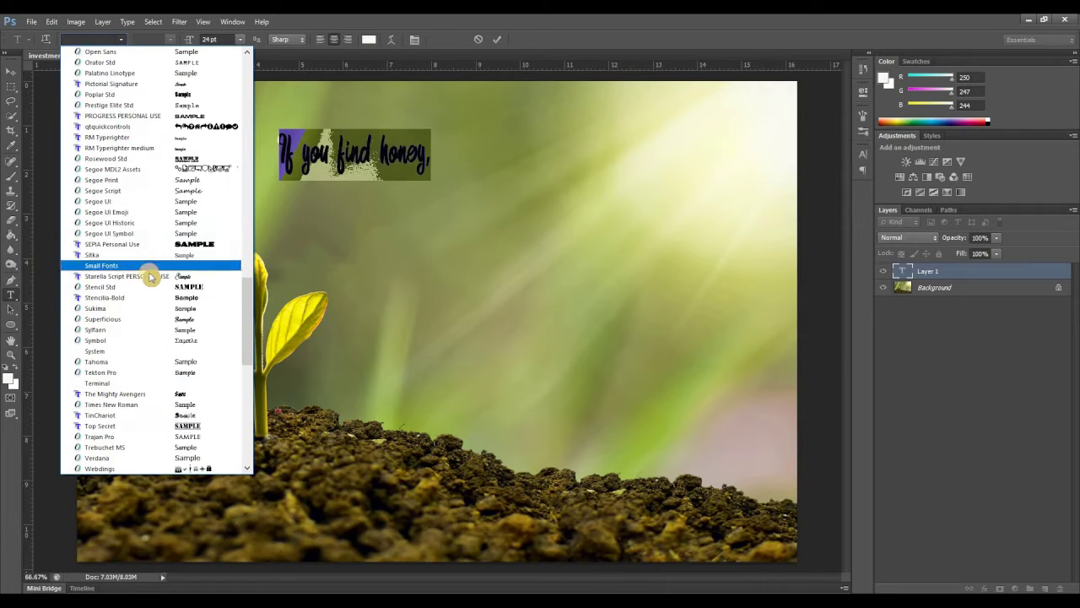
pyautogui.click(150, 277)
pyautogui.click(353, 159)
pyautogui.click(8, 73)
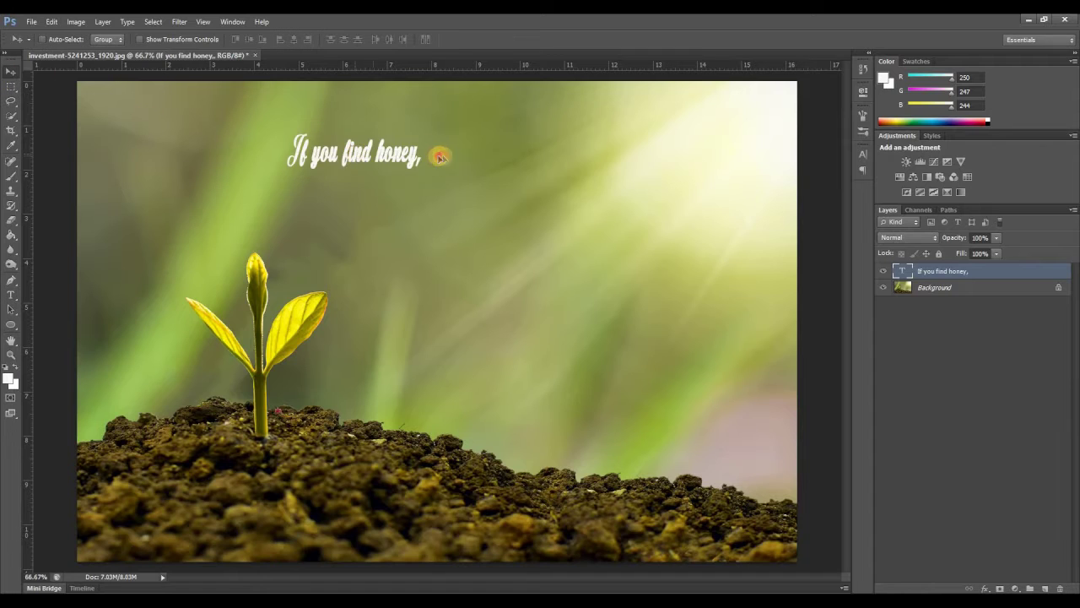
# Step: Shift the headline right and set its size to 40 pt
pyautogui.moveTo(436, 155); pyautogui.dragTo(525, 157)
pyautogui.click(860, 154)
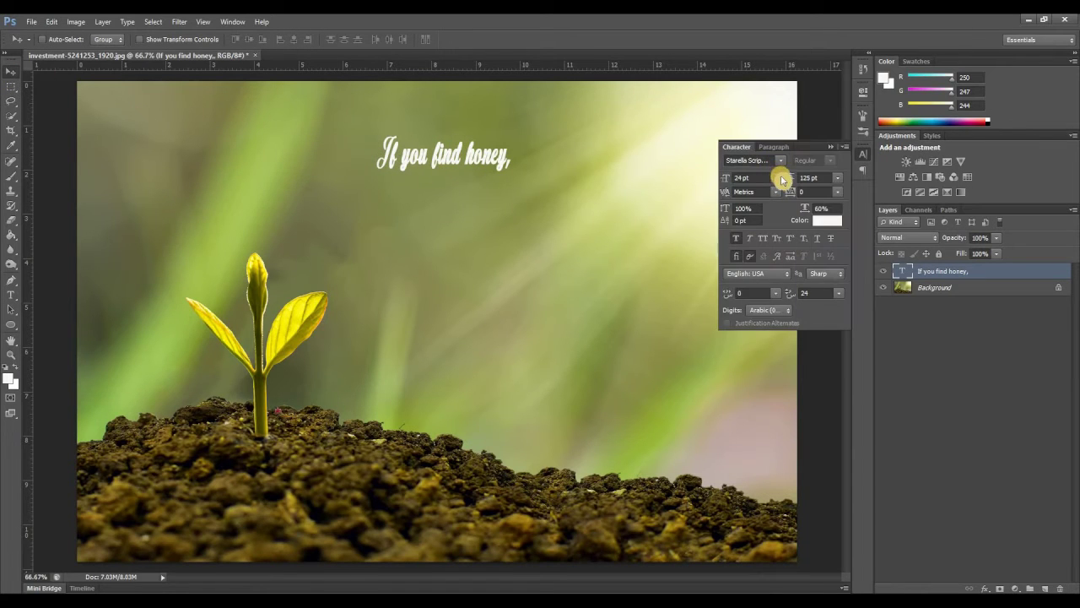
pyautogui.click(777, 179)
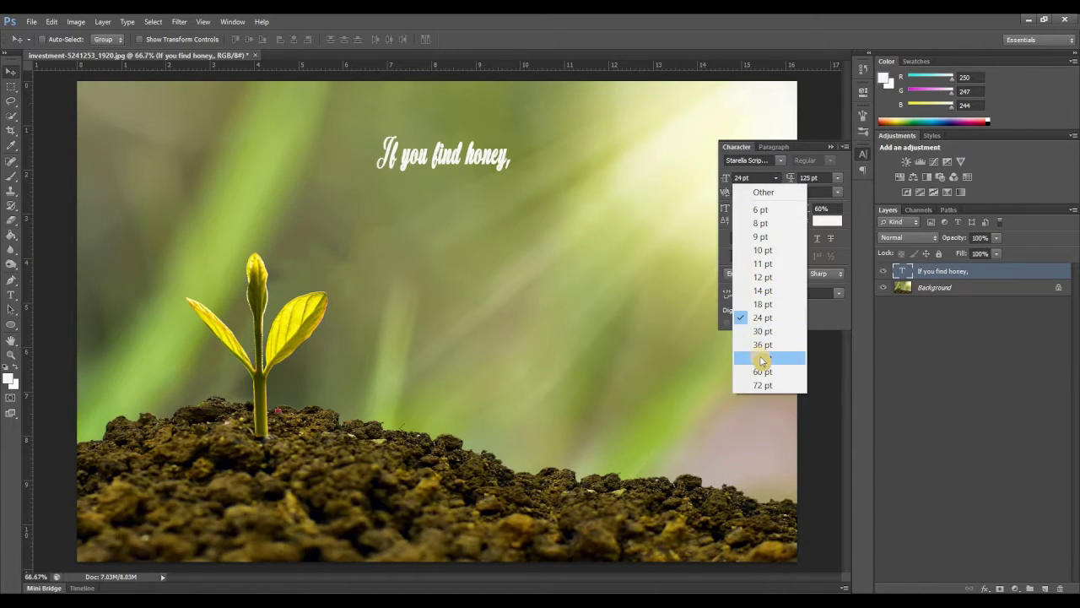
pyautogui.click(754, 354)
pyautogui.click(739, 177)
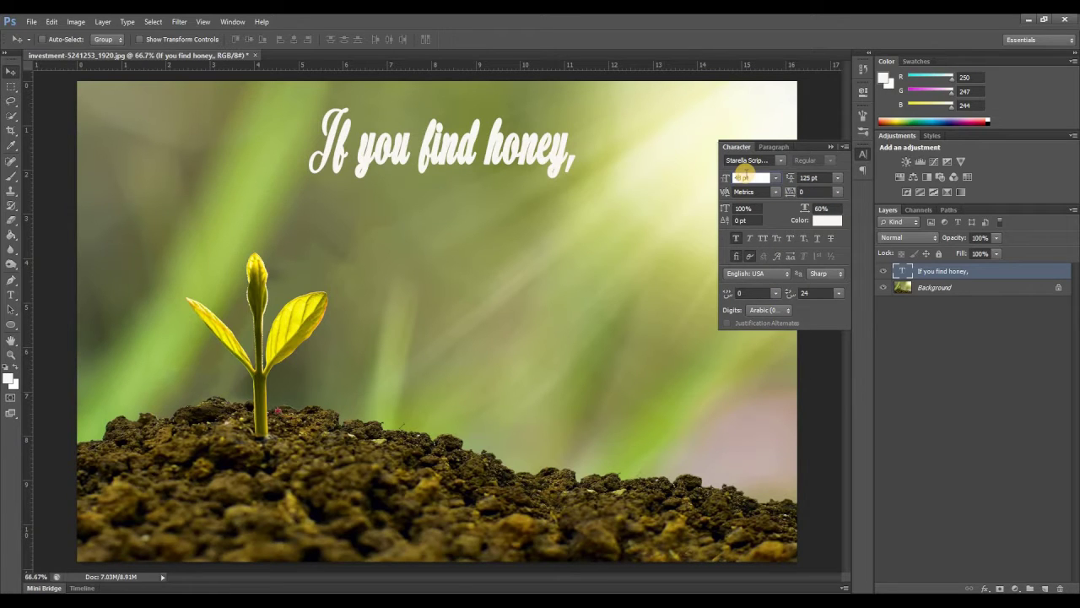
pyautogui.write('40')
pyautogui.press('Return')
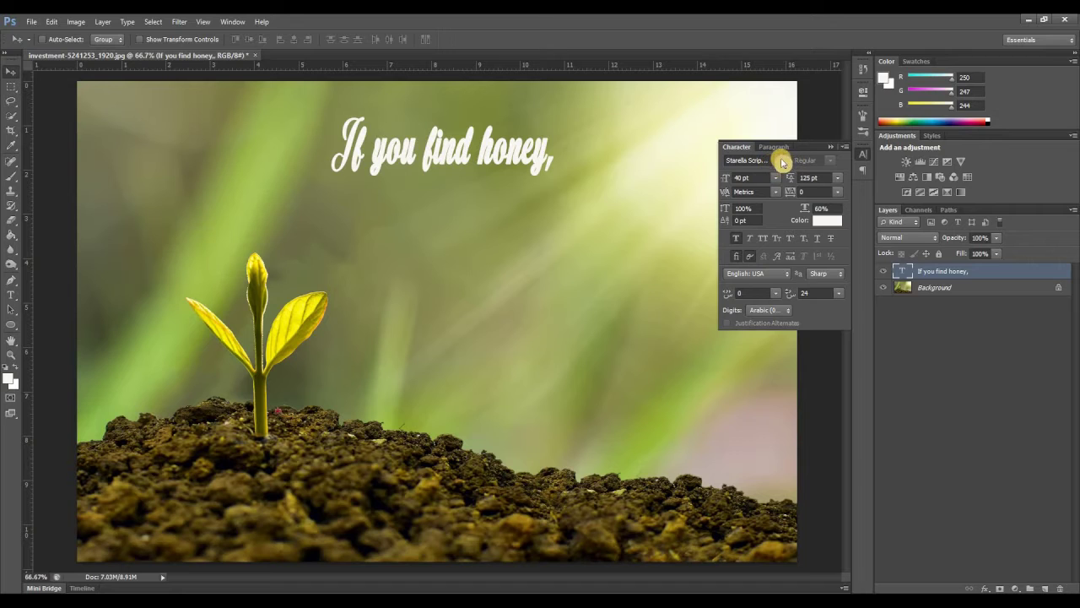
# Step: Try The Mighty Avengers and Mt. Blevas, settle on Great Vibes, and nudge the line left
pyautogui.click(781, 159)
pyautogui.click(816, 291)
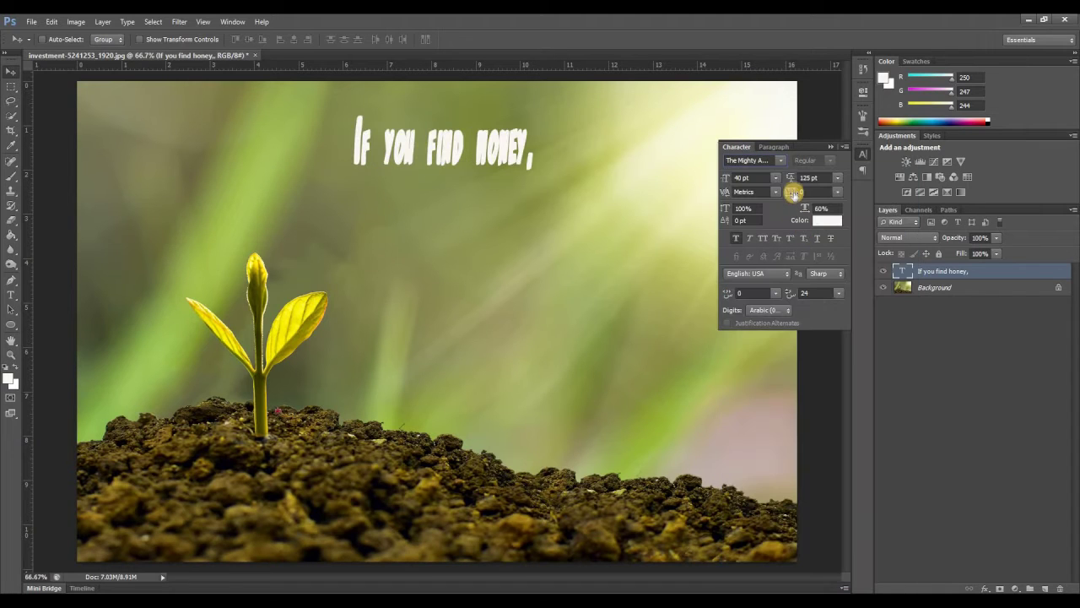
pyautogui.click(782, 163)
pyautogui.scroll(3, 844, 329)
pyautogui.scroll(3, 844, 329)
pyautogui.scroll(3, 807, 326)
pyautogui.scroll(3, 797, 253)
pyautogui.scroll(3, 797, 253)
pyautogui.scroll(3, 796, 313)
pyautogui.click(796, 311)
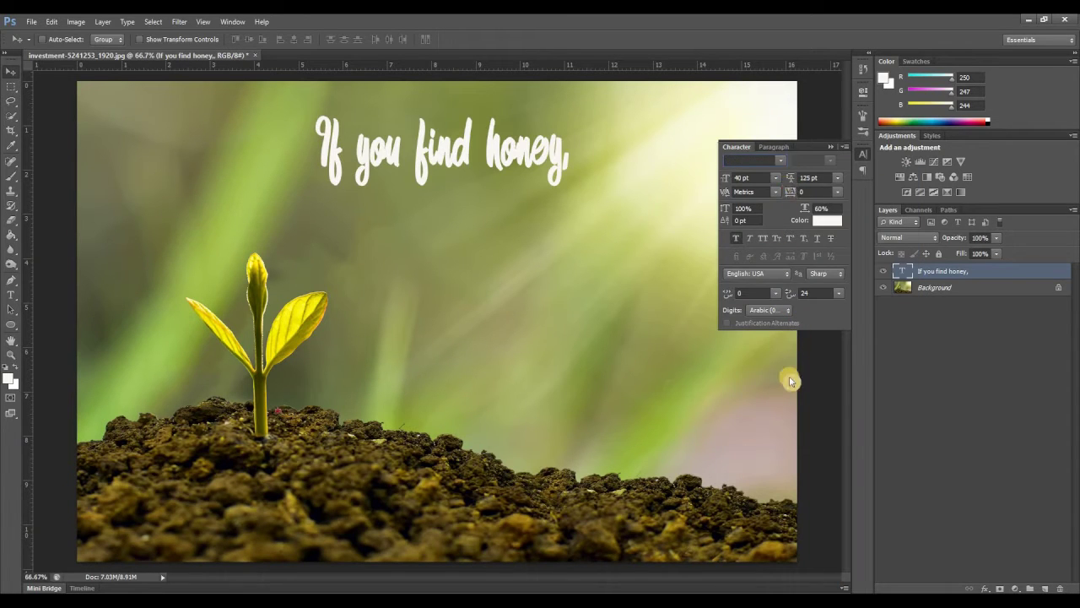
pyautogui.click(780, 160)
pyautogui.scroll(1, 785, 380)
pyautogui.scroll(3, 789, 371)
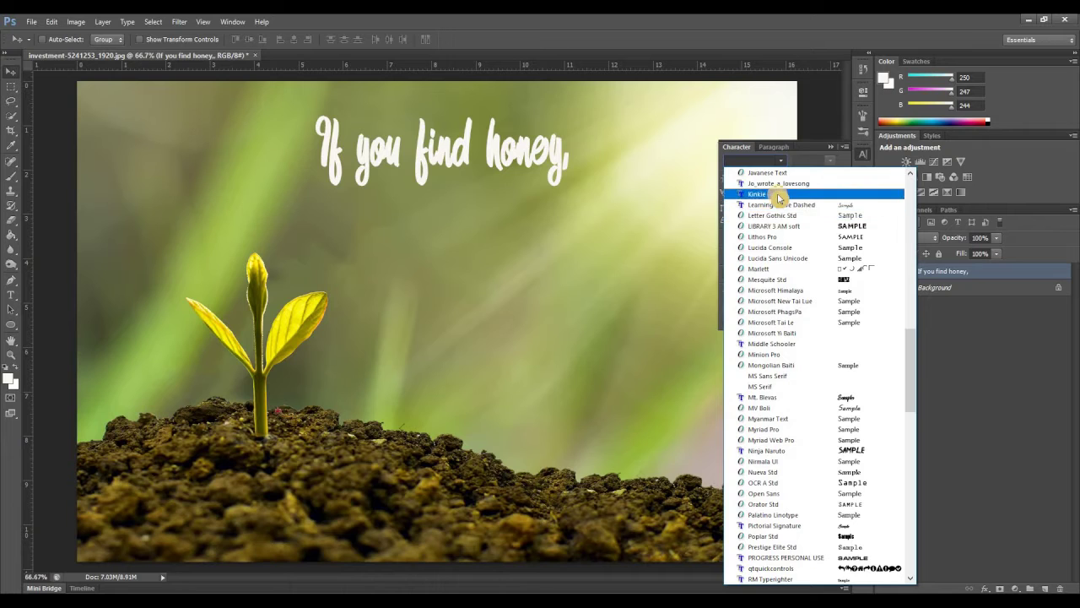
pyautogui.scroll(1, 784, 358)
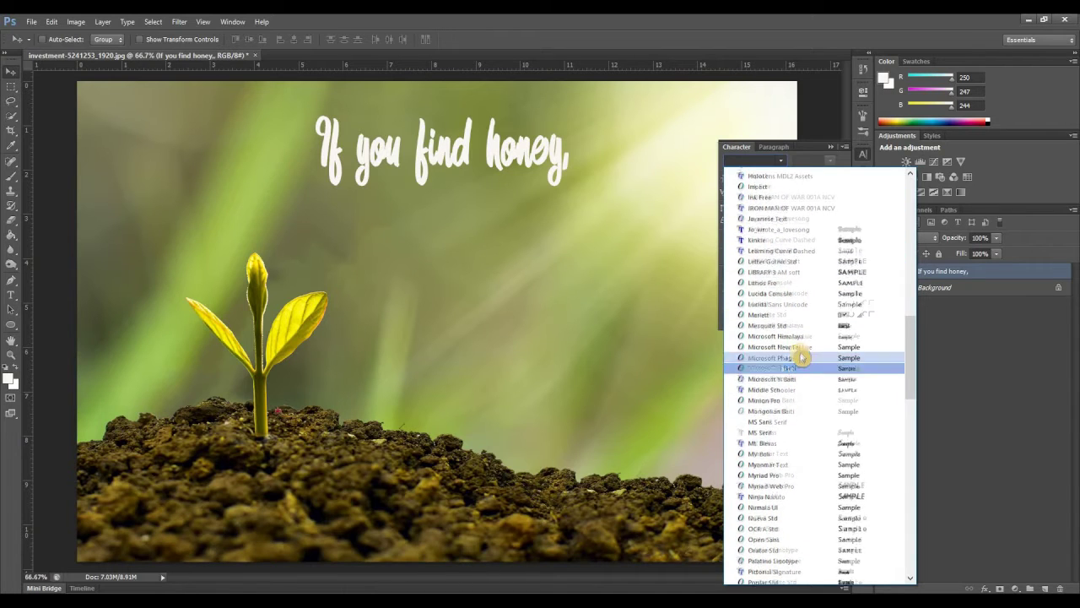
pyautogui.scroll(2, 793, 329)
pyautogui.scroll(1, 793, 314)
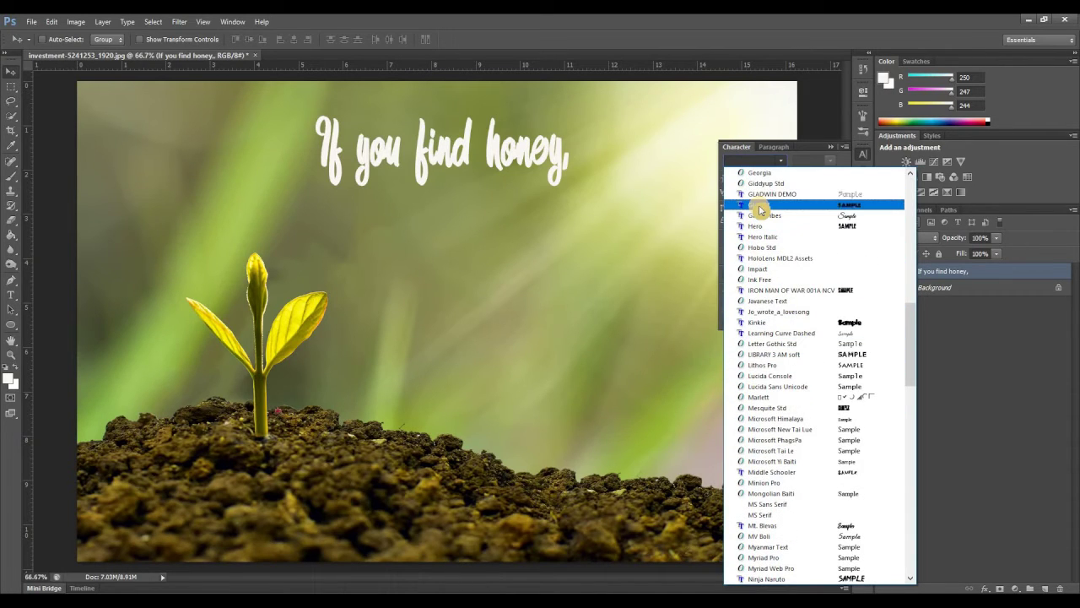
pyautogui.click(761, 216)
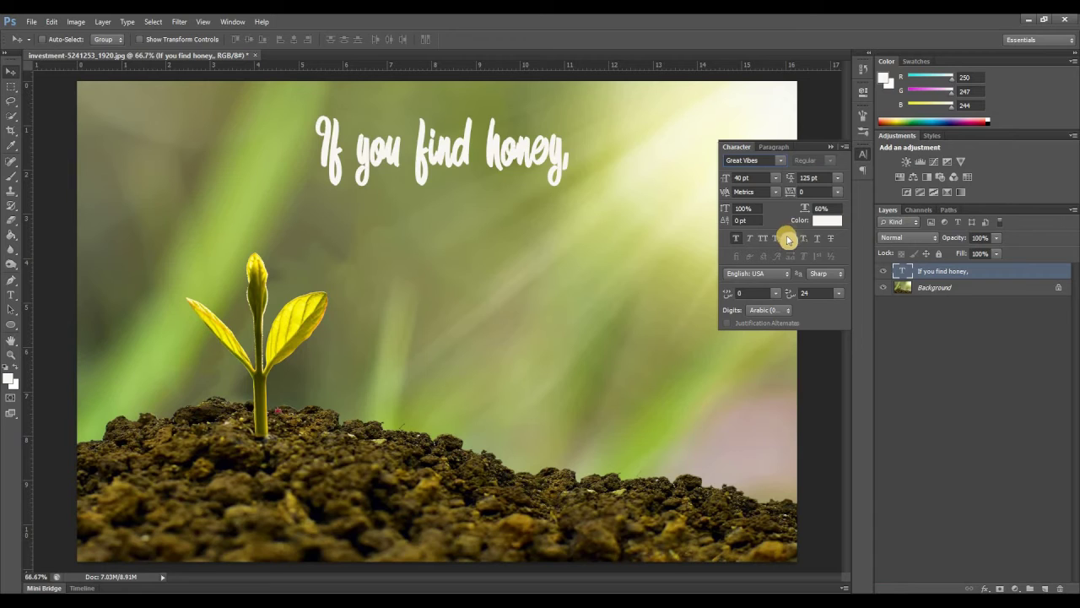
pyautogui.click(831, 146)
pyautogui.moveTo(455, 162); pyautogui.dragTo(422, 176)
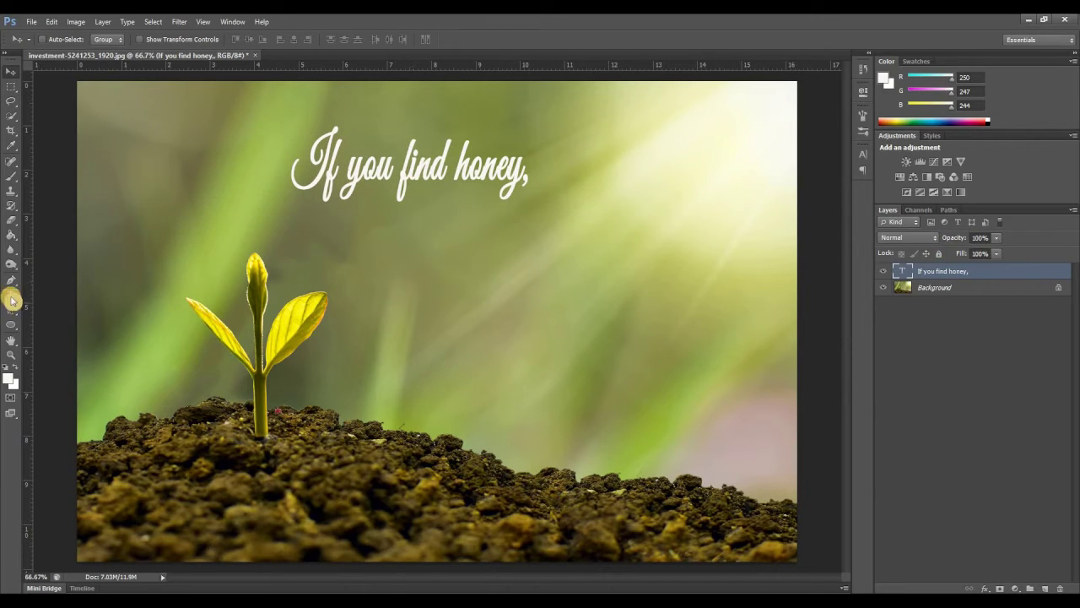
# Step: Duplicate the 'If you find honey,' text layer
pyautogui.click(12, 297)
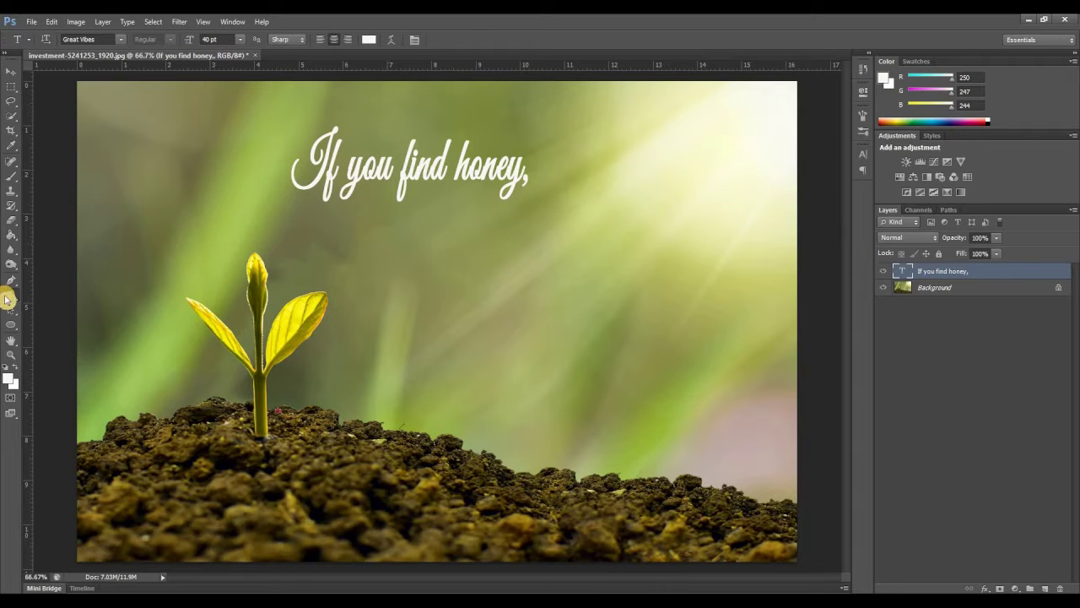
pyautogui.click(11, 71)
pyautogui.click(952, 273)
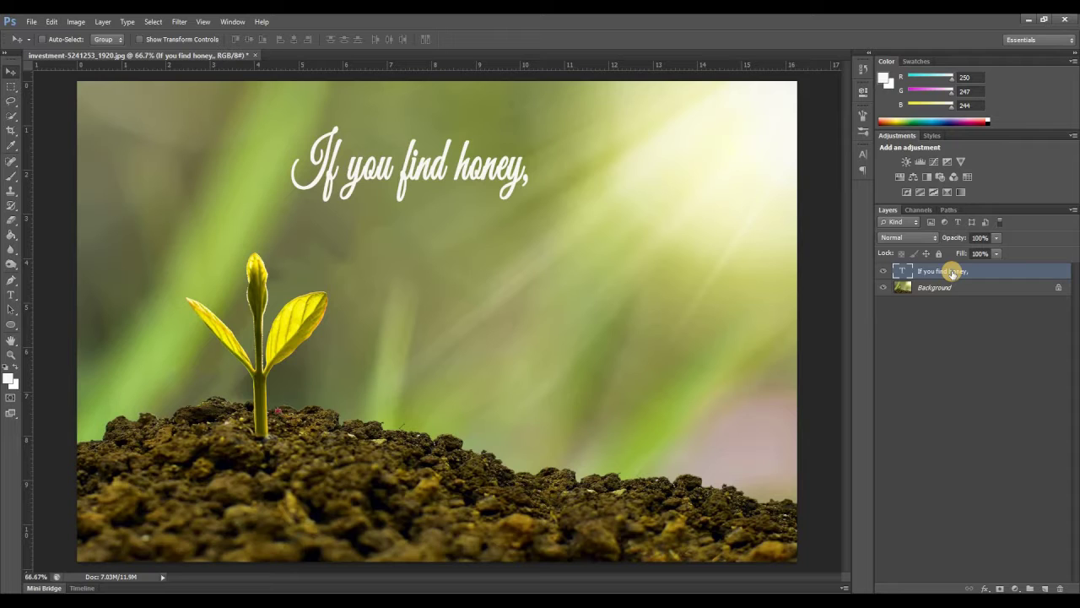
pyautogui.rightClick(951, 273)
pyautogui.click(835, 170)
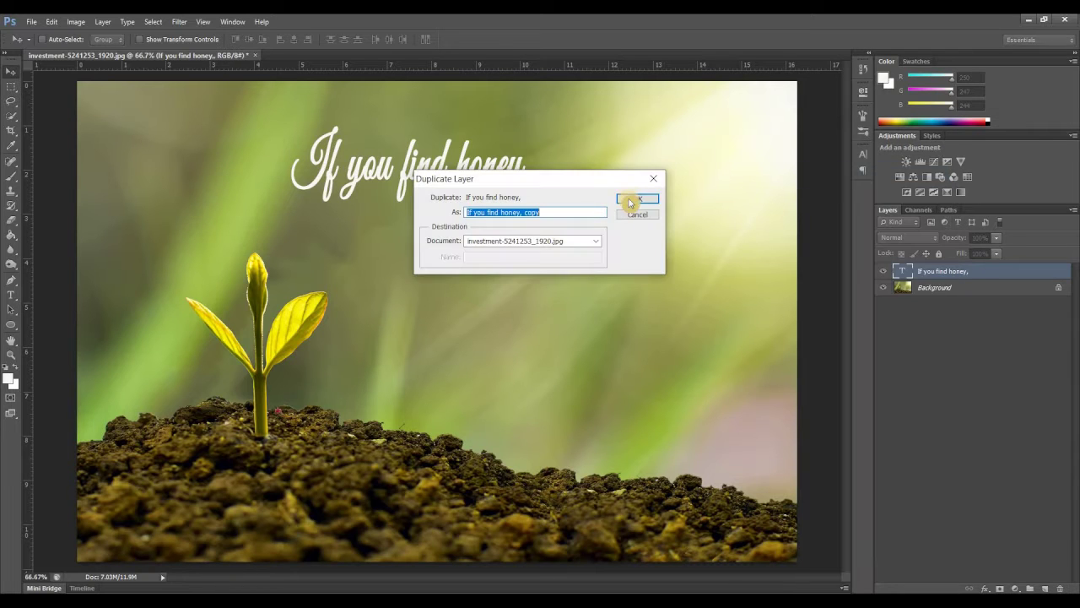
pyautogui.press('Return')
# Step: Move the copy below-right and retype it as 'eat just enough --'
pyautogui.moveTo(432, 177); pyautogui.dragTo(534, 244)
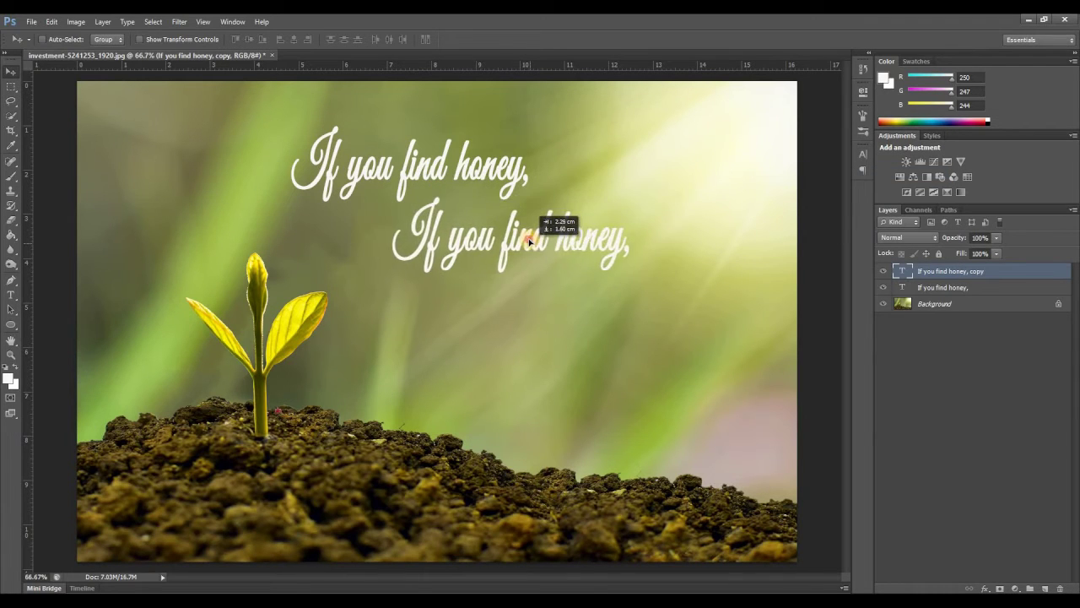
pyautogui.click(11, 295)
pyautogui.tripleClick(469, 246)
pyautogui.write('eat')
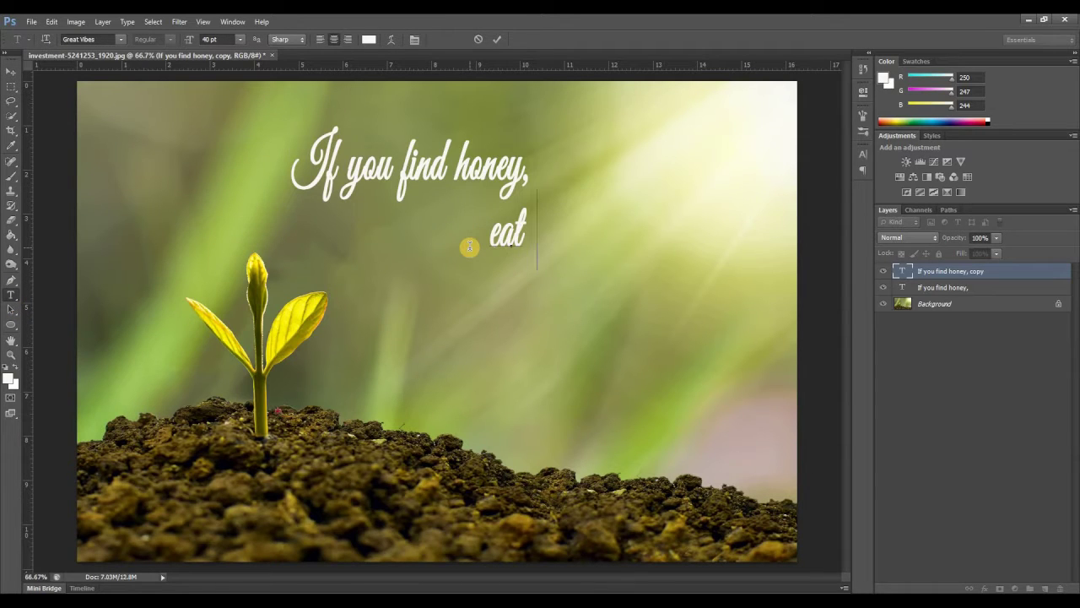
pyautogui.write(' just enough')
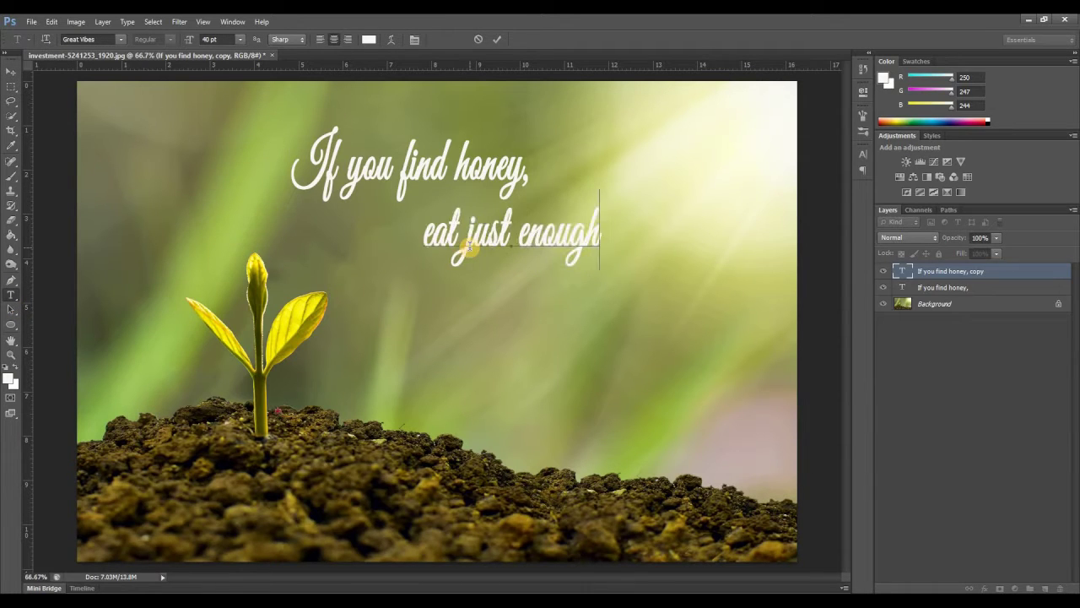
pyautogui.write(' --')
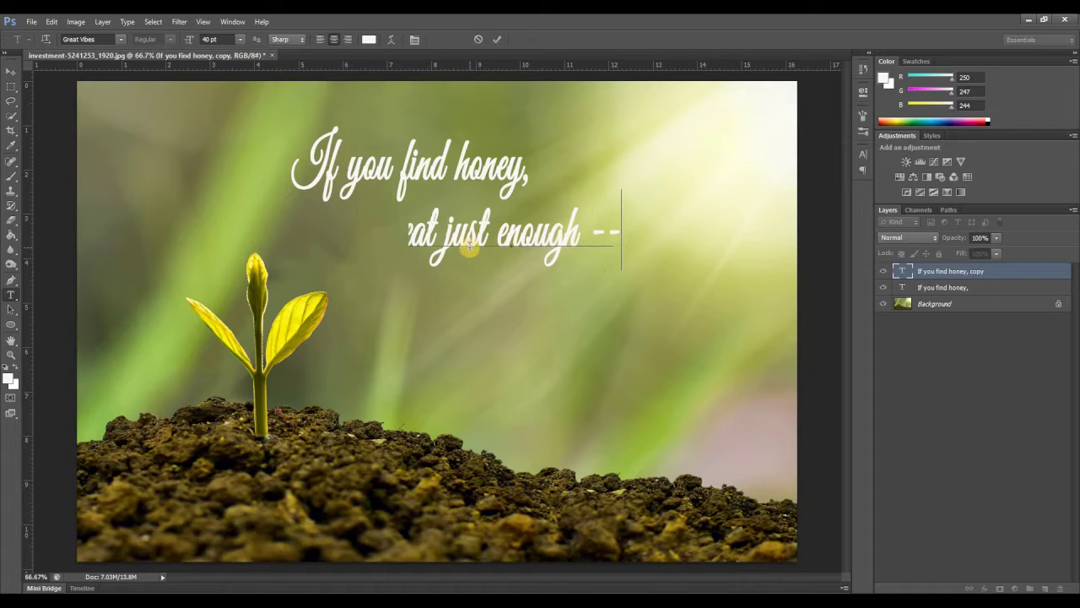
pyautogui.hotkey('ctrl', 'Return')
# Step: Nudge the 'eat just enough --' line up and right into place
pyautogui.press('v')
pyautogui.moveTo(514, 229); pyautogui.dragTo(549, 221)
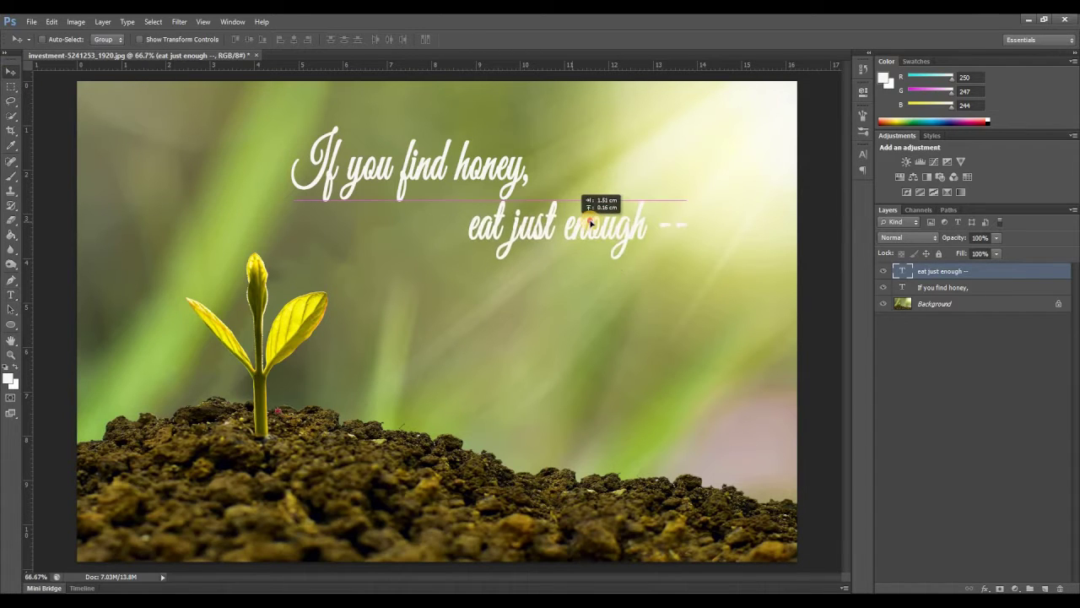
pyautogui.moveTo(550, 221); pyautogui.dragTo(558, 215)
pyautogui.rightClick(966, 272)
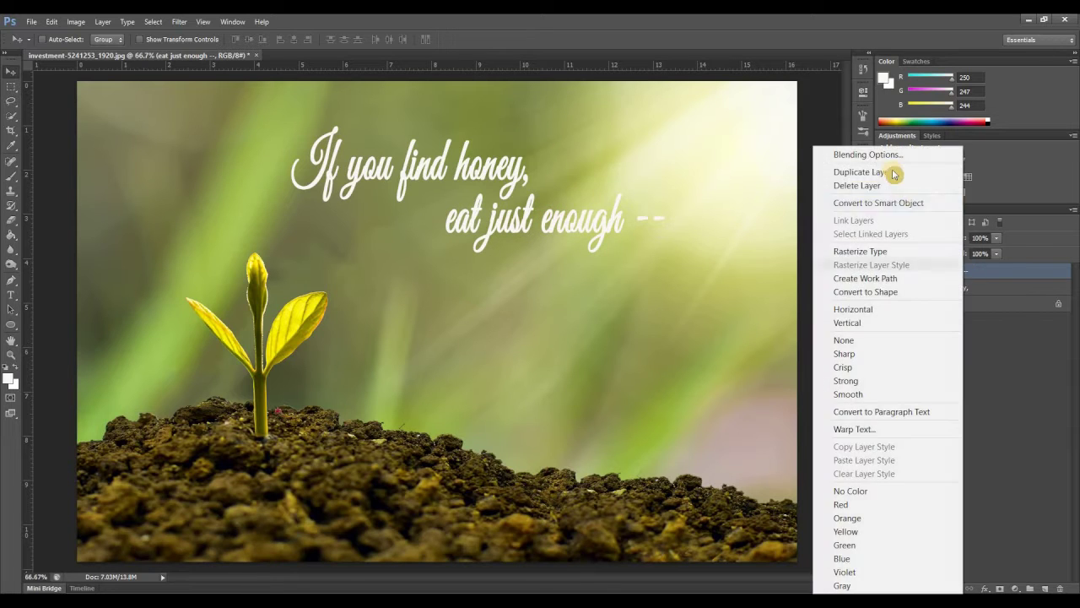
# Step: Duplicate the second line, move it down, and retype it as 'too much of it,'
pyautogui.click(885, 172)
pyautogui.press('Escape')
pyautogui.hotkey('ctrl', 'j')
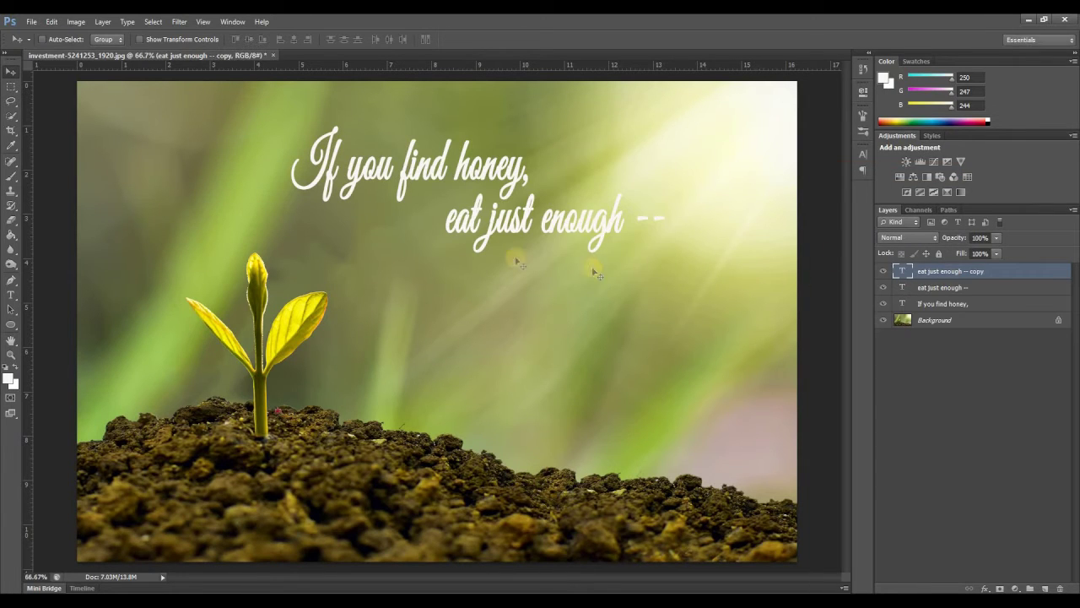
pyautogui.moveTo(547, 227); pyautogui.dragTo(462, 281)
pyautogui.click(11, 295)
pyautogui.tripleClick(475, 278)
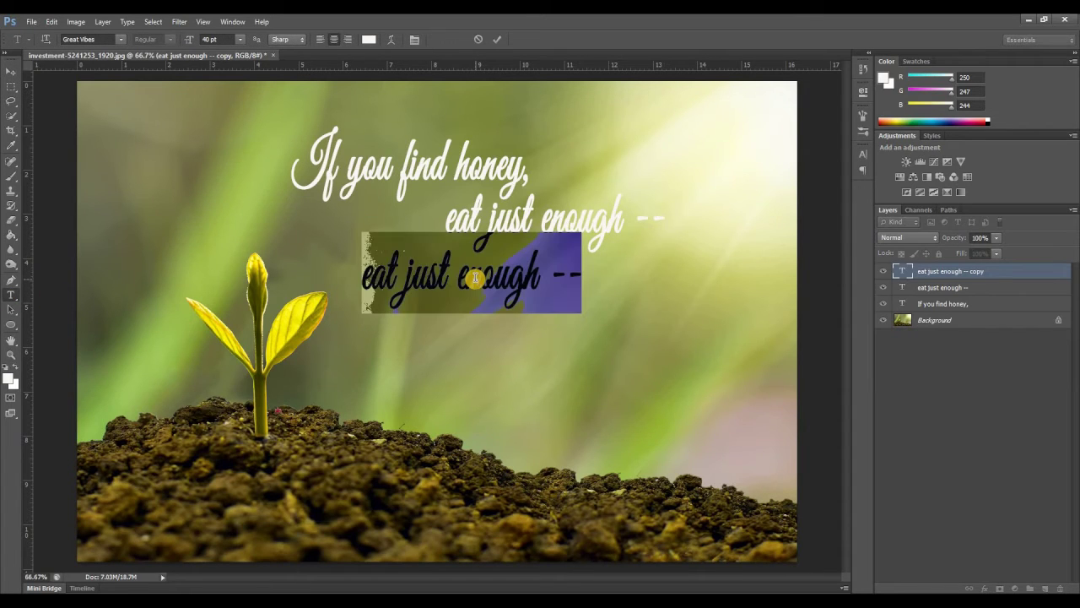
pyautogui.write('too')
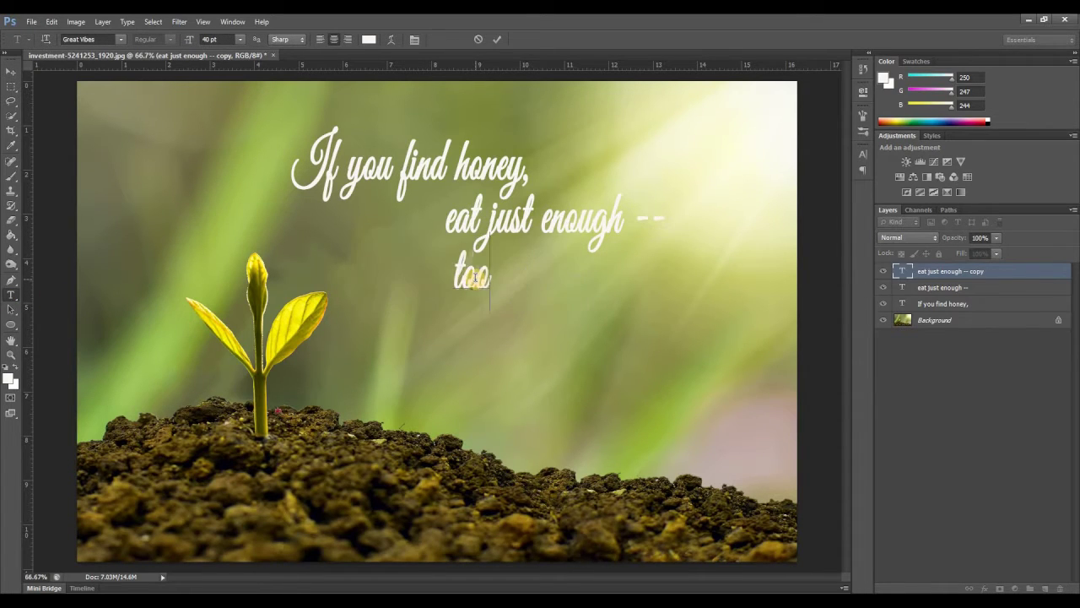
pyautogui.write(' much of ')
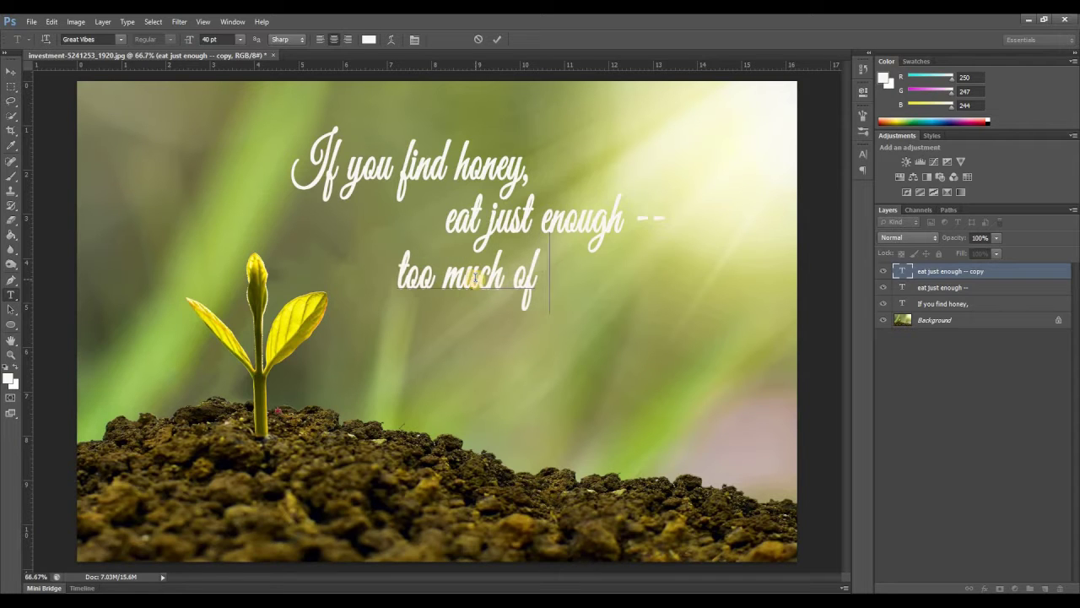
pyautogui.write('it,')
pyautogui.click(11, 71)
pyautogui.moveTo(460, 281); pyautogui.dragTo(438, 289)
# Step: Duplicate that line, move it lower right, and retype it as 'and you will vomit.'
pyautogui.rightClick(949, 272)
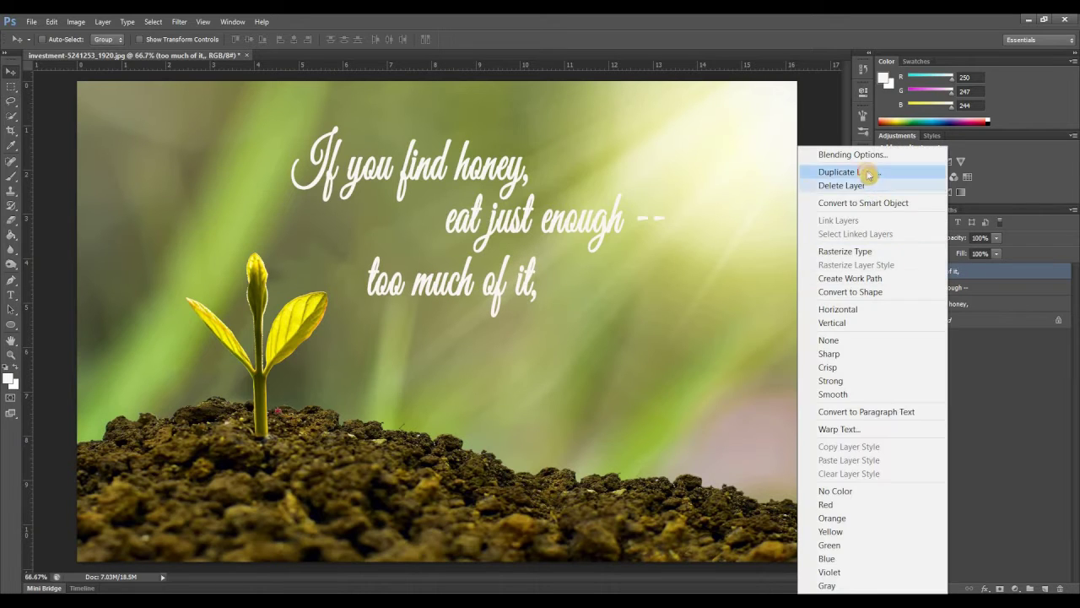
pyautogui.click(852, 172)
pyautogui.click(638, 202)
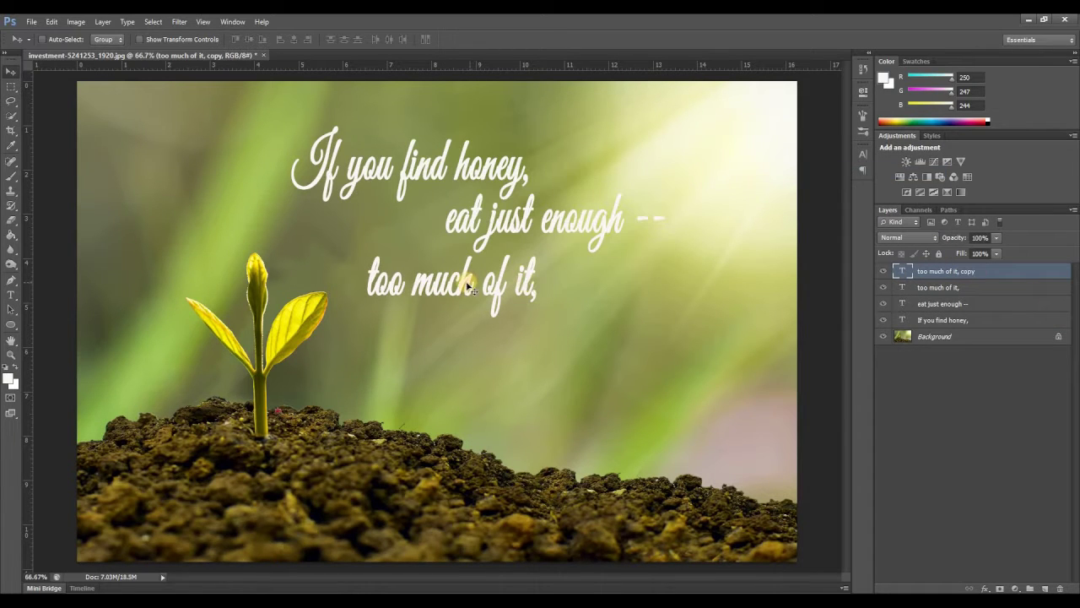
pyautogui.moveTo(518, 313); pyautogui.dragTo(602, 369)
pyautogui.click(12, 295)
pyautogui.tripleClick(512, 340)
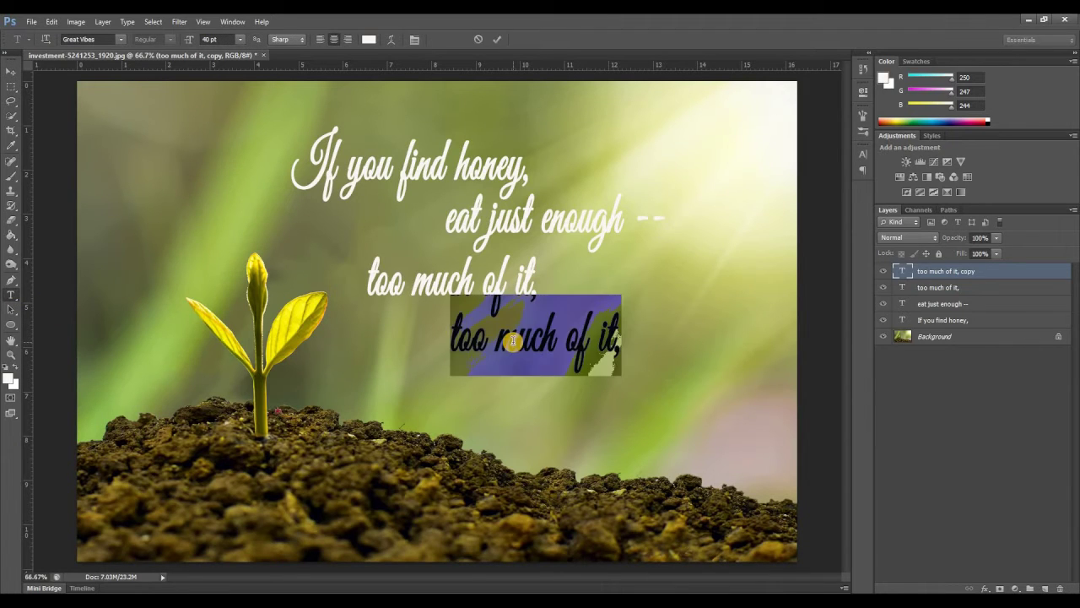
pyautogui.write('and')
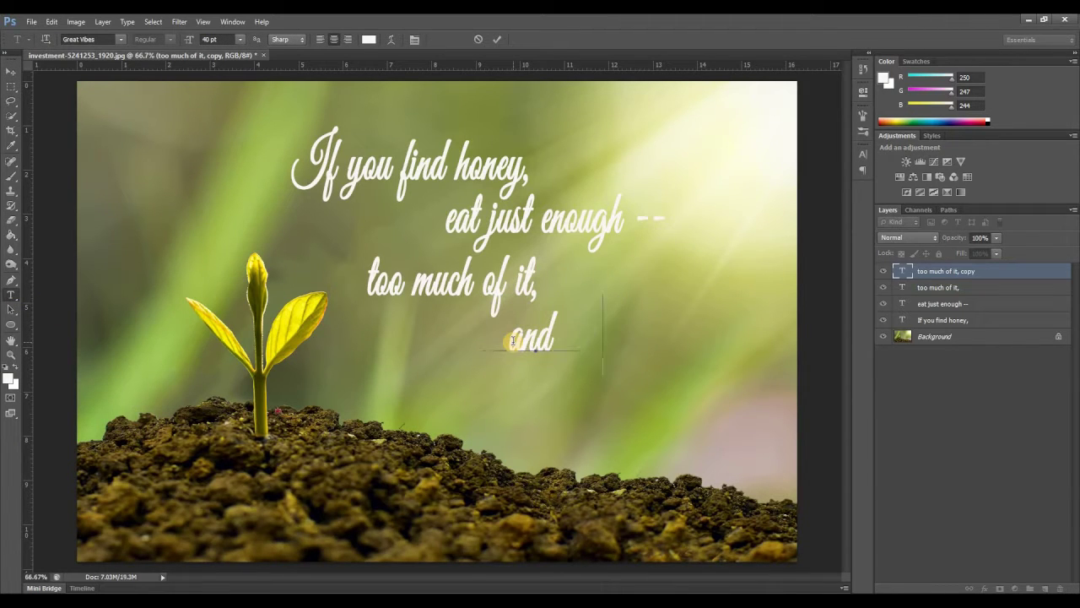
pyautogui.write(' you will vomit')
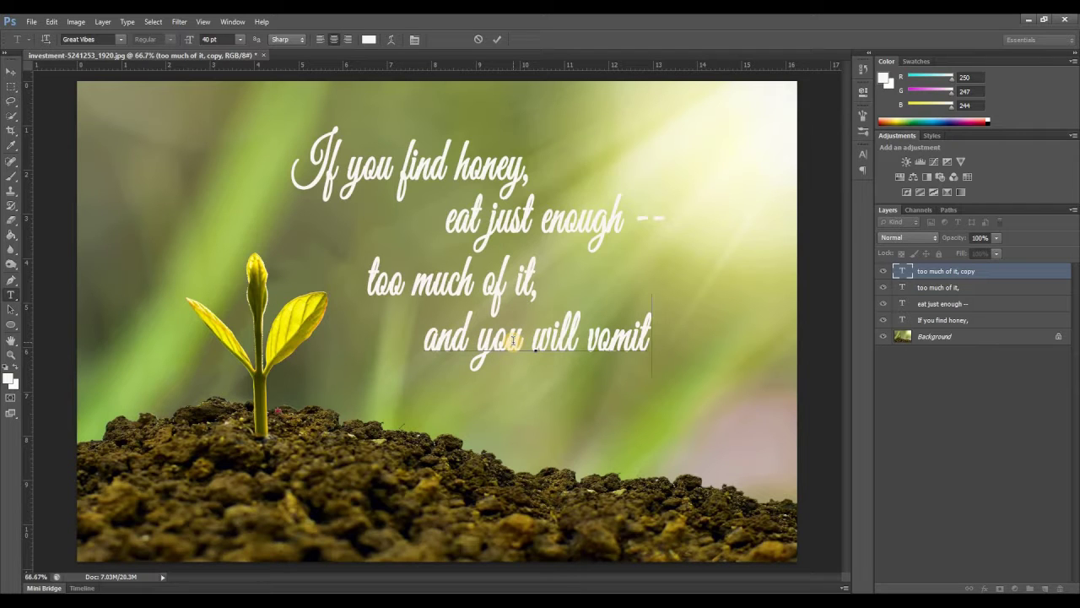
pyautogui.write('.')
pyautogui.click(12, 71)
pyautogui.moveTo(531, 340); pyautogui.dragTo(532, 346)
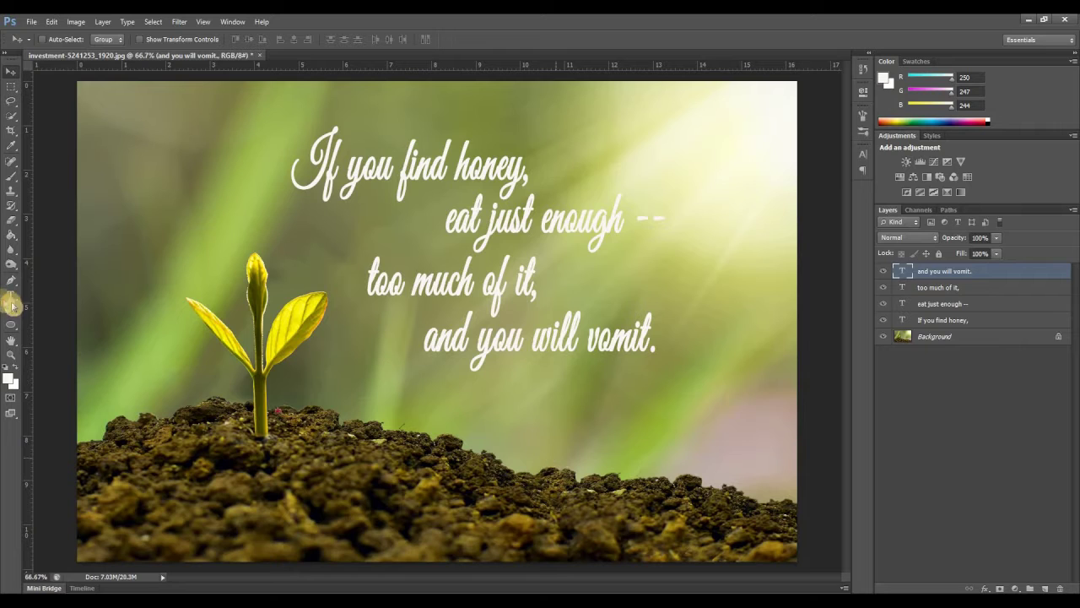
# Step: Duplicate the last line, move it lower right, and retype it as 'Proverbs 25:16'
pyautogui.rightClick(923, 272)
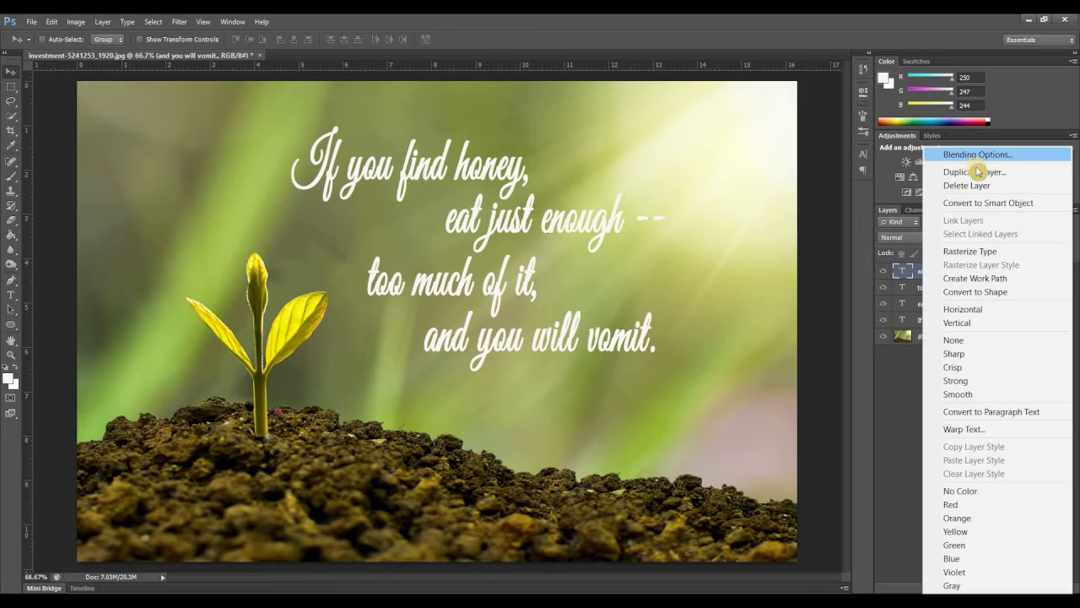
pyautogui.click(972, 172)
pyautogui.click(637, 198)
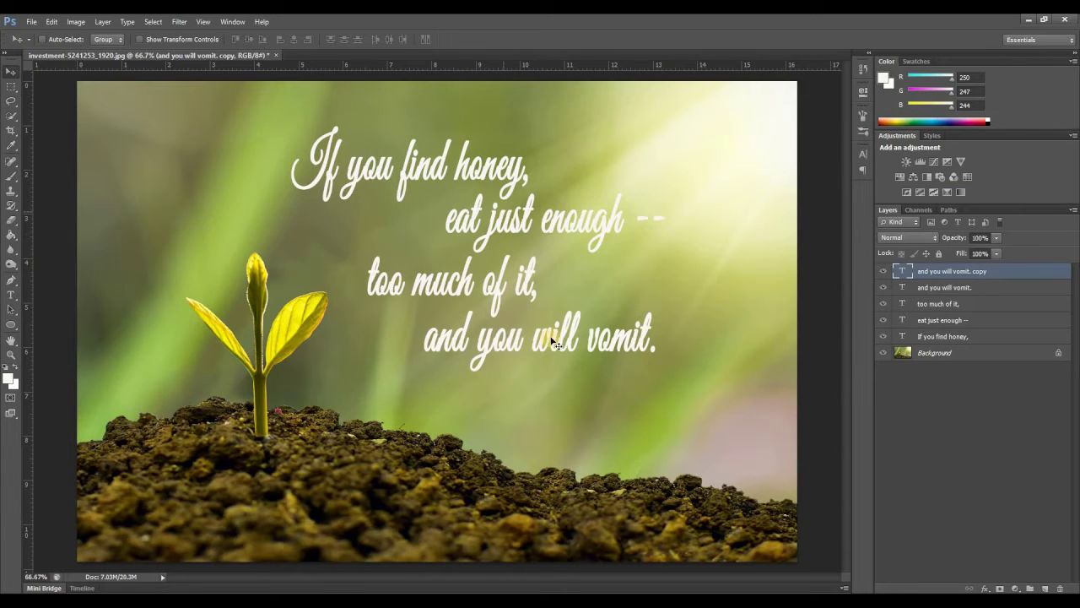
pyautogui.moveTo(606, 395); pyautogui.dragTo(680, 455)
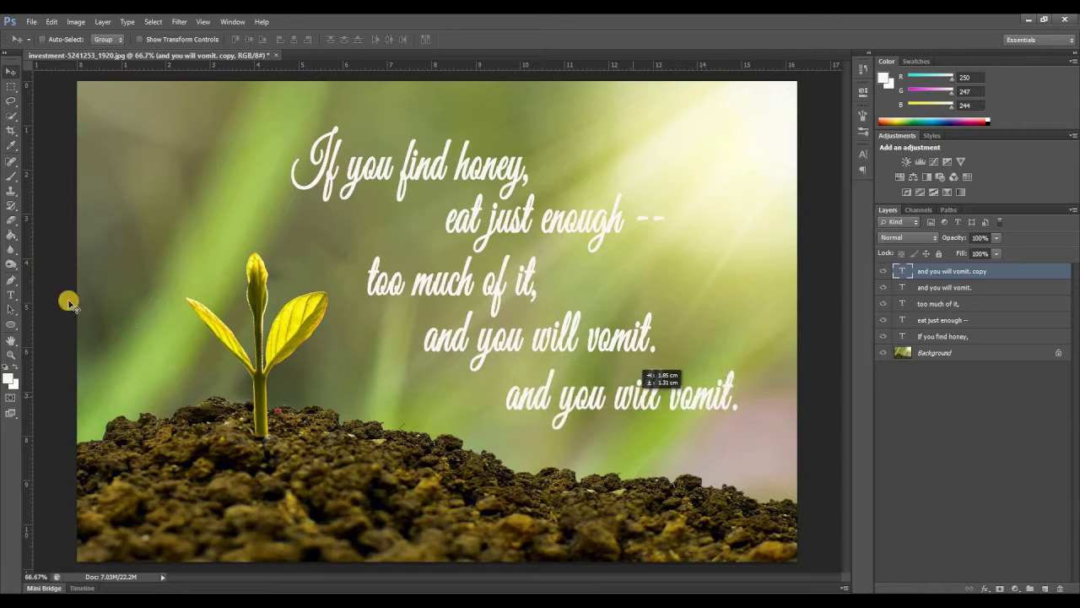
pyautogui.click(18, 299)
pyautogui.click(616, 396)
pyautogui.hotkey('ctrl', 'a')
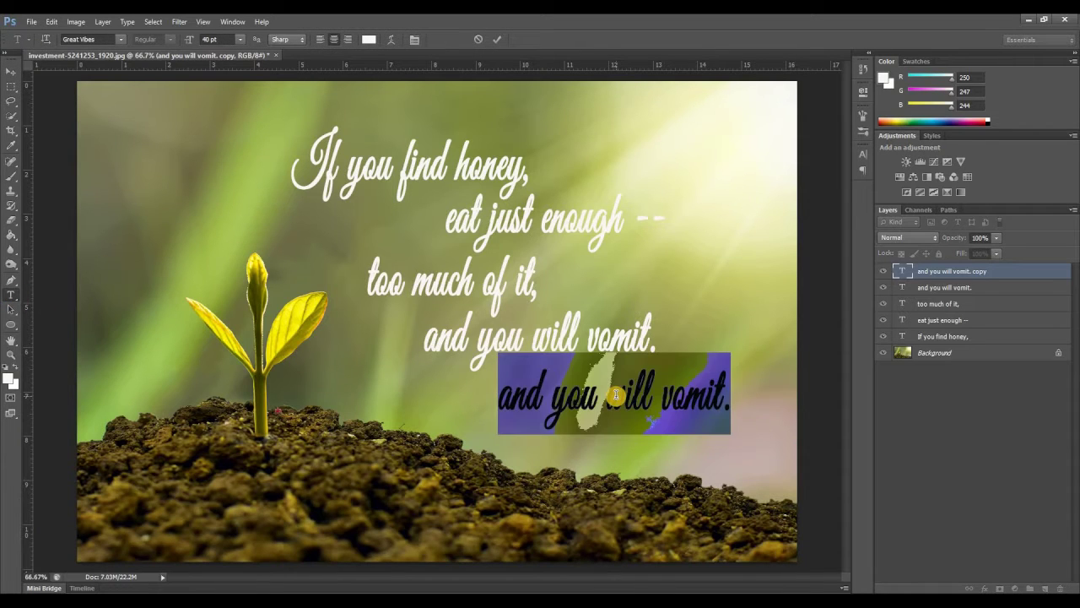
pyautogui.write('Proverbs')
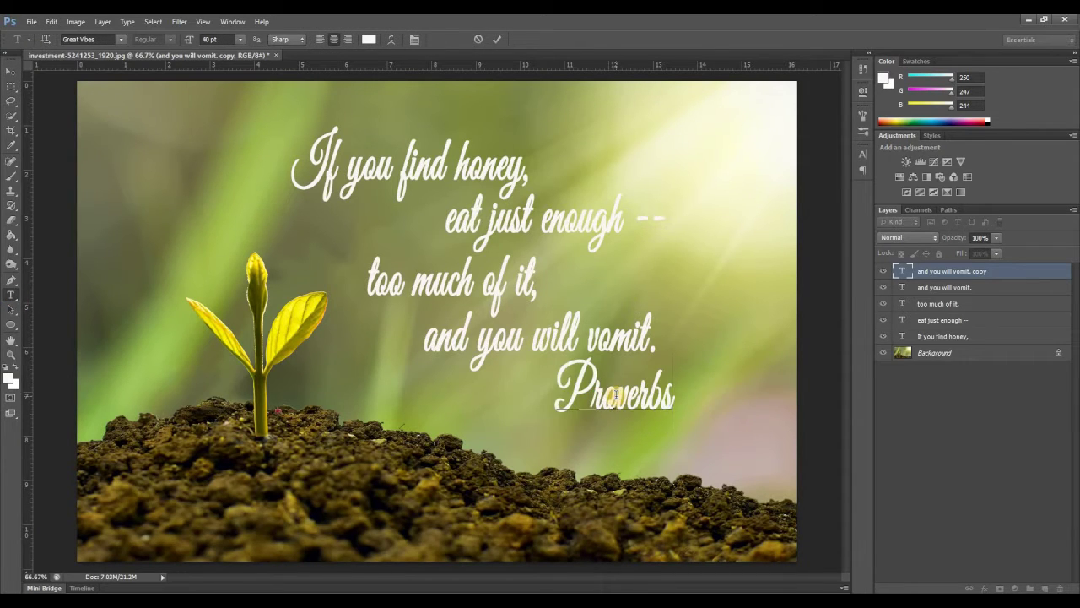
pyautogui.write(' 25:')
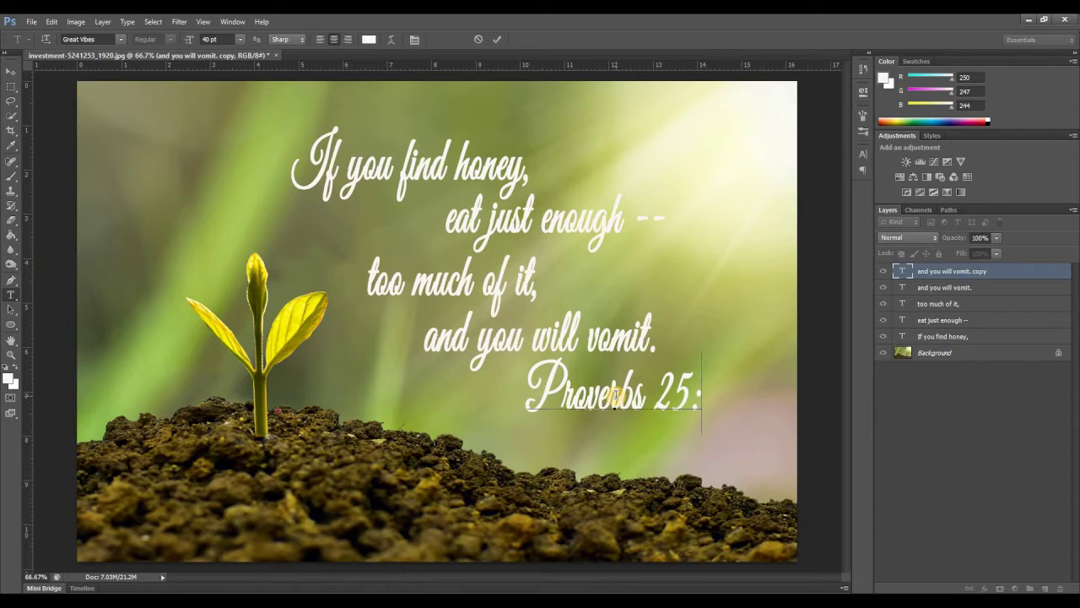
pyautogui.write('16')
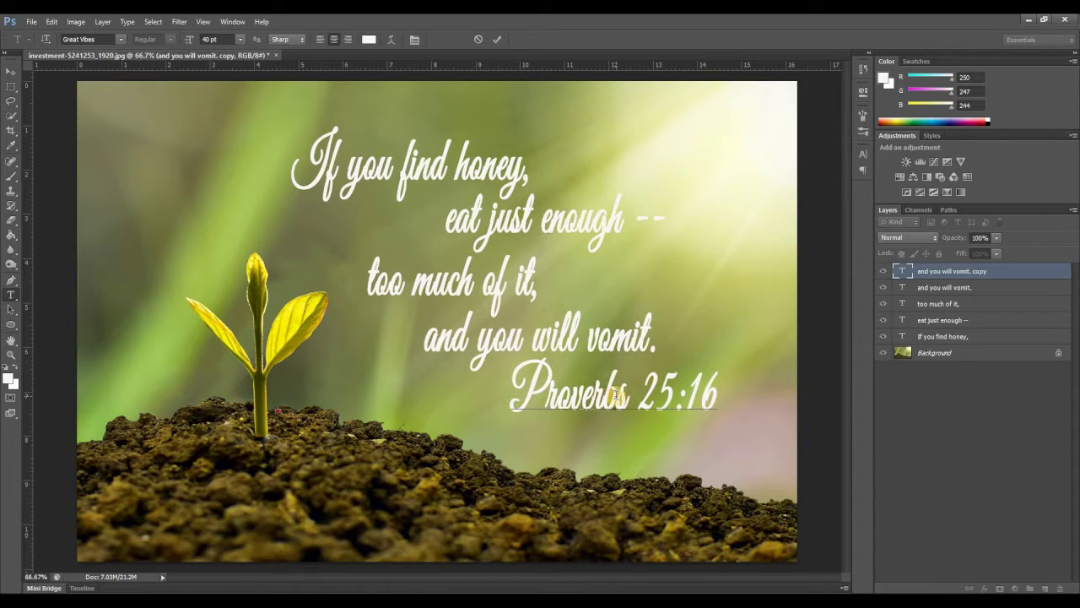
# Step: Set the Proverbs 25:16 text to 30 pt and shift it slightly right
pyautogui.hotkey('ctrl', 'a')
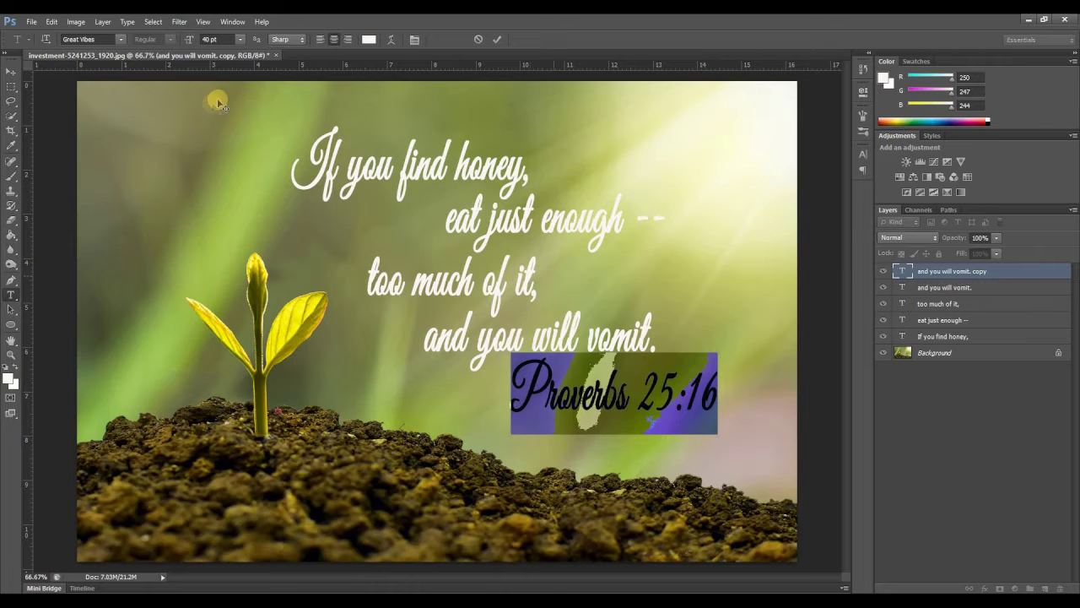
pyautogui.click(242, 42)
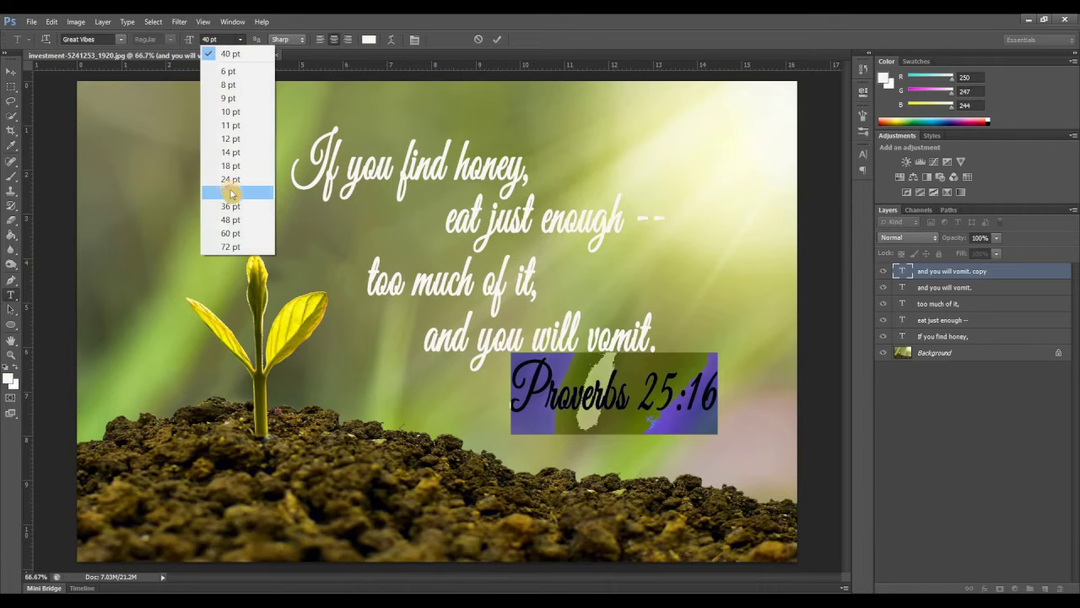
pyautogui.click(229, 185)
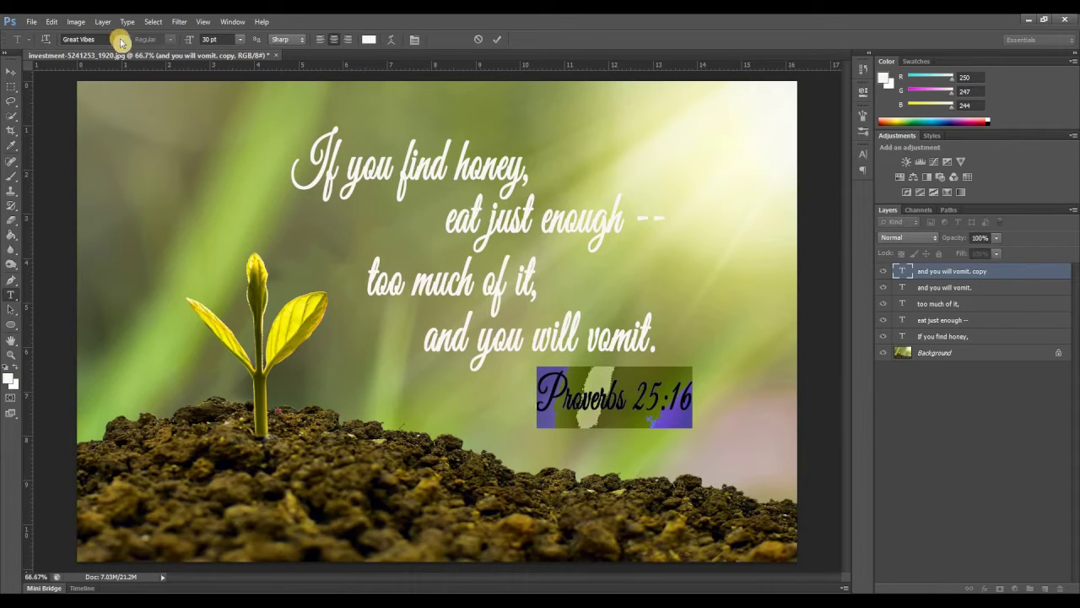
pyautogui.click(12, 71)
pyautogui.moveTo(622, 394); pyautogui.dragTo(658, 393)
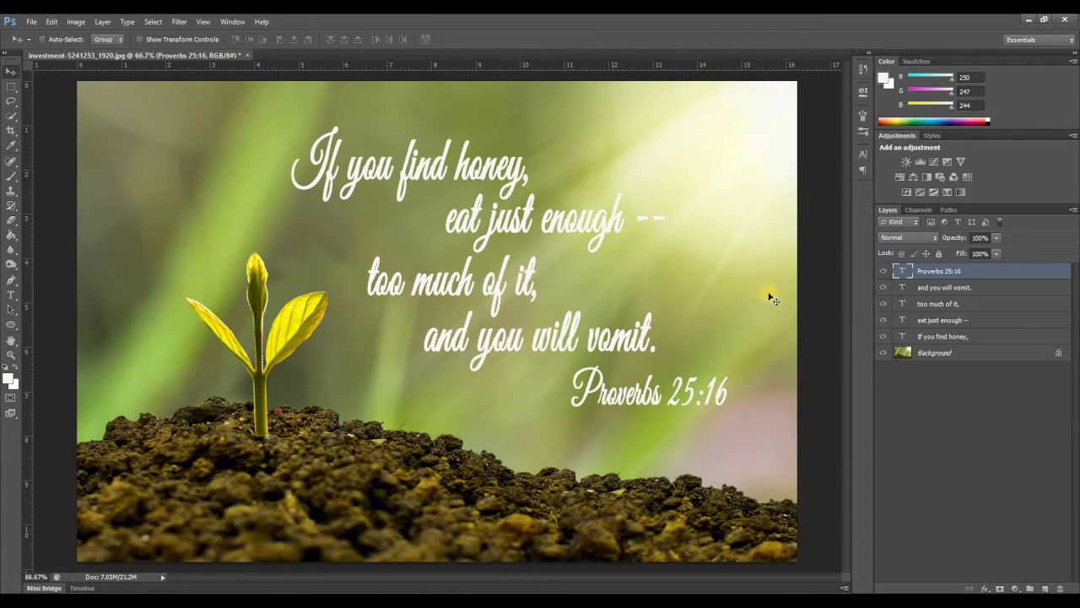
# Step: Colour the Proverbs 25:16 text dark red (#630613)
pyautogui.click(863, 154)
pyautogui.click(827, 220)
pyautogui.moveTo(827, 266)
pyautogui.mouseDown()
pyautogui.moveTo(204, 165)
pyautogui.moveTo(203, 274)
pyautogui.mouseUp()
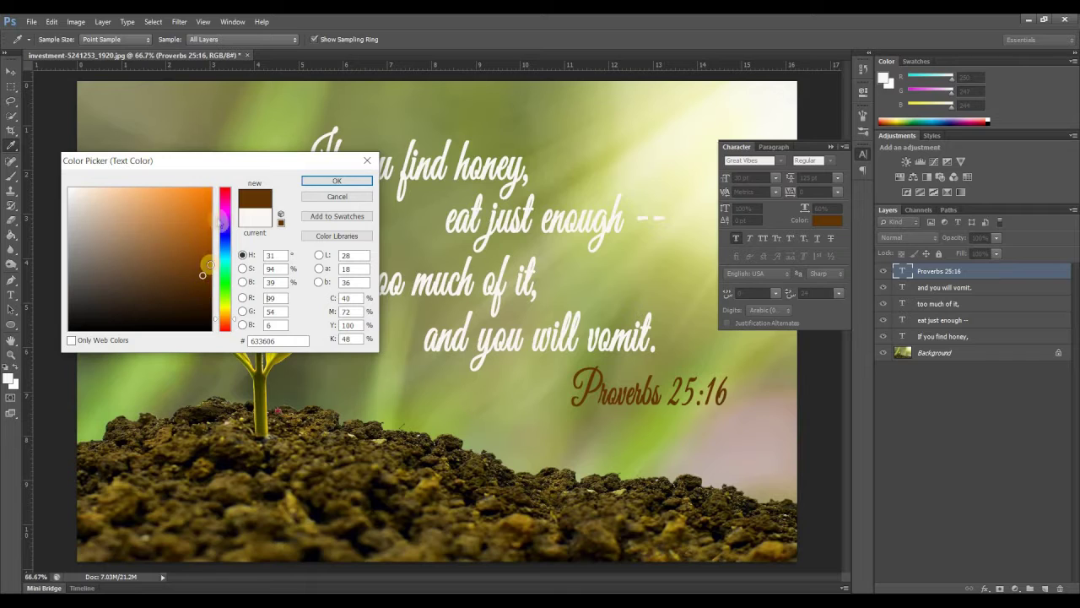
pyautogui.click(225, 192)
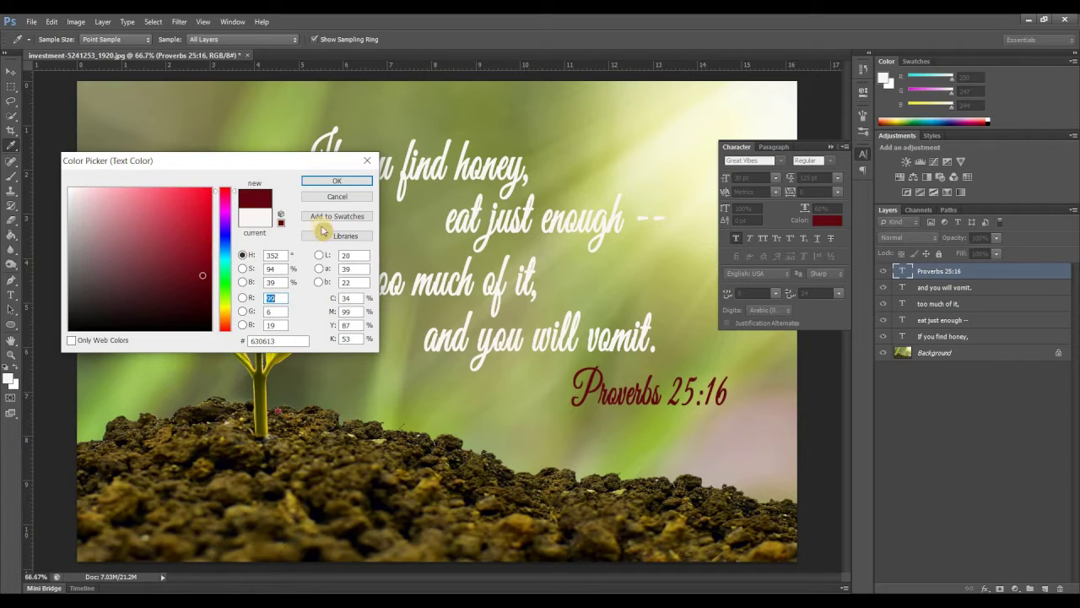
pyautogui.click(337, 182)
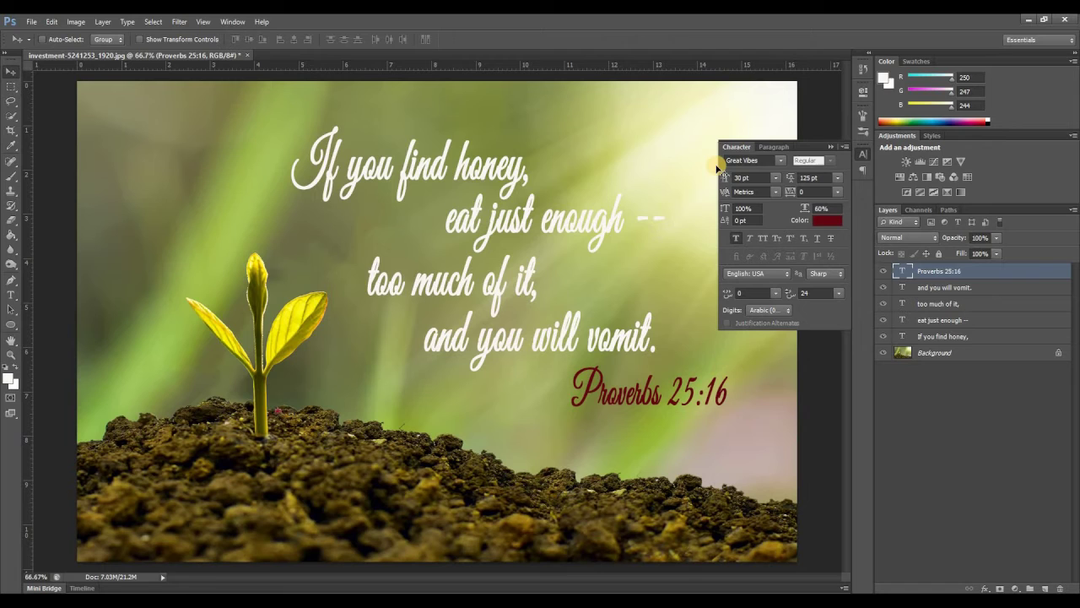
# Step: Add an Outer Glow of about 15 px to the Proverbs 25:16 layer
pyautogui.rightClick(928, 271)
pyautogui.press('Escape')
pyautogui.moveTo(309, 127); pyautogui.dragTo(216, 128)
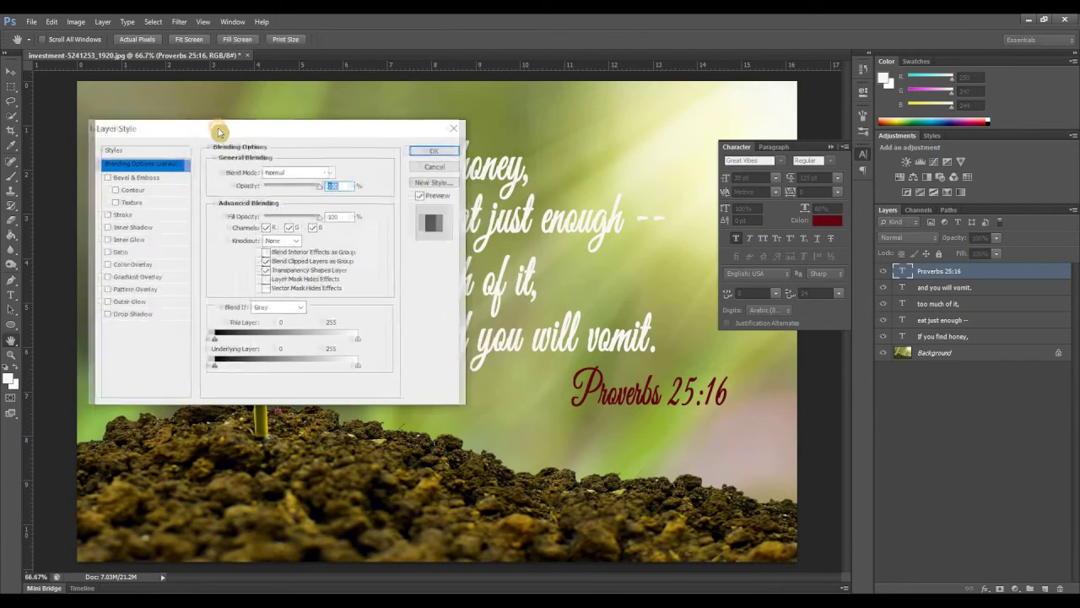
pyautogui.click(74, 299)
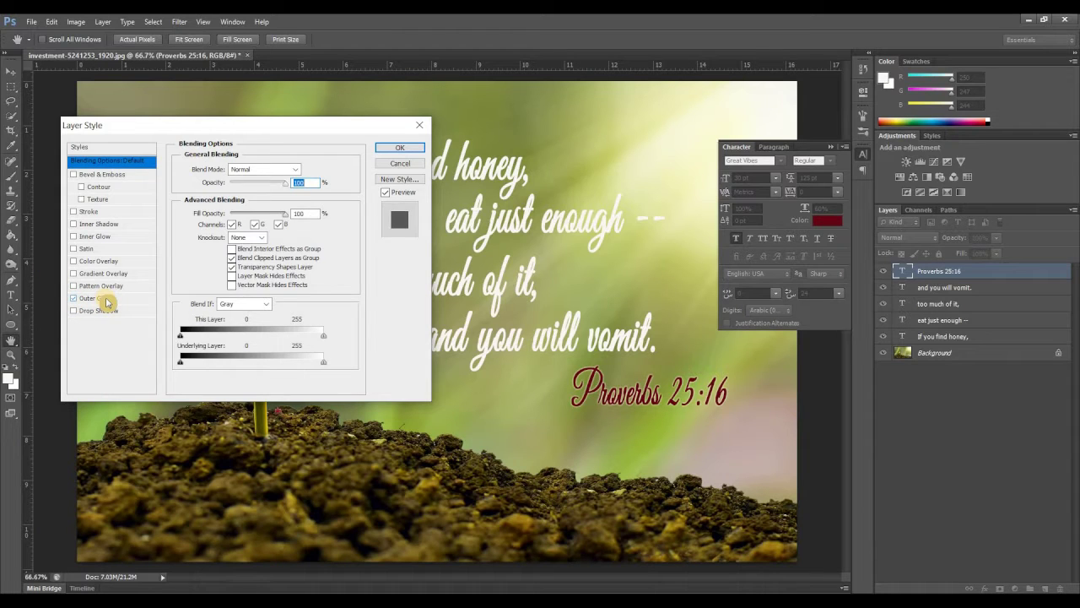
pyautogui.click(107, 300)
pyautogui.moveTo(233, 272); pyautogui.dragTo(235, 272)
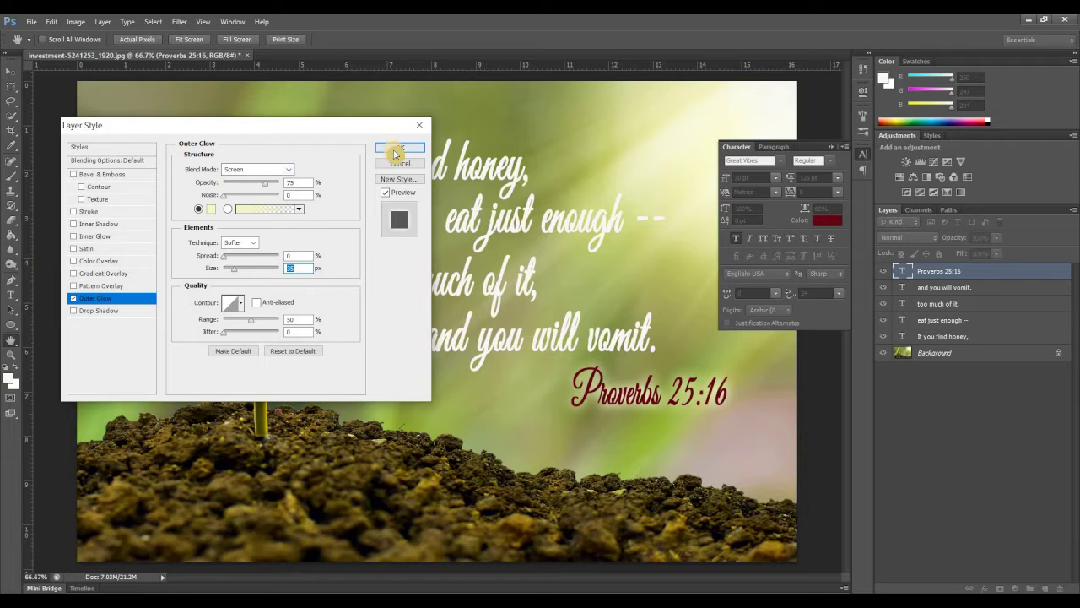
pyautogui.click(400, 148)
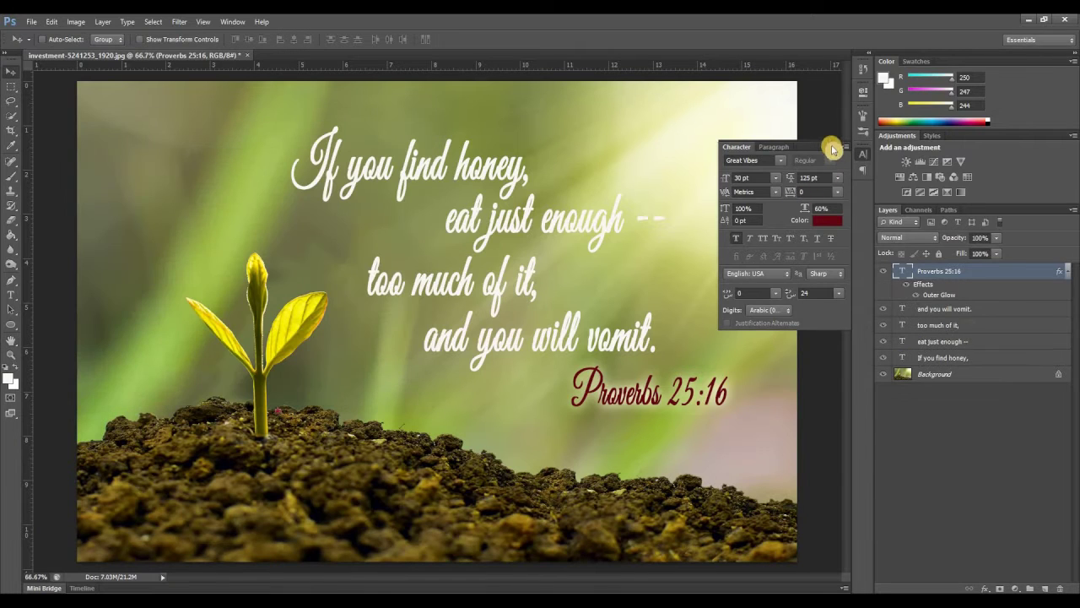
# Step: Add a black Stroke layer style to the 'If you find honey,' line
pyautogui.click(956, 359)
pyautogui.rightClick(956, 358)
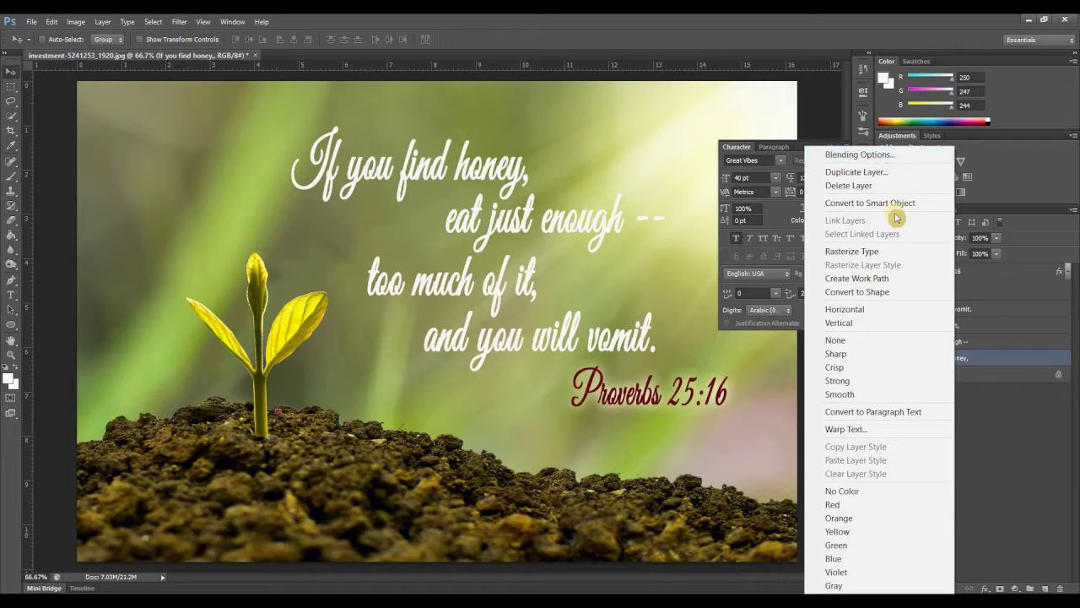
pyautogui.click(852, 154)
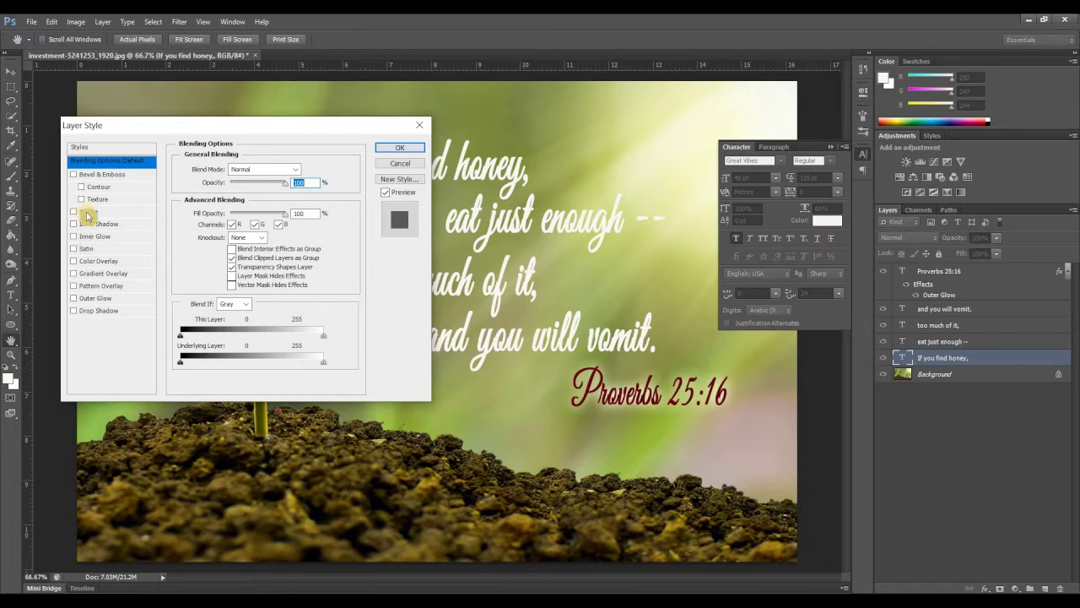
pyautogui.click(89, 211)
pyautogui.moveTo(228, 127); pyautogui.dragTo(200, 228)
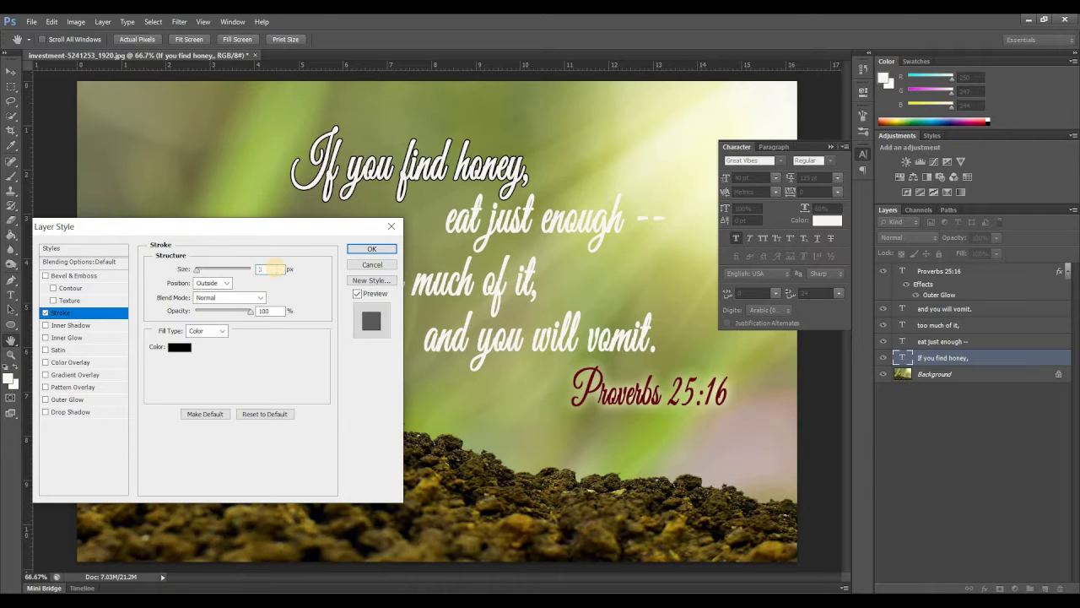
pyautogui.click(371, 248)
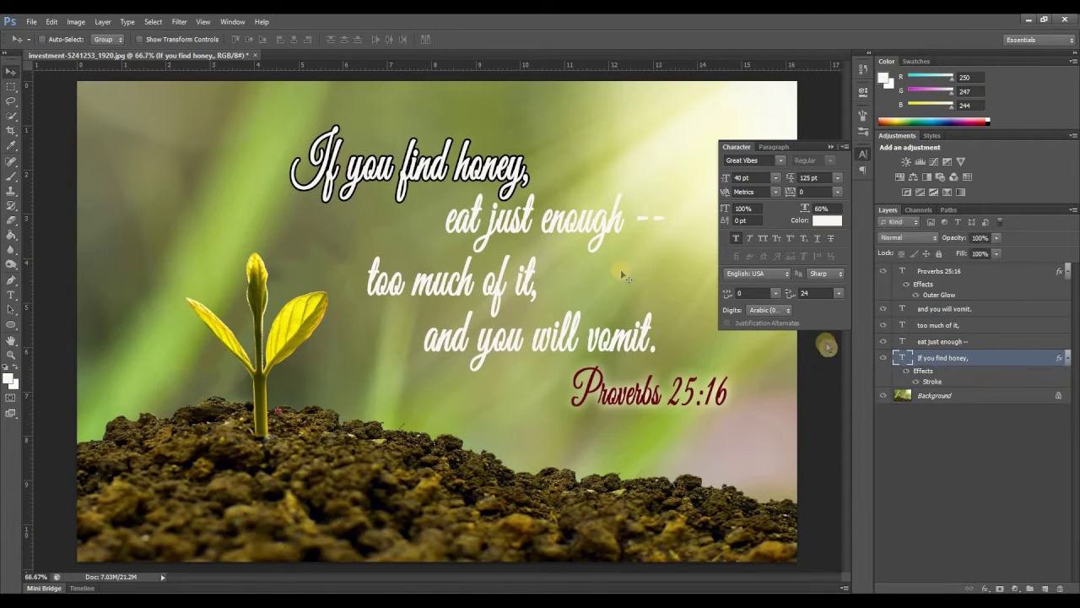
# Step: Colour the 'If you find honey,' text orange (#fd8505)
pyautogui.click(826, 221)
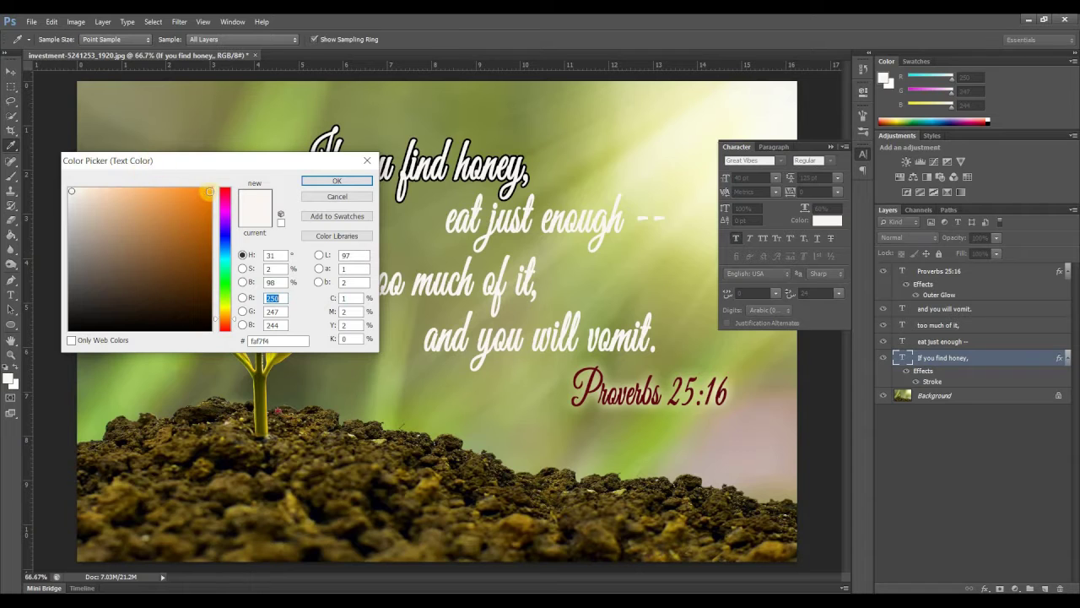
pyautogui.click(211, 189)
pyautogui.moveTo(220, 160); pyautogui.dragTo(186, 266)
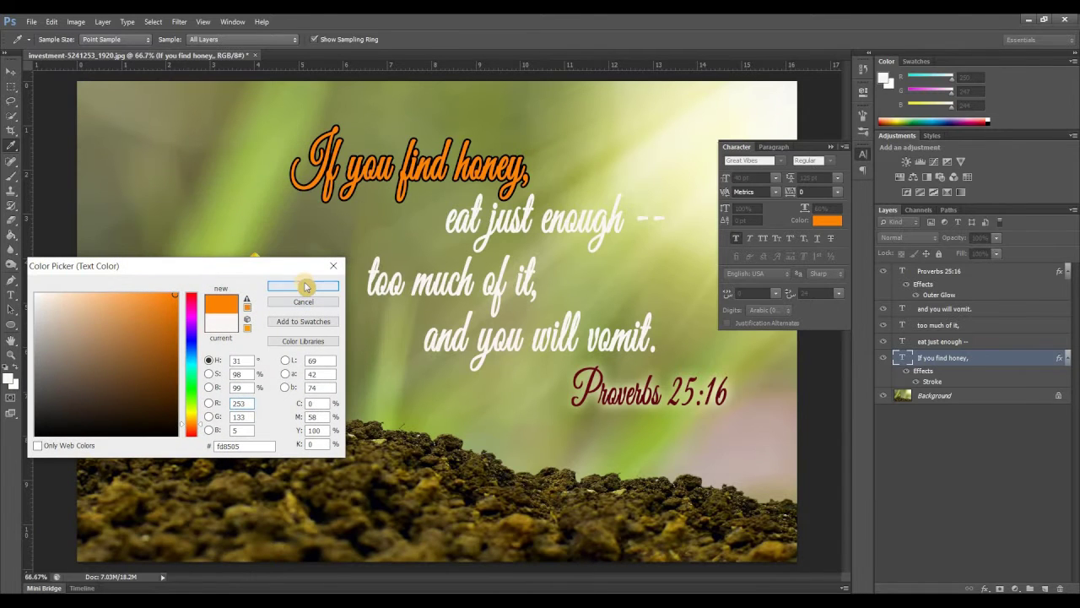
pyautogui.click(285, 290)
pyautogui.doubleClick(945, 341)
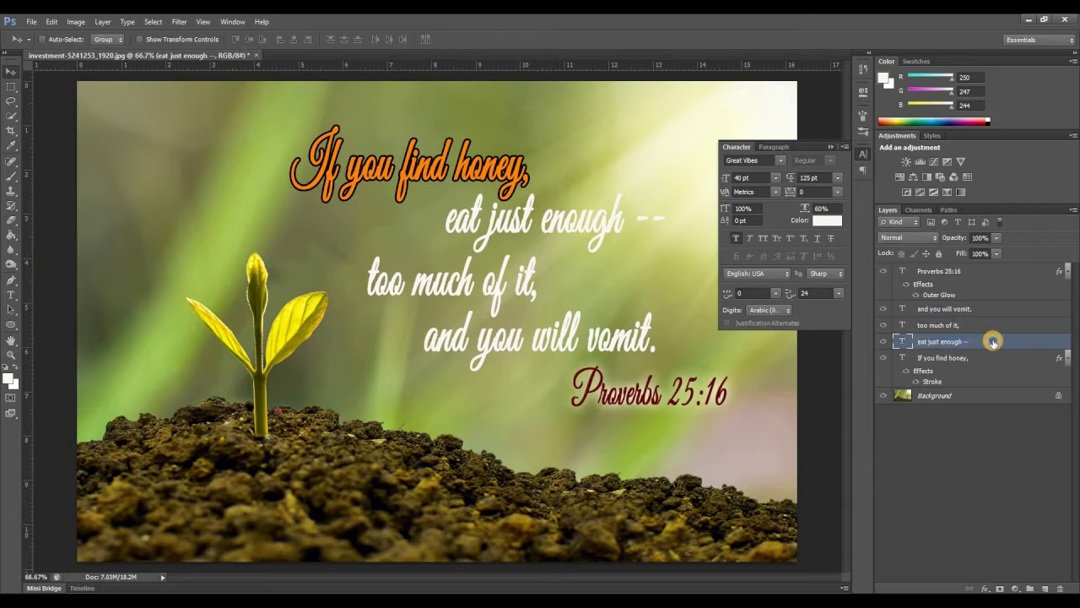
# Step: Add a 5 px black Stroke to the 'eat just enough --' layer
pyautogui.rightClick(993, 342)
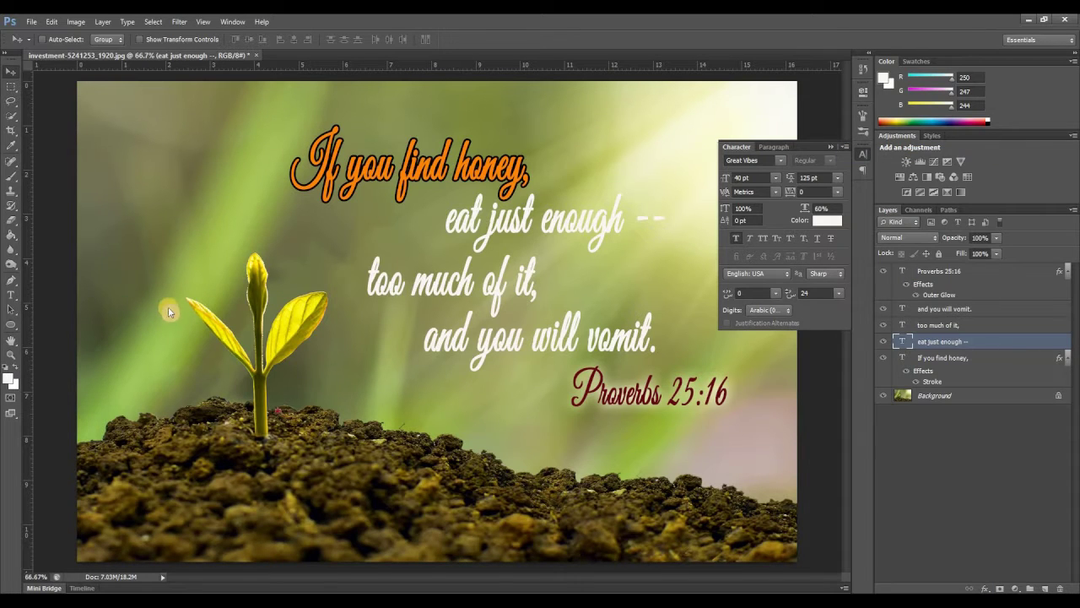
pyautogui.click(45, 312)
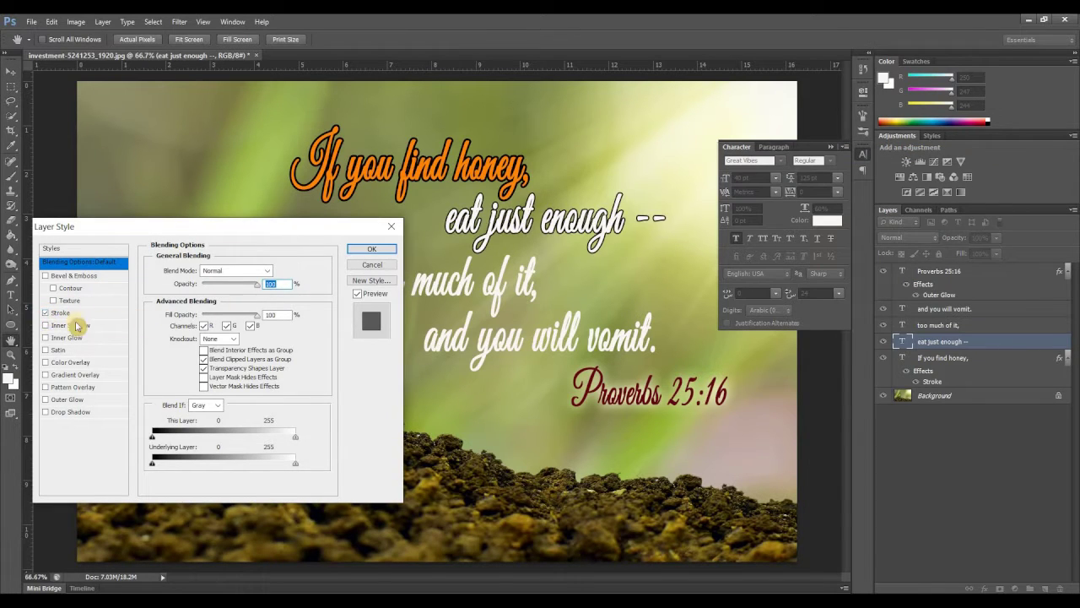
pyautogui.click(87, 313)
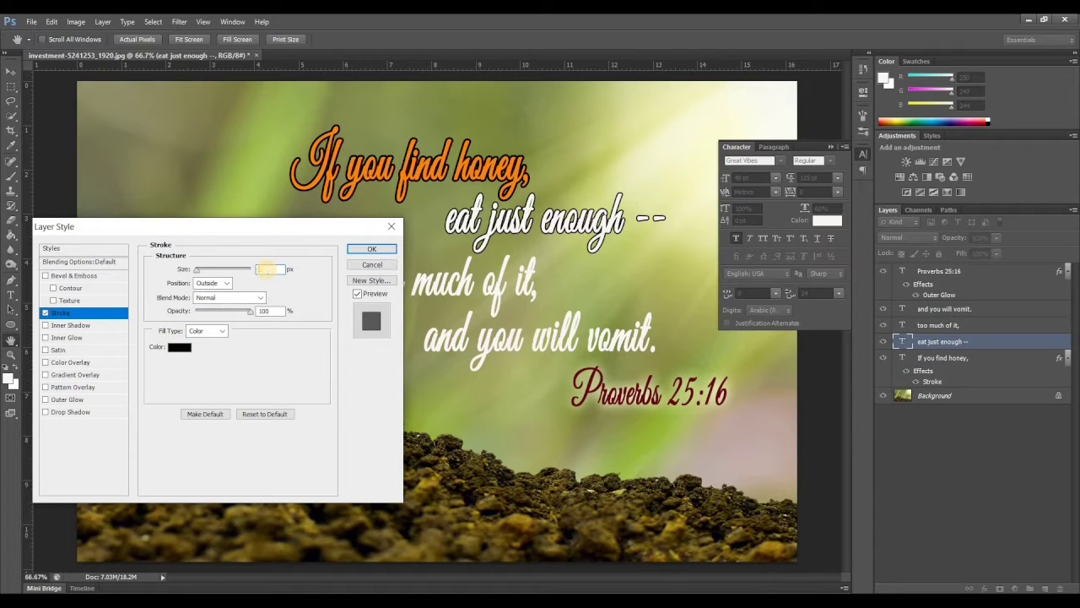
pyautogui.write('5')
pyautogui.click(374, 252)
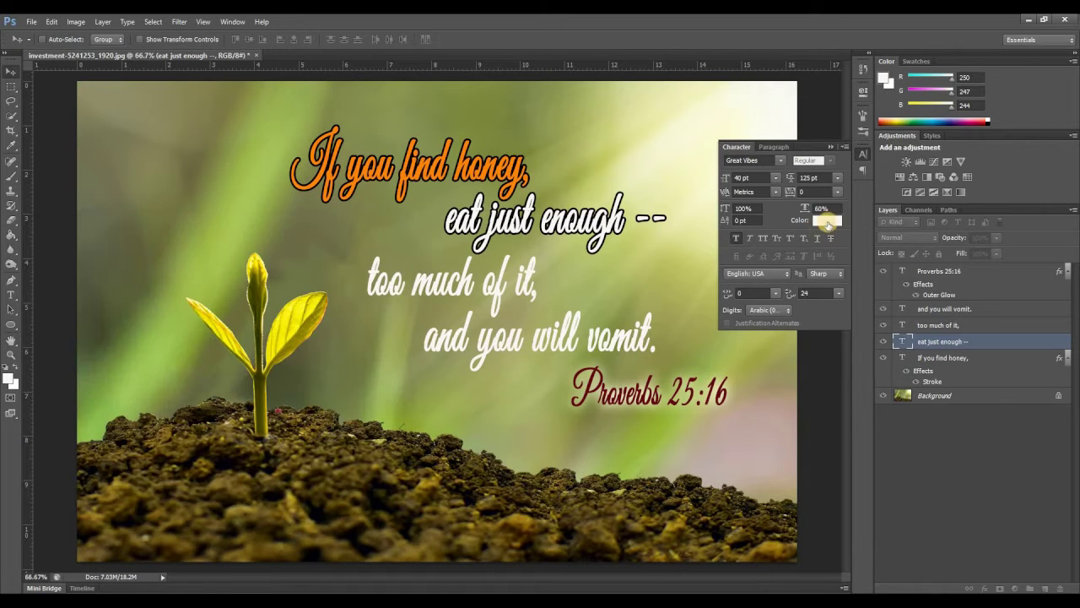
# Step: Colour the 'eat just enough --' text magenta-pink (#fd24b8)
pyautogui.click(827, 220)
pyautogui.click(161, 293)
pyautogui.click(190, 319)
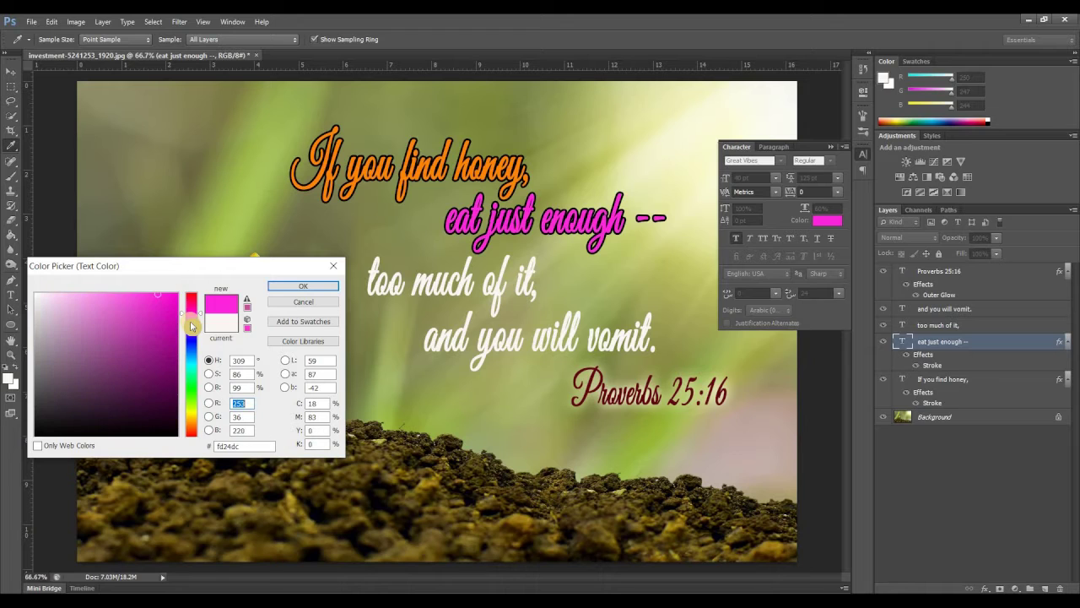
pyautogui.click(193, 321)
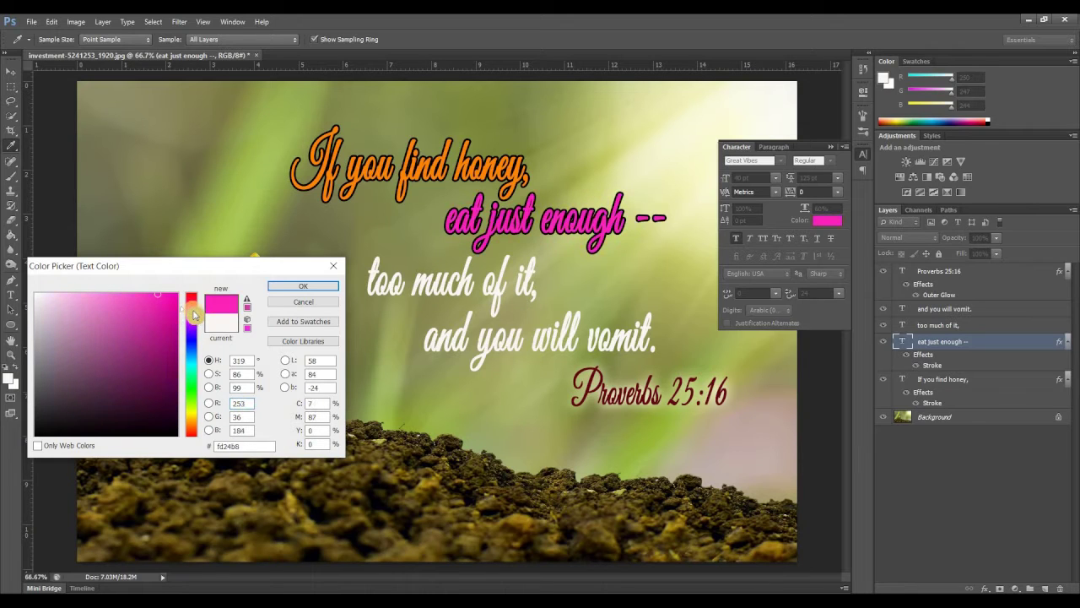
pyautogui.click(303, 286)
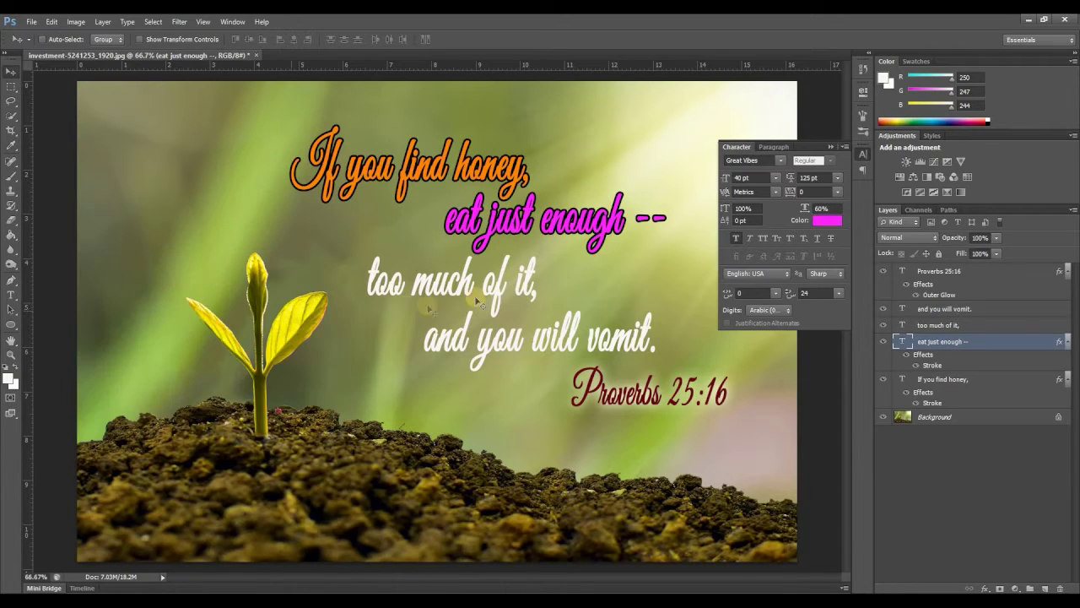
# Step: Add a 5 px black Stroke to the 'too much of it,' layer
pyautogui.rightClick(948, 324)
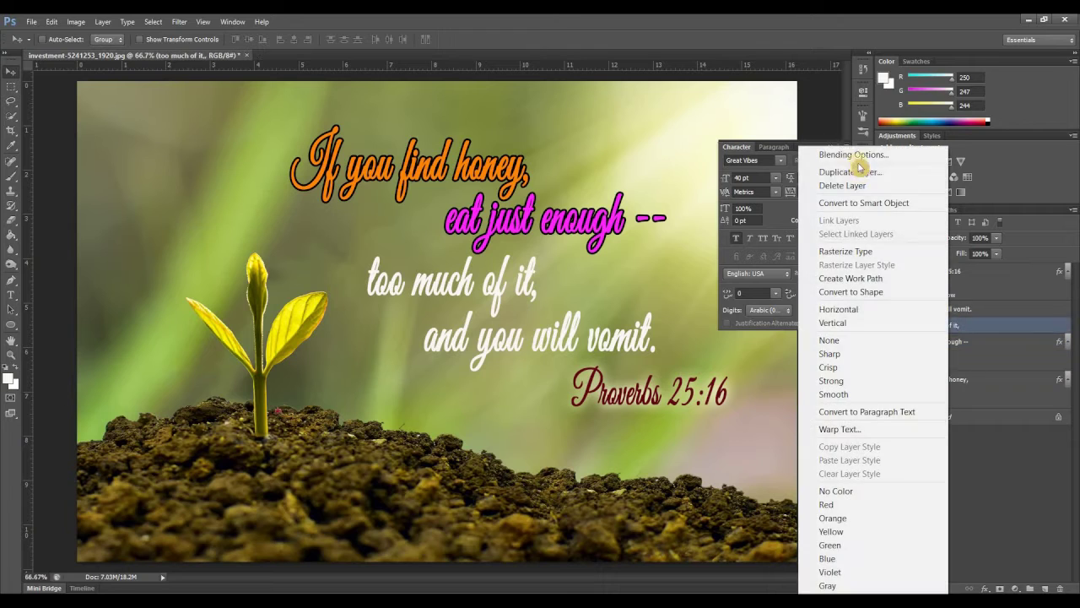
pyautogui.click(334, 205)
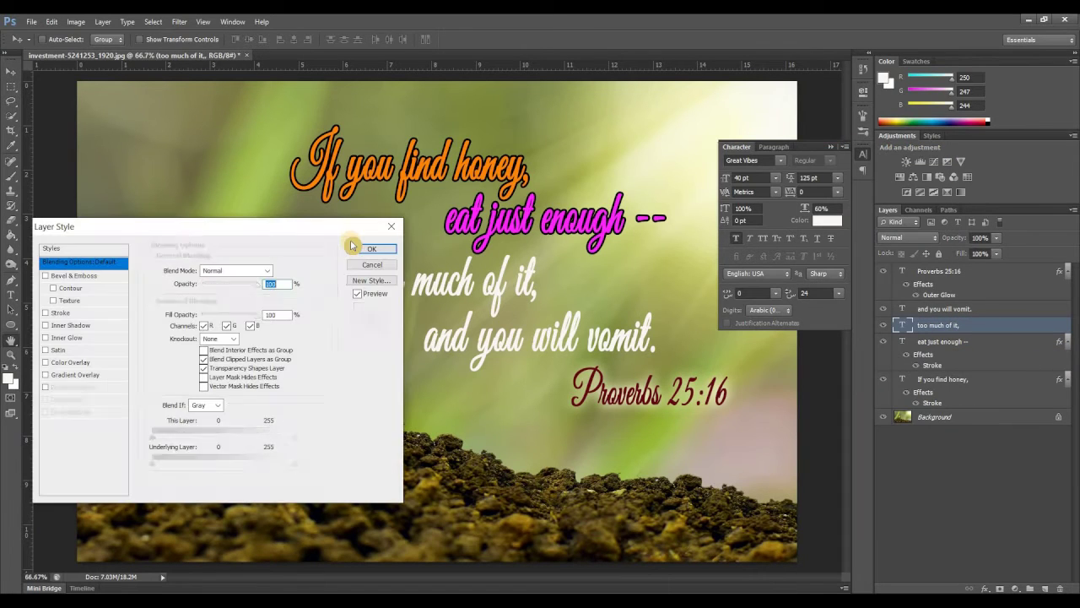
pyautogui.click(66, 314)
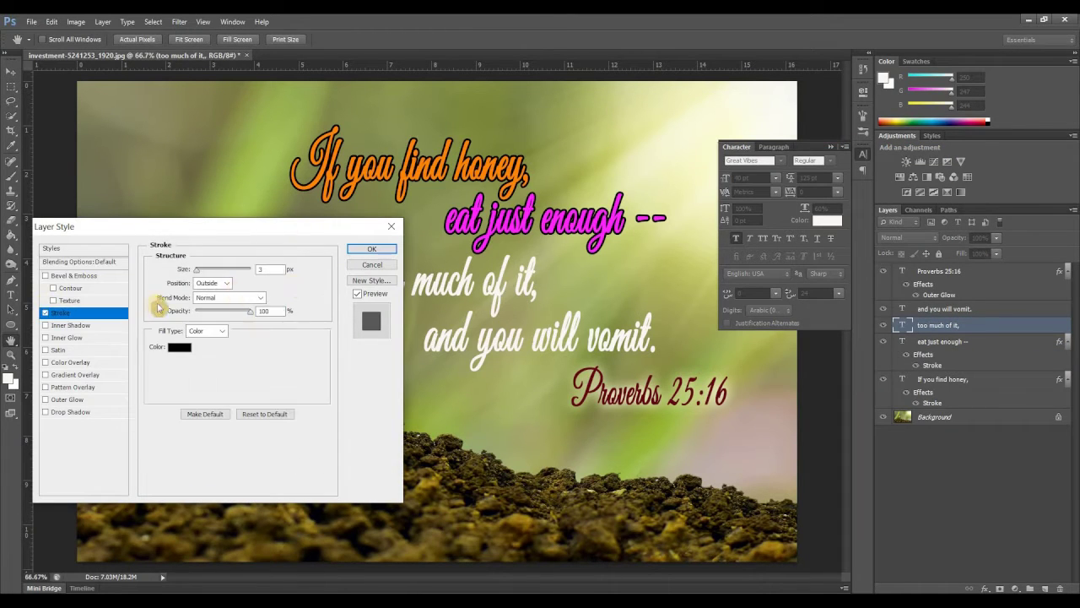
pyautogui.write('5')
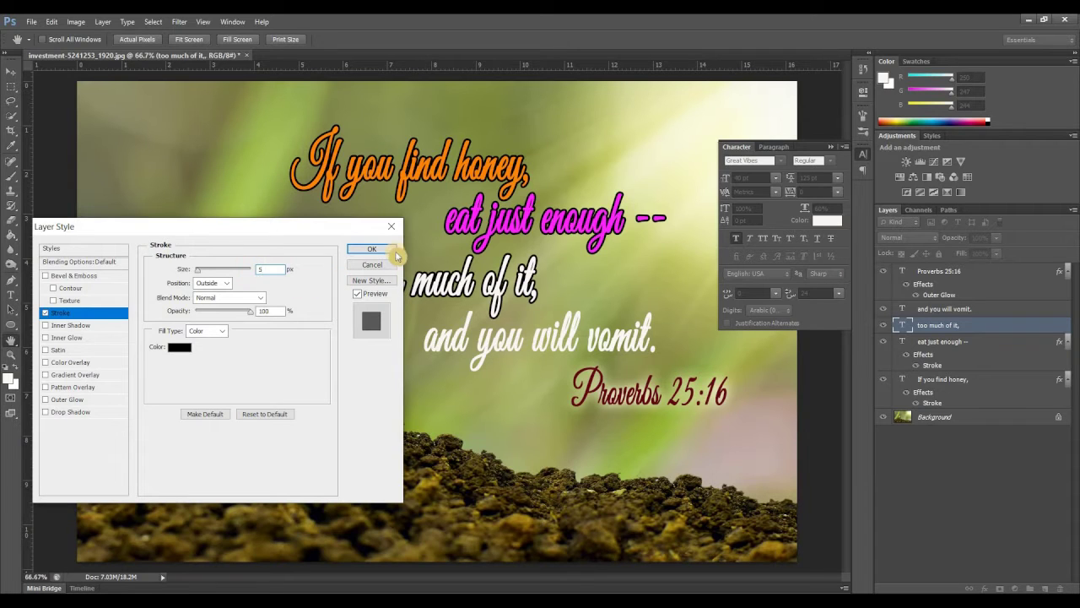
pyautogui.click(371, 249)
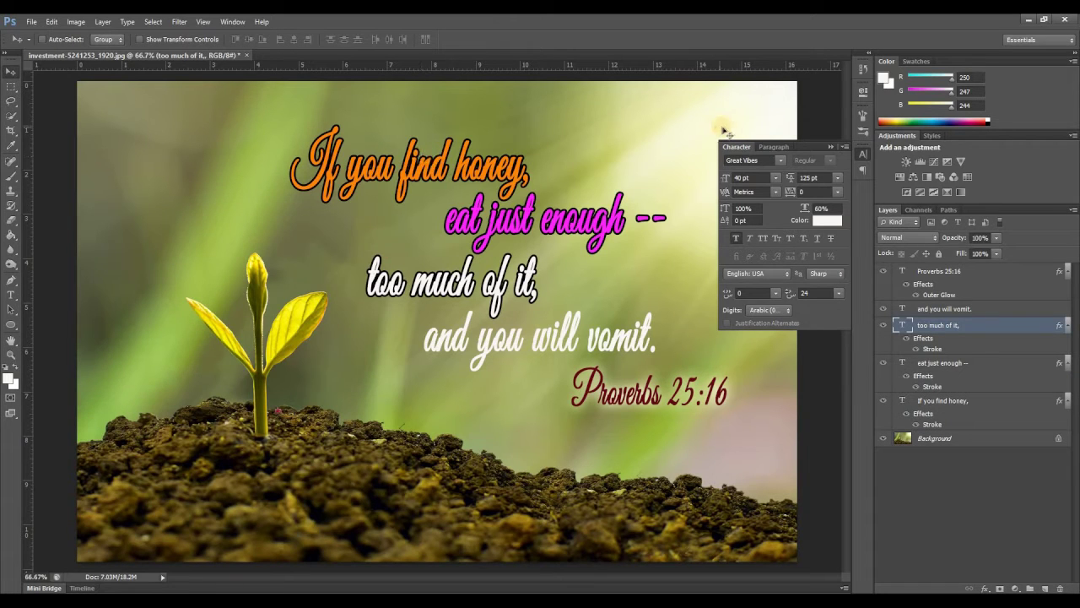
# Step: Colour the 'too much of it,' text orange (#fb8404)
pyautogui.click(826, 220)
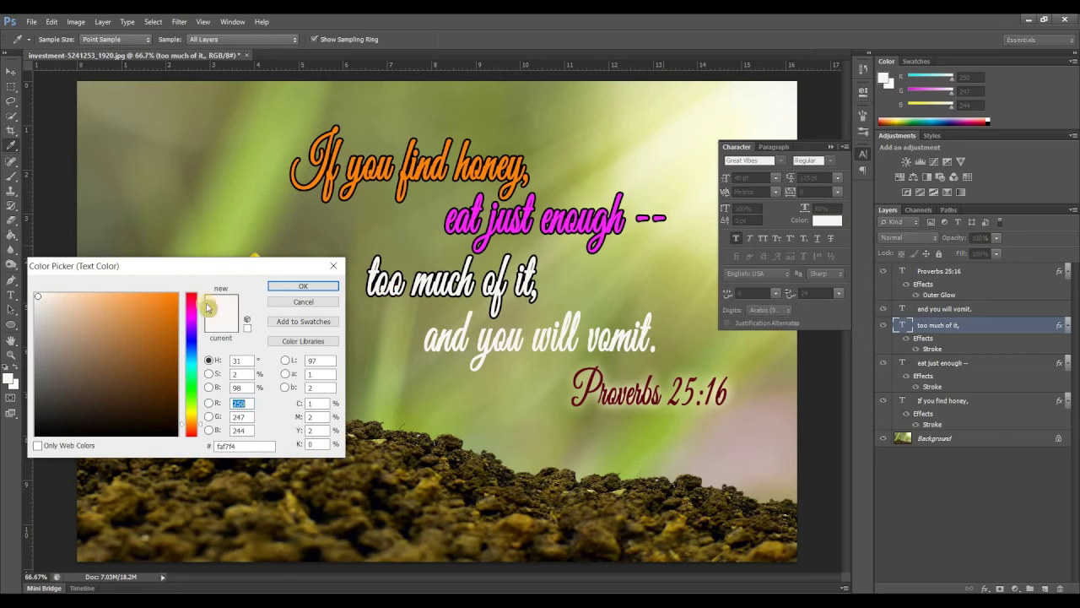
pyautogui.click(175, 295)
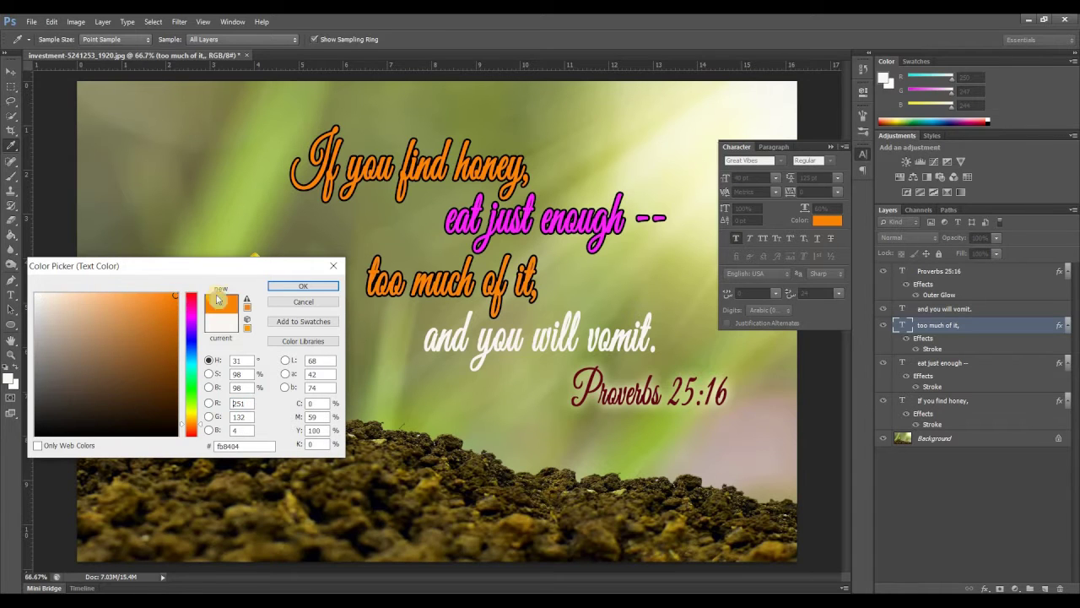
pyautogui.click(303, 287)
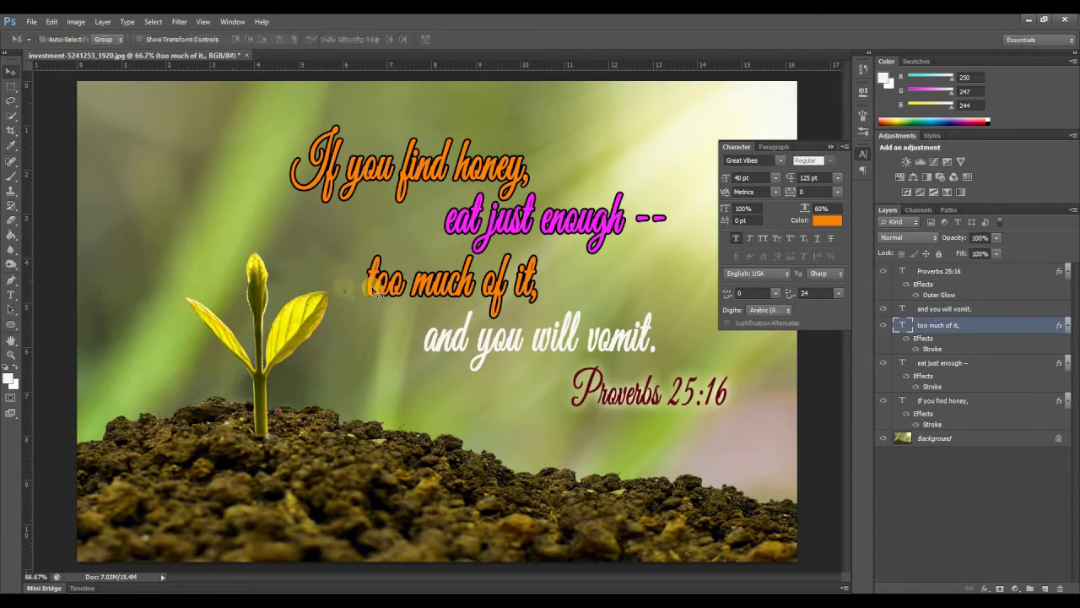
pyautogui.click(942, 309)
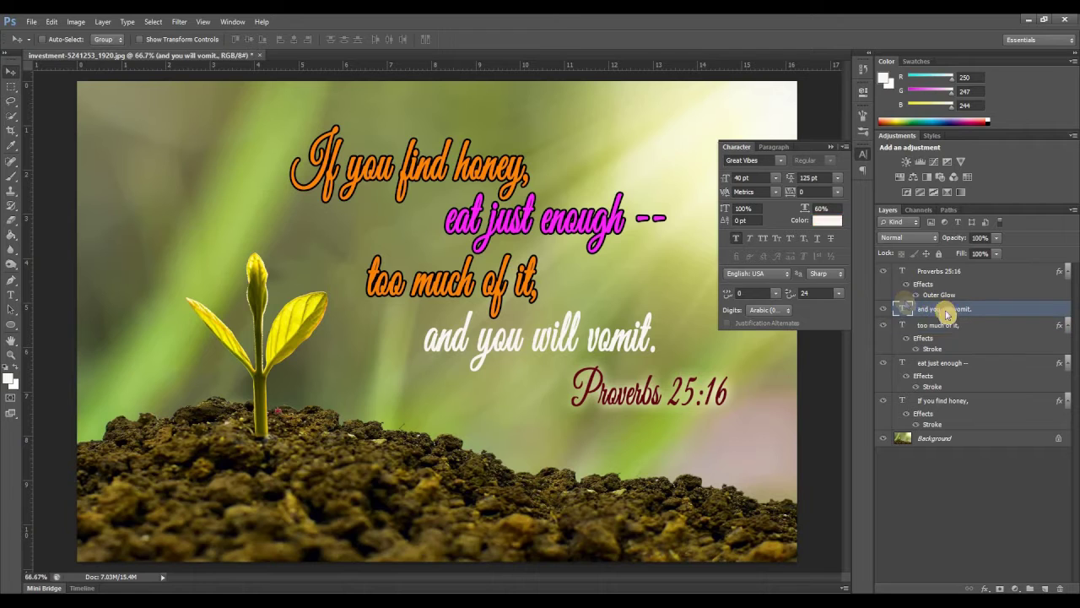
pyautogui.rightClick(945, 309)
pyautogui.click(848, 156)
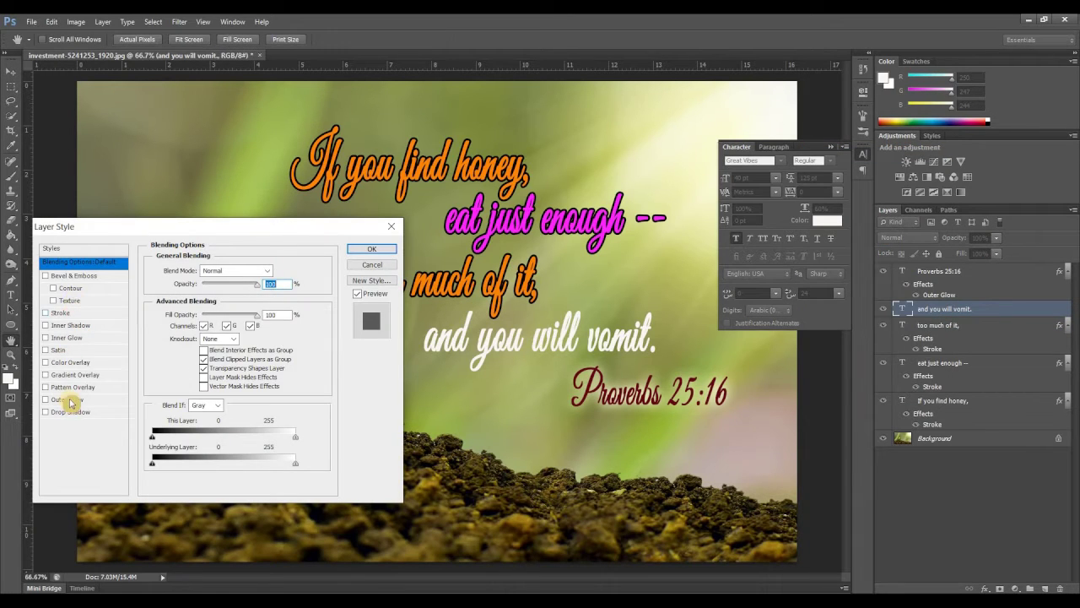
# Step: Add a 5 px black stroke to the 'and you will vomit.' line
pyautogui.click(60, 313)
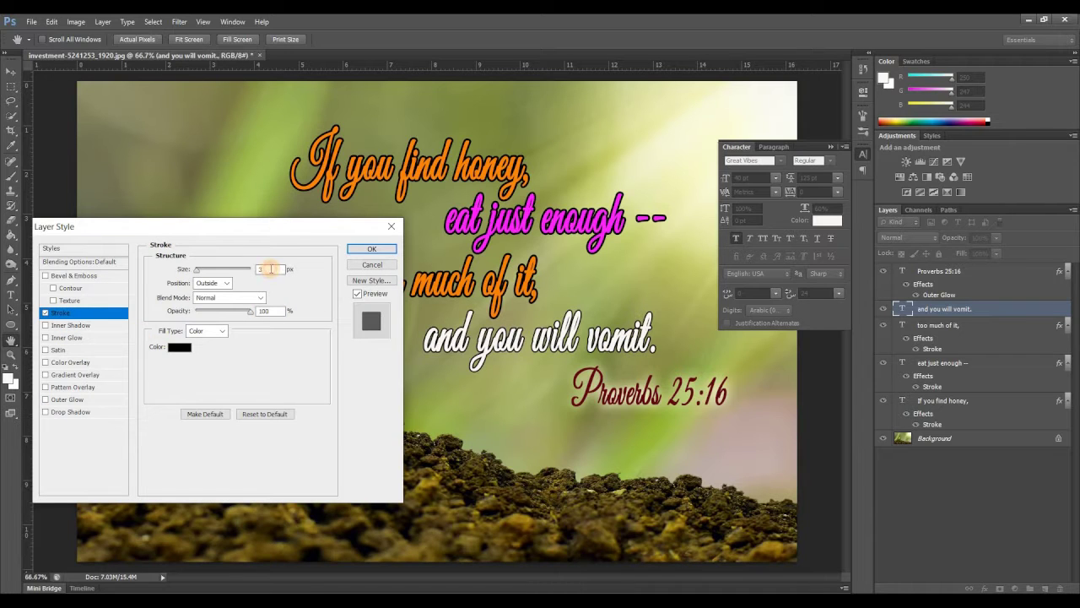
pyautogui.write('5')
pyautogui.click(384, 252)
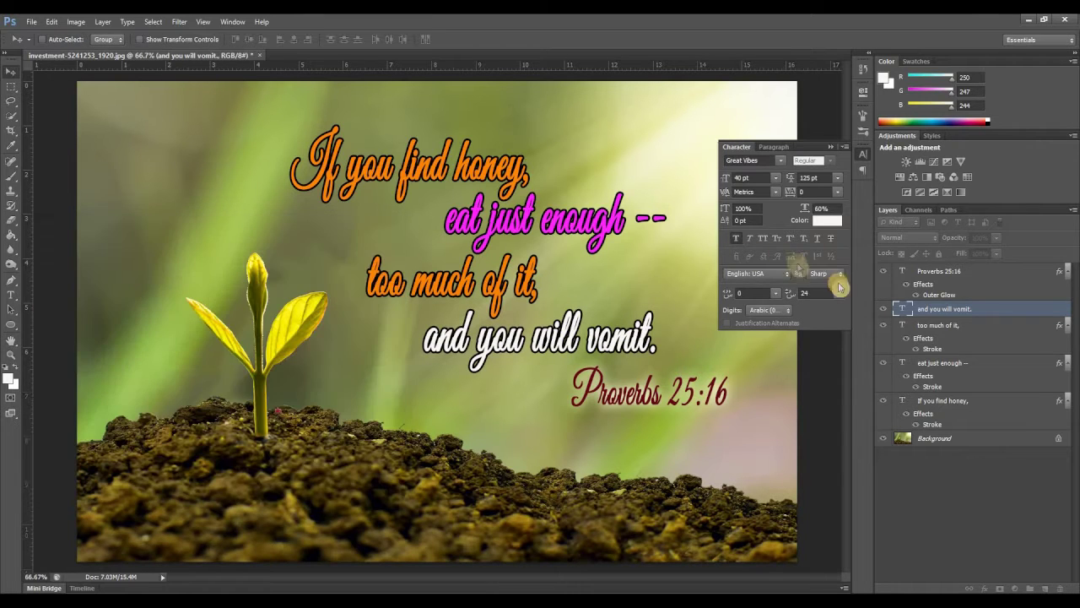
# Step: Colour the 'and you will vomit.' text light red (#e4262b)
pyautogui.click(822, 220)
pyautogui.click(193, 297)
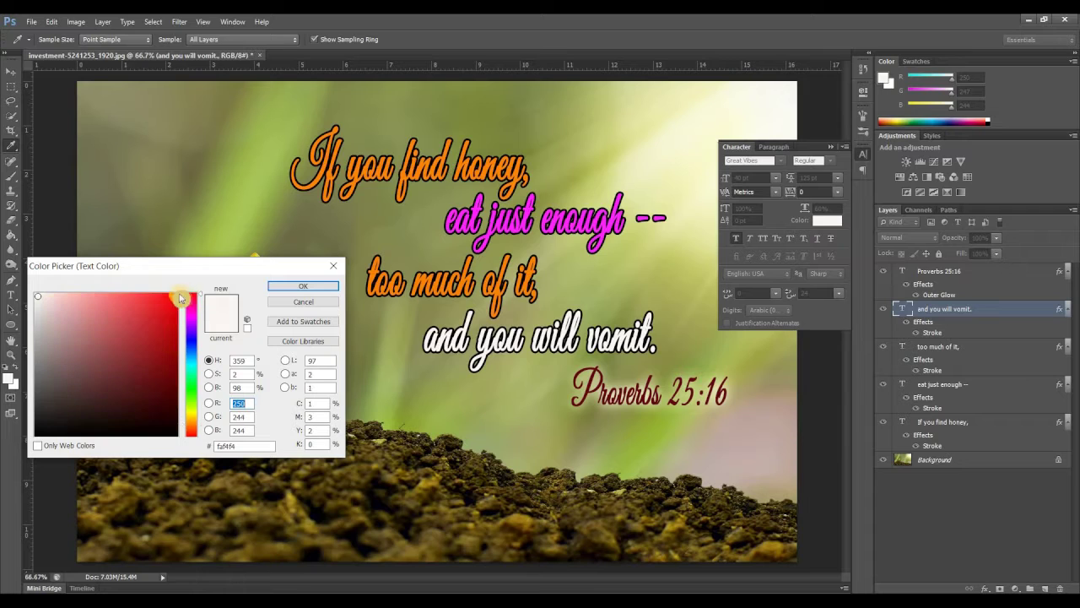
pyautogui.moveTo(176, 294); pyautogui.dragTo(176, 298)
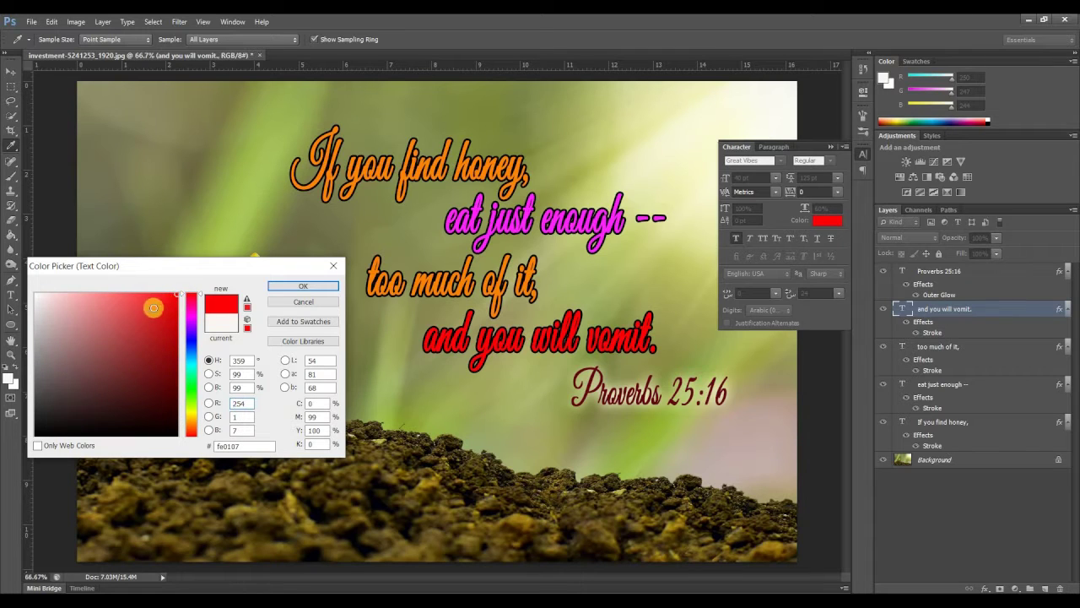
pyautogui.click(153, 308)
pyautogui.click(126, 295)
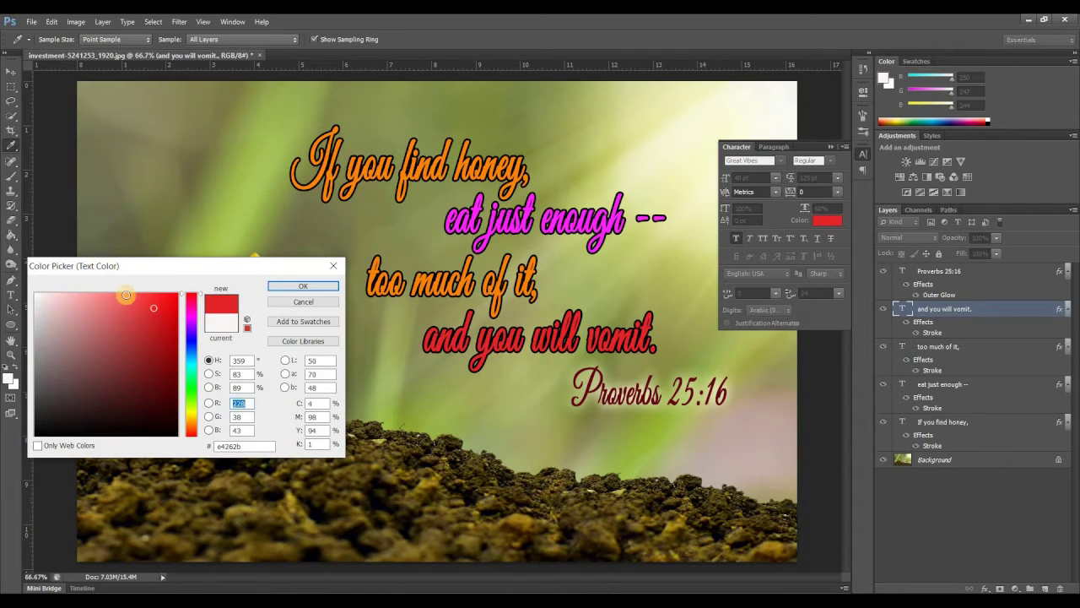
pyautogui.click(303, 286)
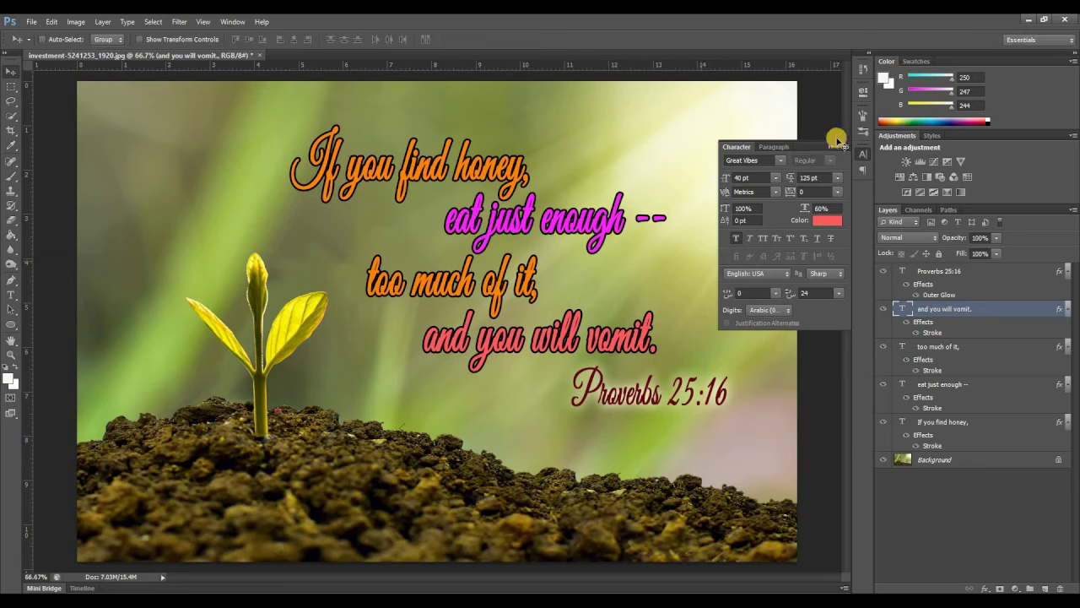
pyautogui.click(974, 423)
# Step: Add an outer glow to 'If you find honey,' and enlarge it to size 55
pyautogui.doubleClick(1004, 417)
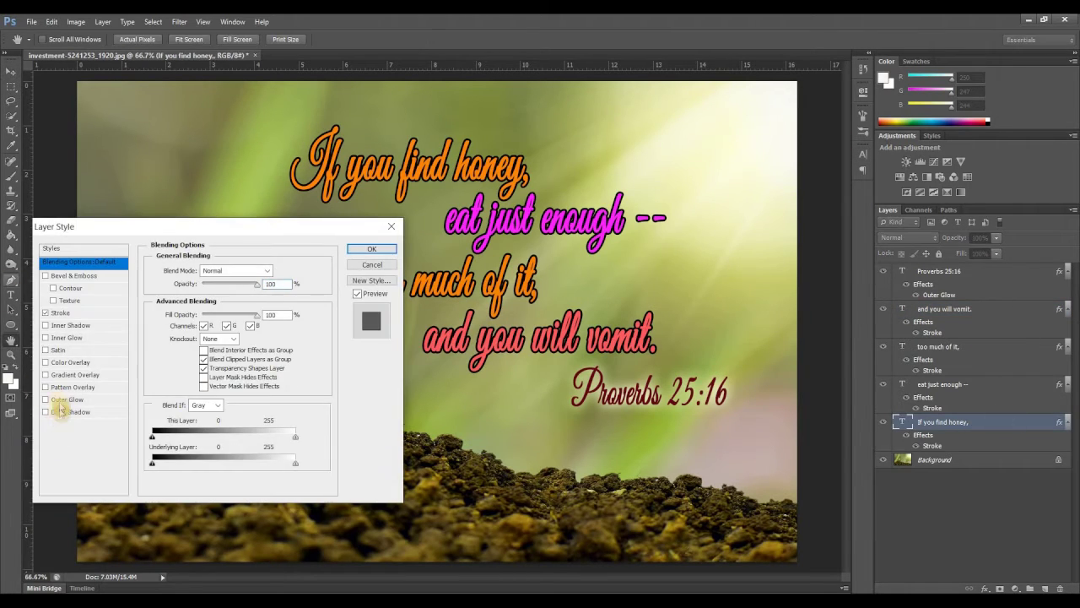
pyautogui.click(59, 401)
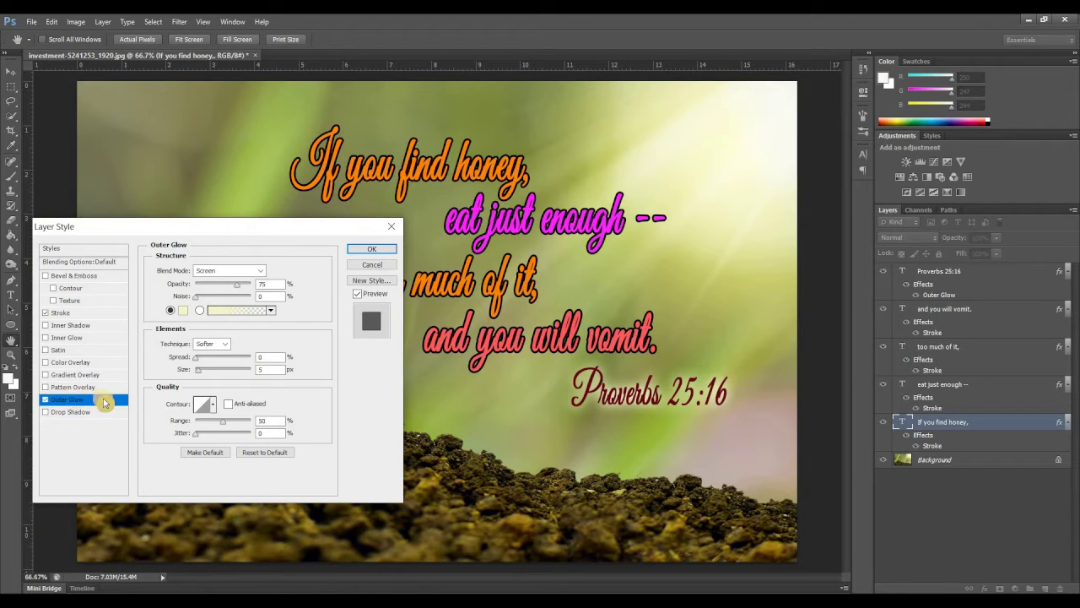
pyautogui.moveTo(205, 375); pyautogui.dragTo(205, 376)
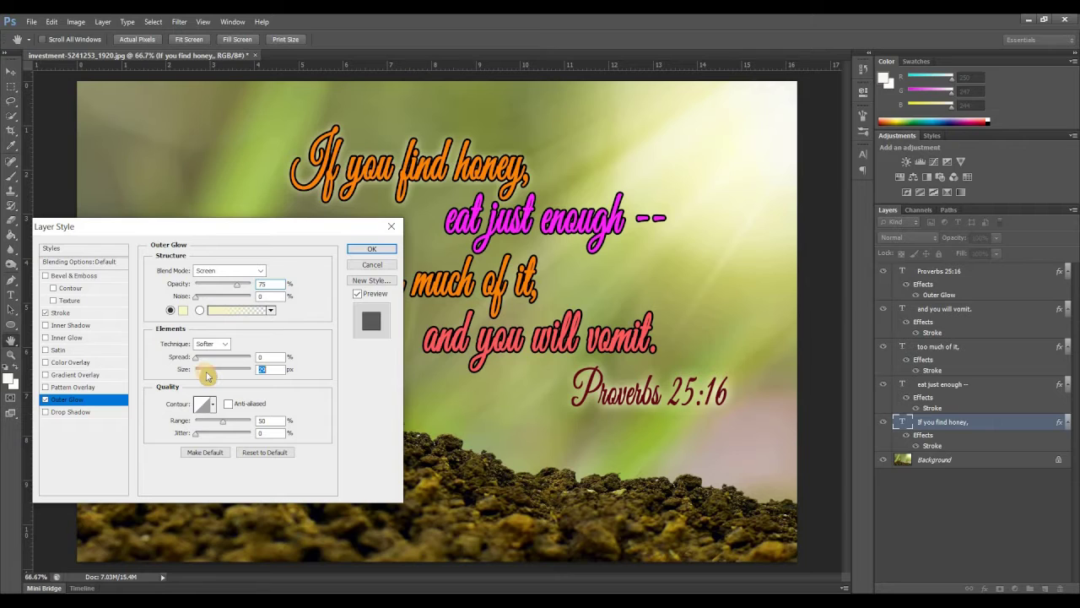
pyautogui.moveTo(211, 377); pyautogui.dragTo(209, 372)
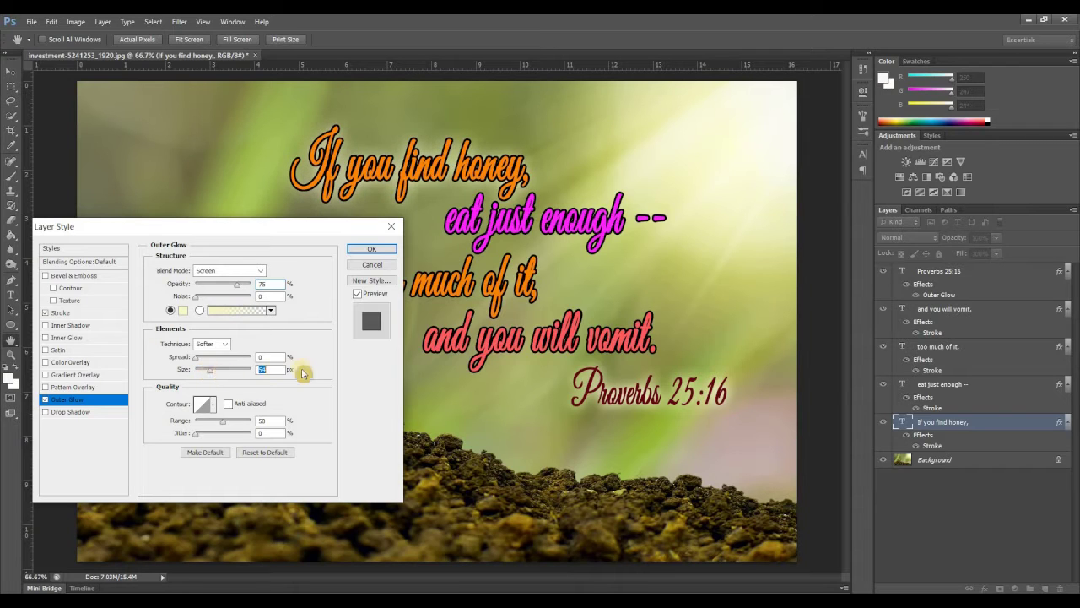
pyautogui.press('Return')
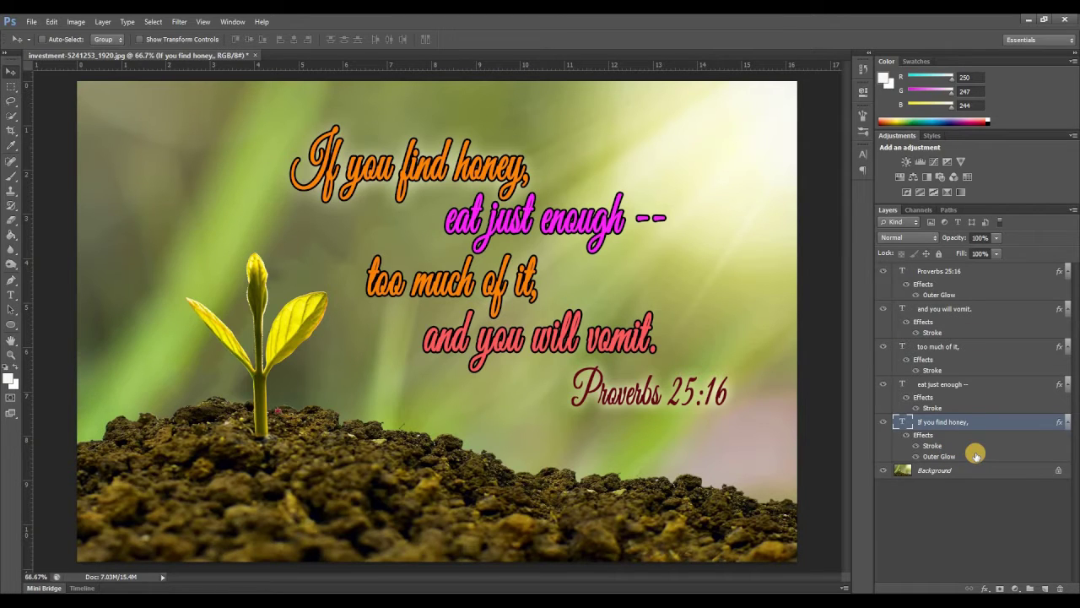
# Step: Switch that glow to Normal blend mode with spread 10
pyautogui.doubleClick(957, 421)
pyautogui.click(232, 270)
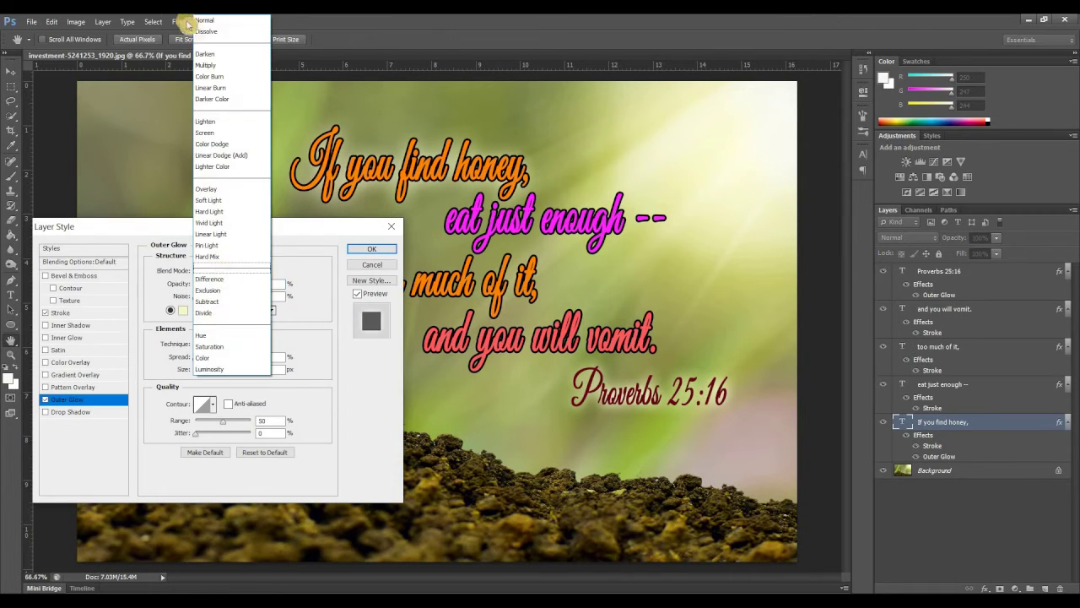
pyautogui.click(205, 20)
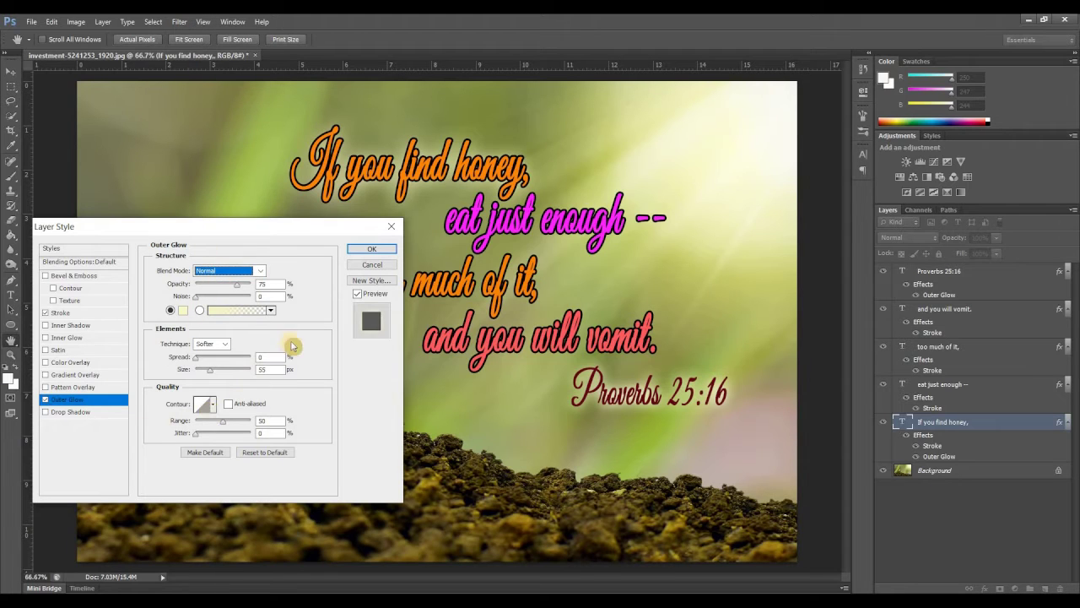
pyautogui.moveTo(236, 227); pyautogui.dragTo(235, 290)
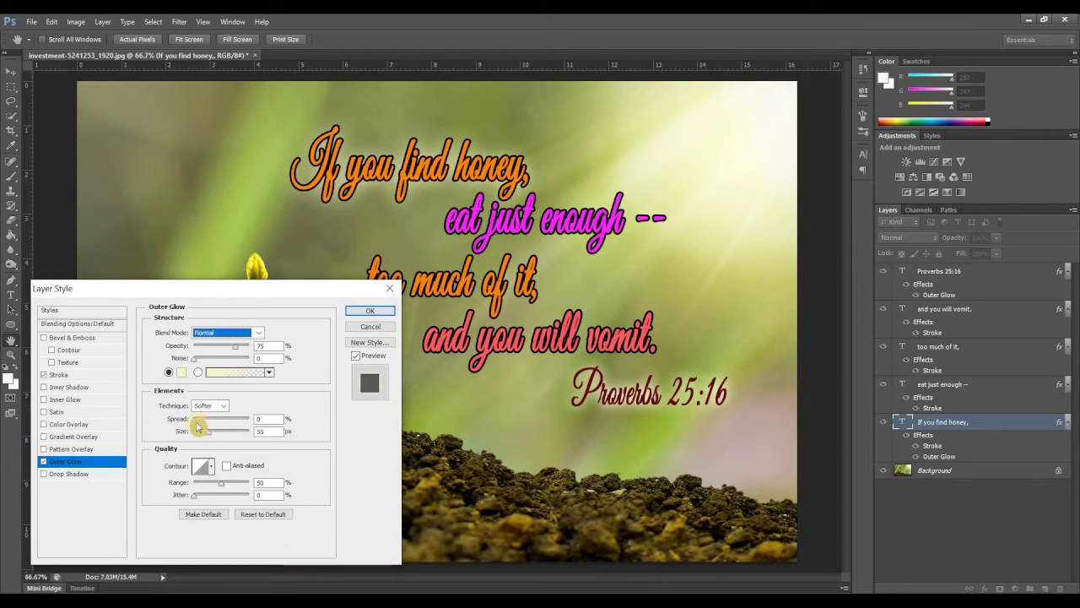
pyautogui.click(193, 422)
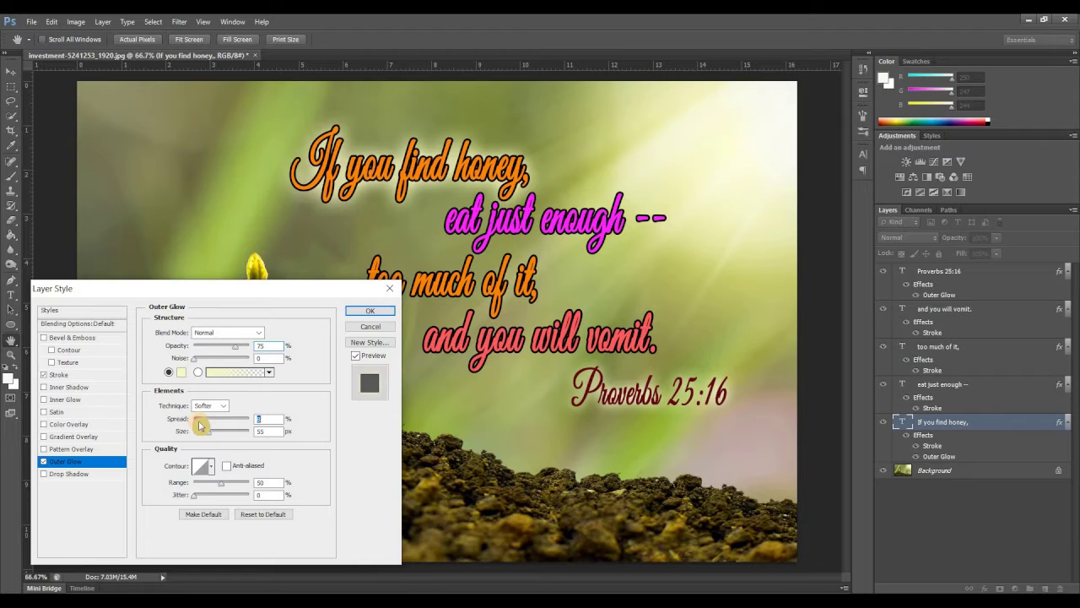
pyautogui.write('0')
pyautogui.click(367, 314)
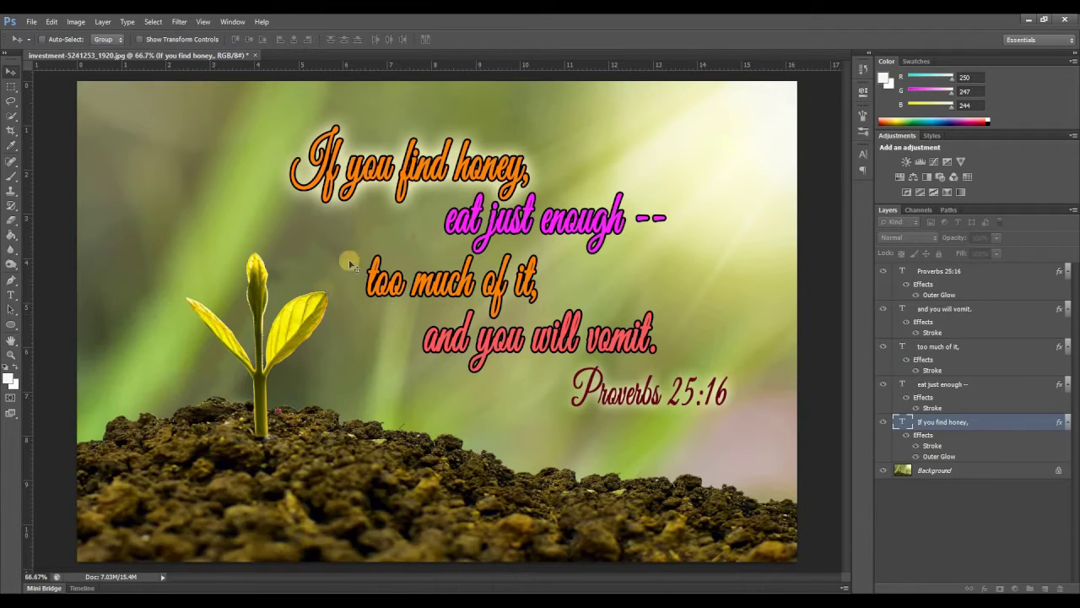
pyautogui.click(960, 348)
# Step: Give 'eat just enough --' a Normal-mode outer glow, size 55 and spread 30
pyautogui.rightClick(956, 384)
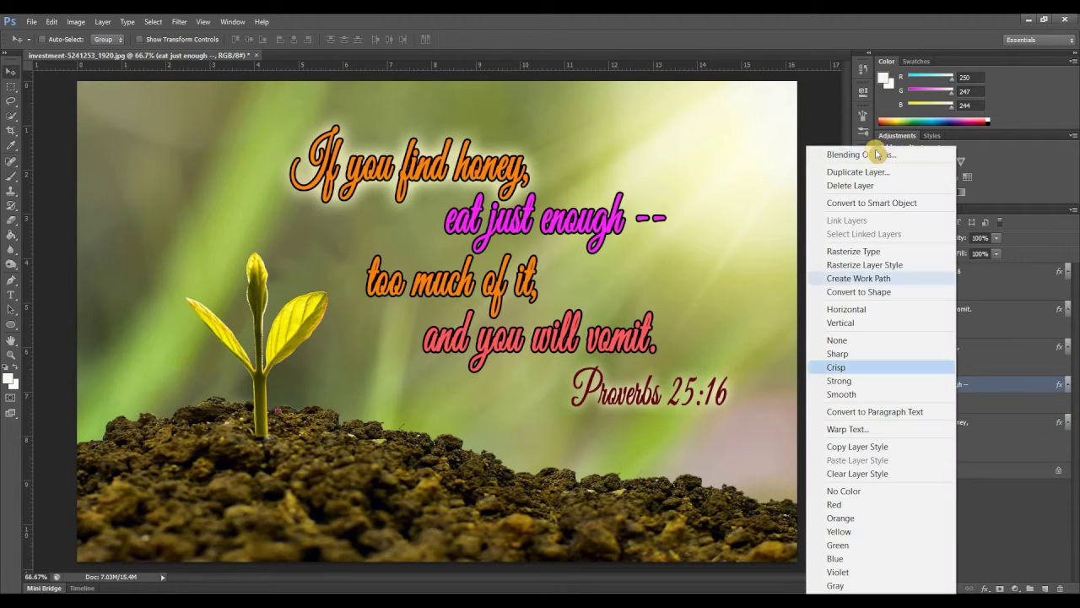
pyautogui.click(956, 408)
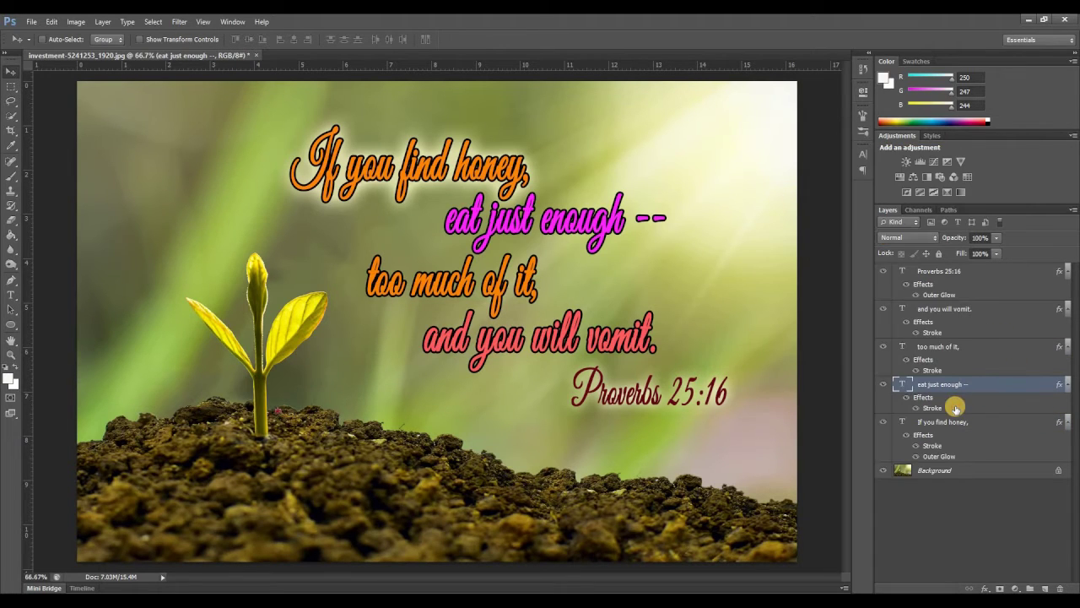
pyautogui.doubleClick(955, 409)
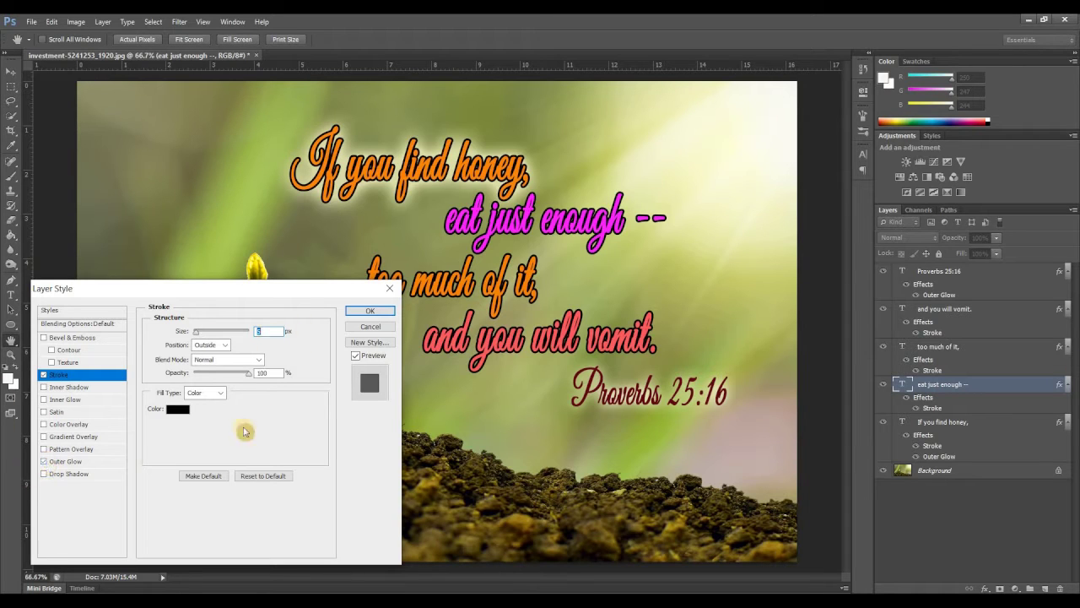
pyautogui.click(74, 461)
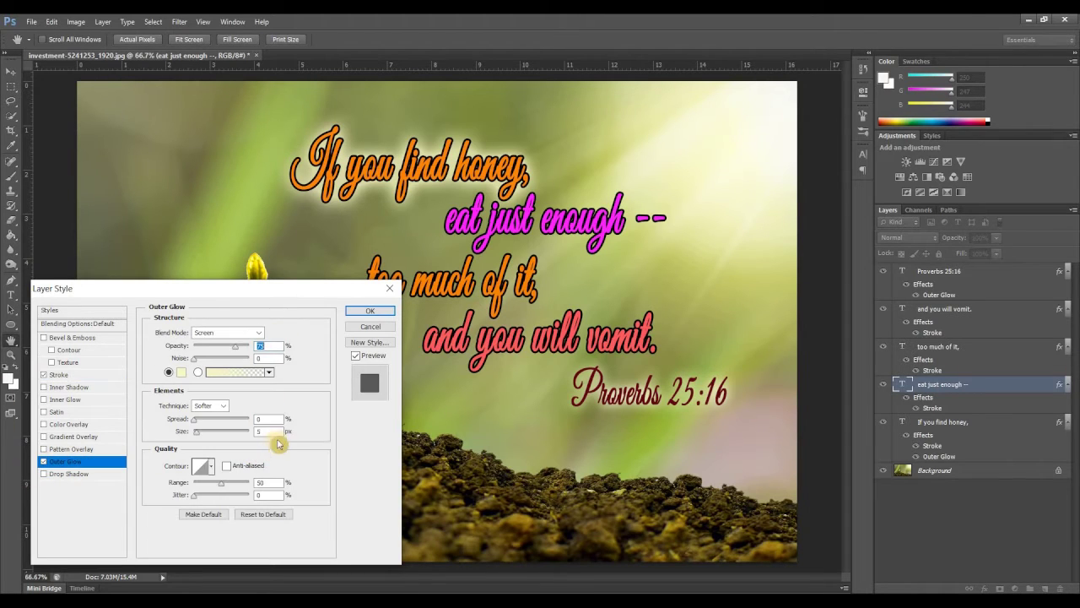
pyautogui.click(226, 333)
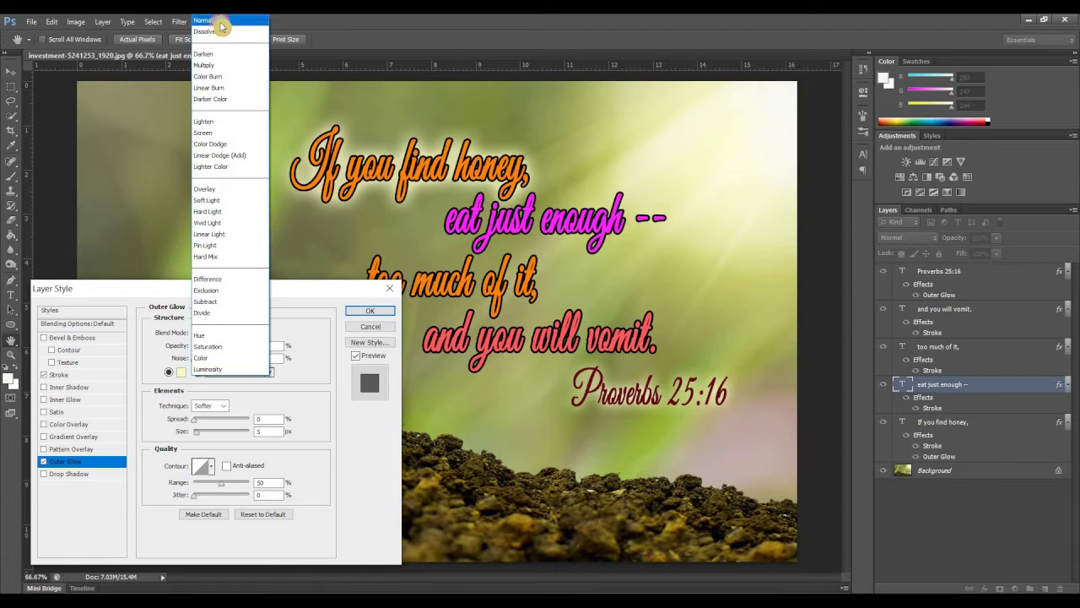
pyautogui.click(221, 19)
pyautogui.doubleClick(265, 431)
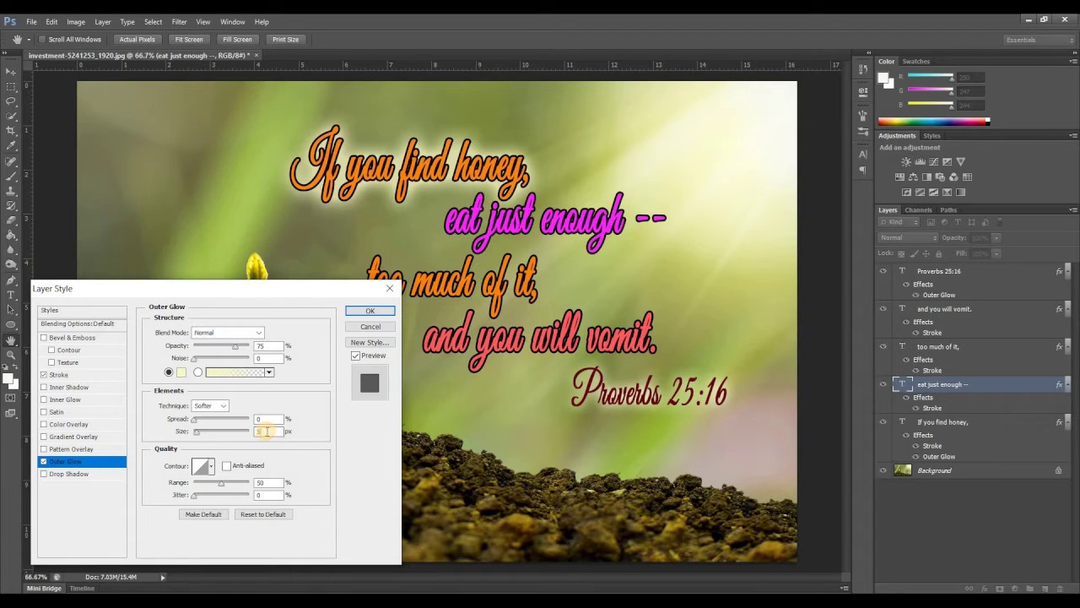
pyautogui.write('55')
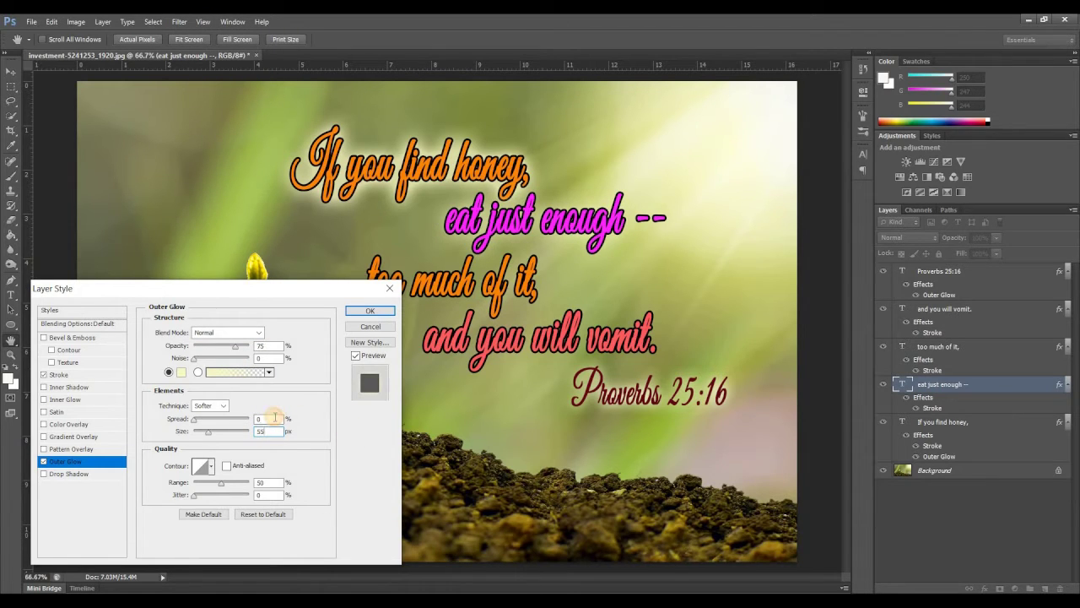
pyautogui.write('5')
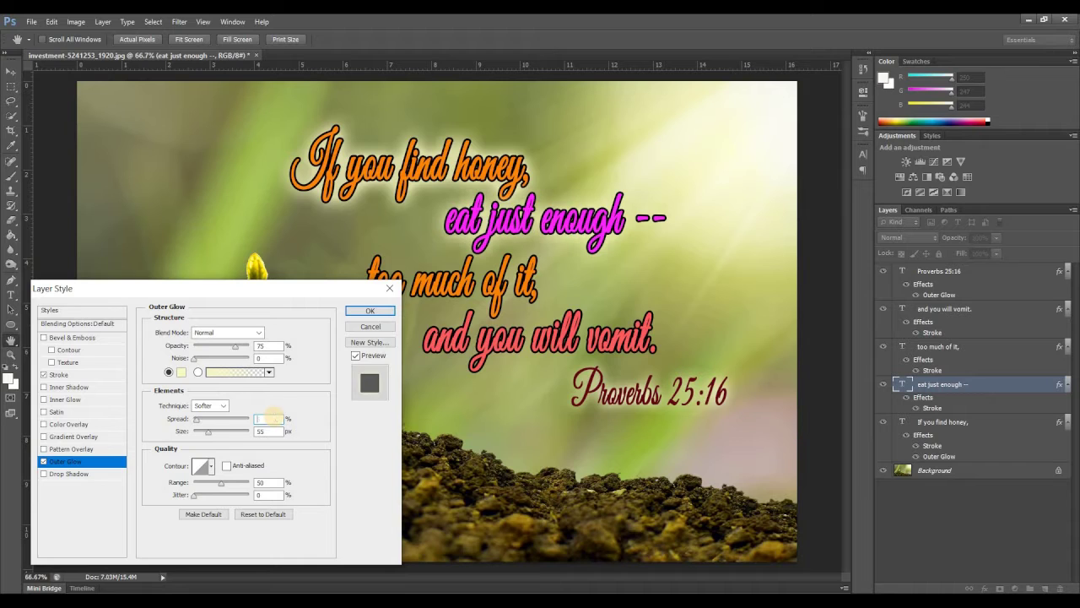
pyautogui.write('35')
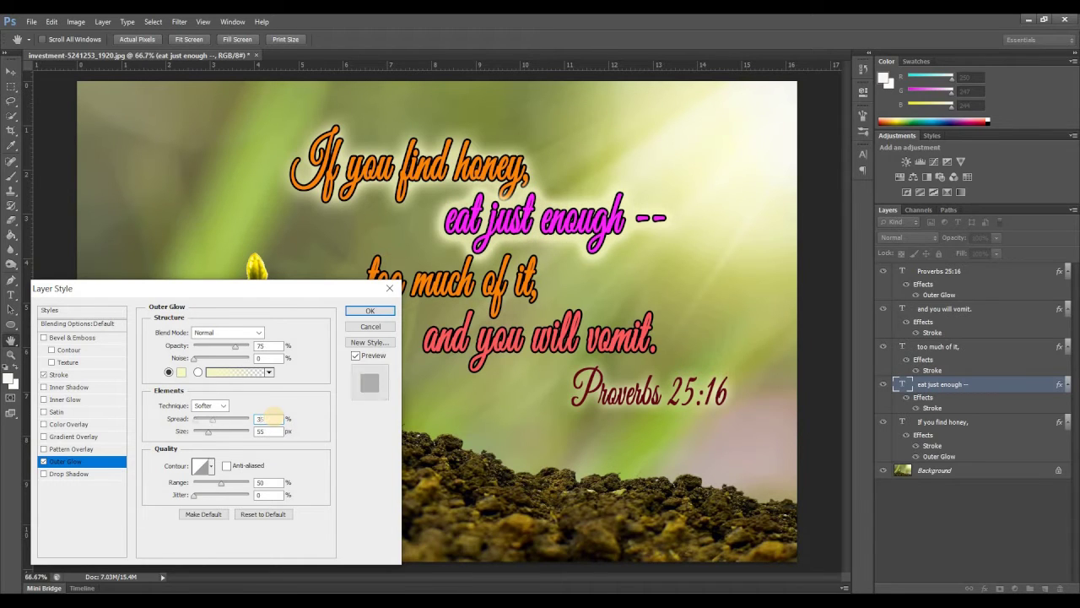
pyautogui.press('Return')
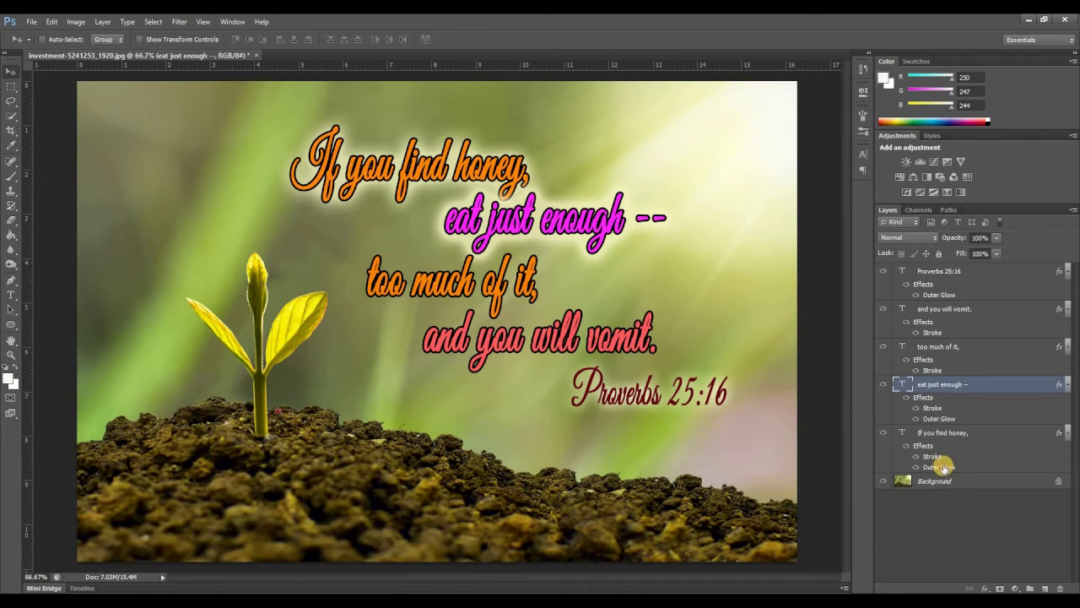
# Step: Compare against the first line's glow settings, then reconfirm the 'eat just enough --' glow
pyautogui.click(941, 466)
pyautogui.doubleClick(943, 467)
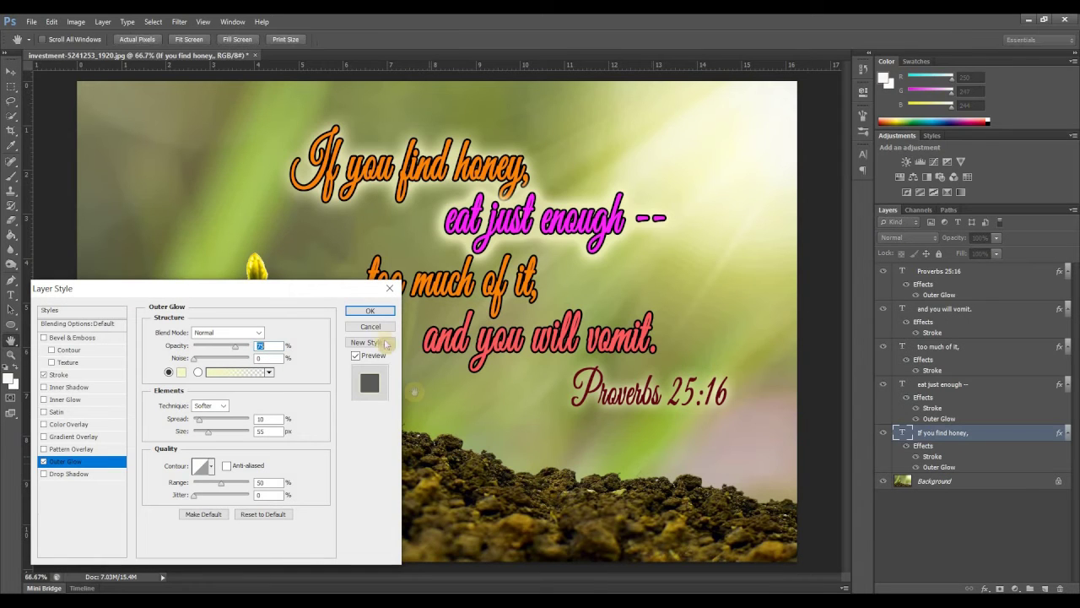
pyautogui.click(368, 312)
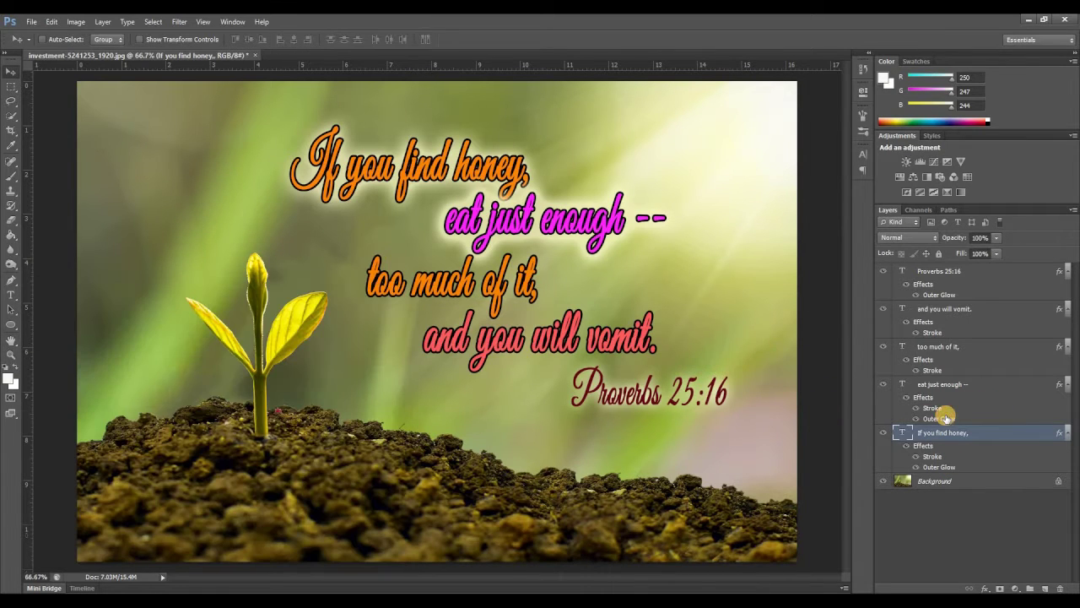
pyautogui.click(943, 417)
pyautogui.doubleClick(945, 418)
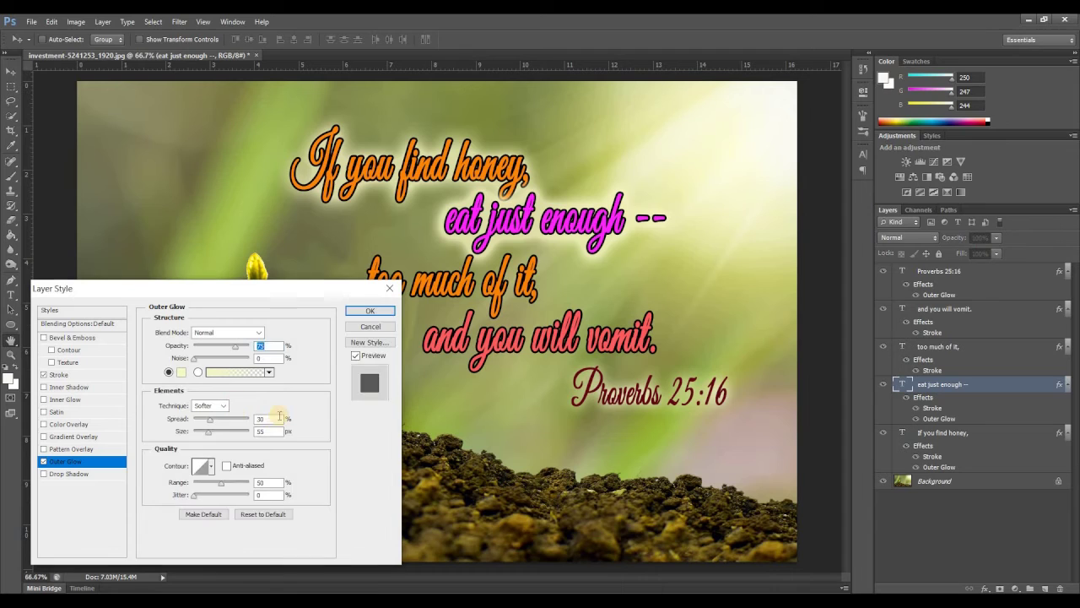
pyautogui.press('Return')
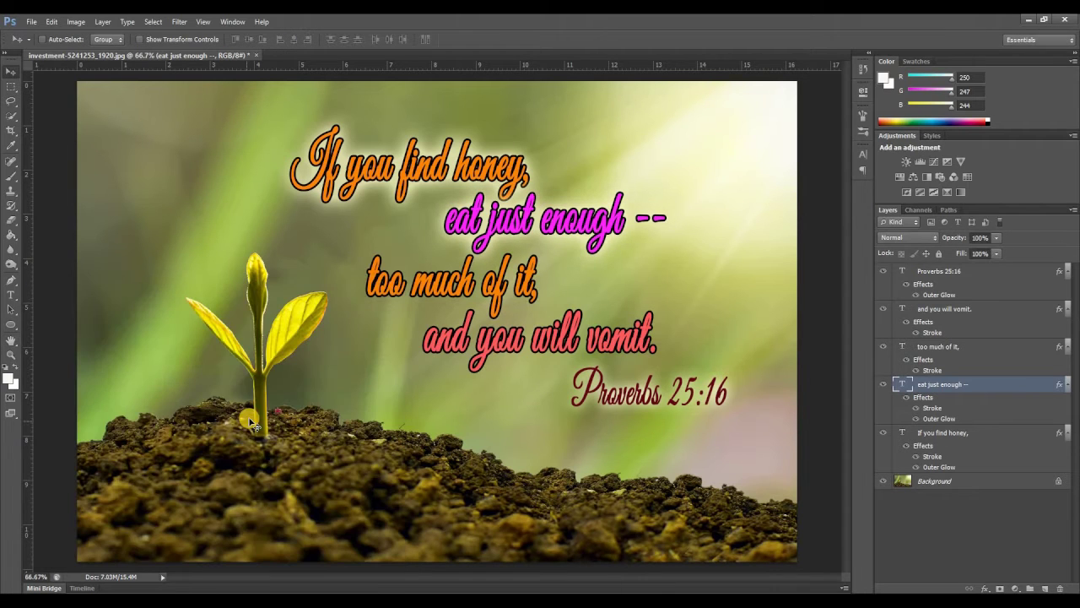
# Step: Add a Normal-mode outer glow, spread 10 and size 55, to 'too much of it,'
pyautogui.click(953, 345)
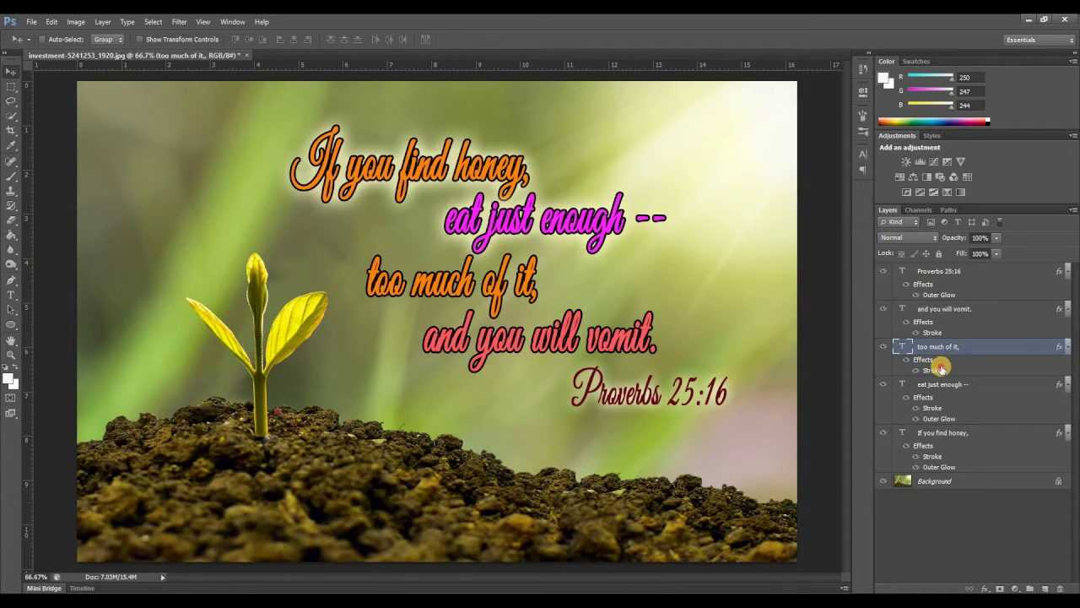
pyautogui.doubleClick(939, 369)
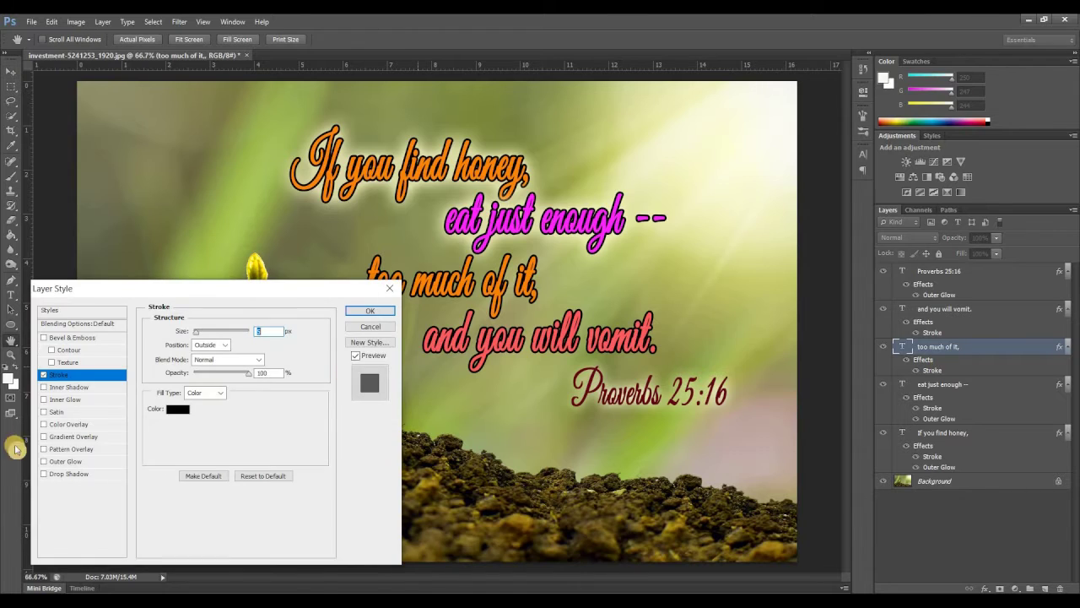
pyautogui.click(99, 461)
pyautogui.click(226, 332)
pyautogui.click(225, 21)
pyautogui.click(254, 421)
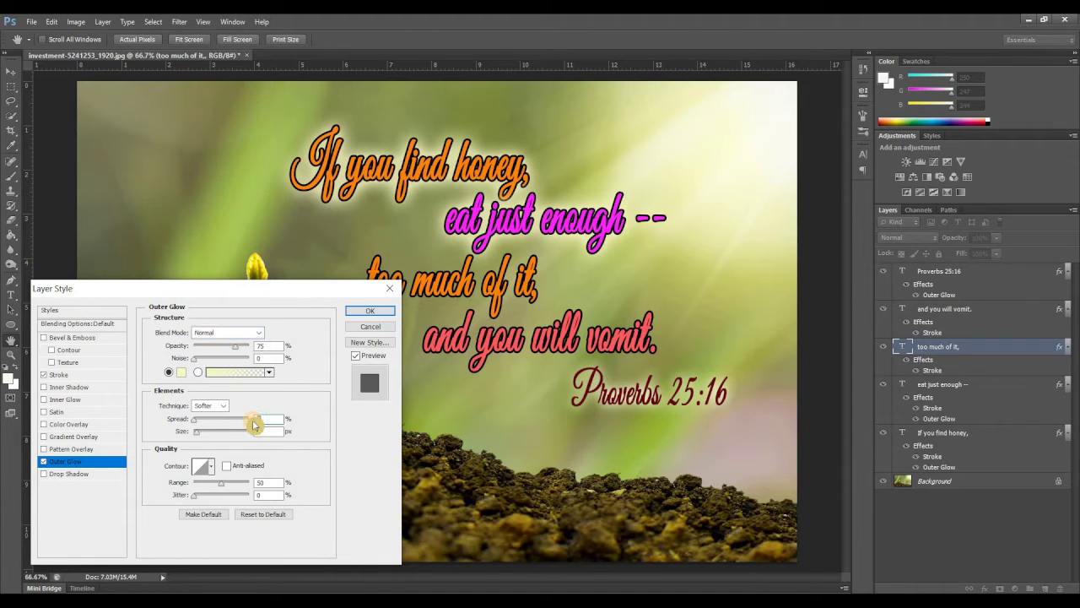
pyautogui.write('10')
pyautogui.click(269, 430)
pyautogui.press('Return')
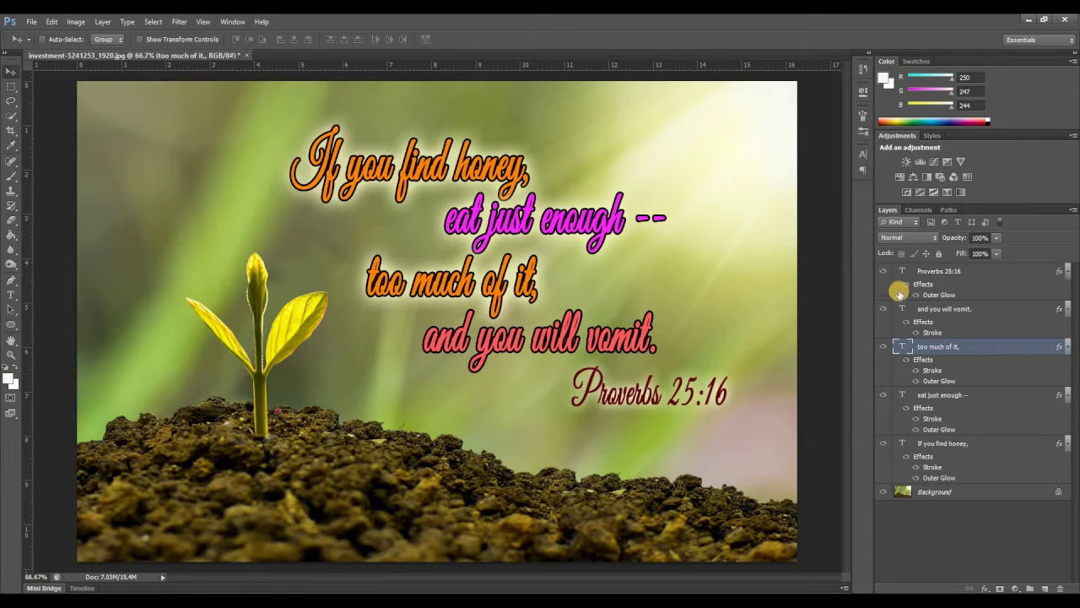
# Step: Add the same Normal-mode outer glow to 'and you will vomit.'
pyautogui.doubleClick(922, 311)
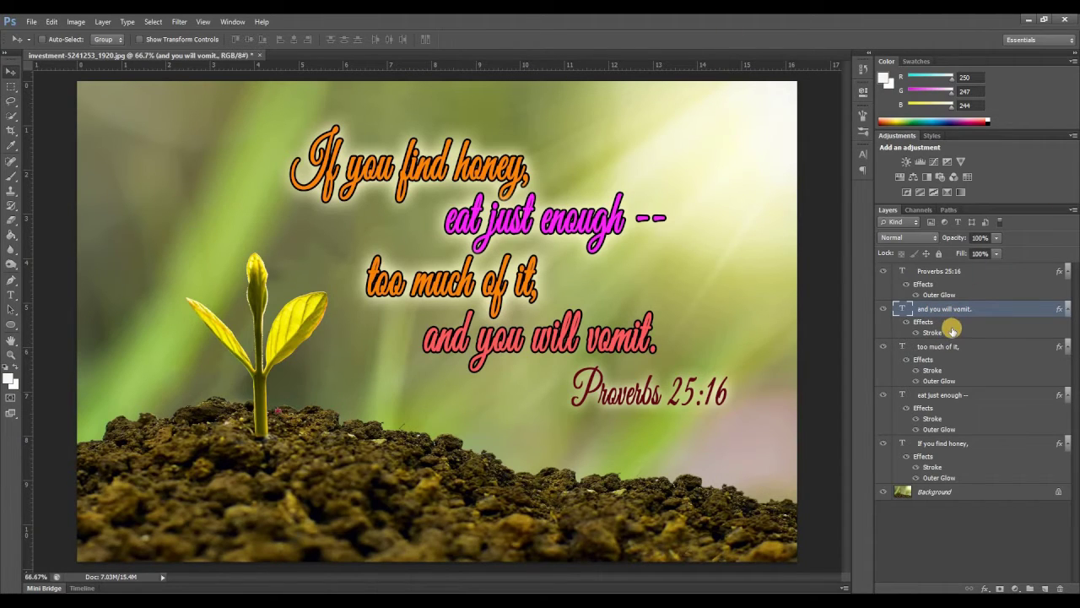
pyautogui.doubleClick(934, 332)
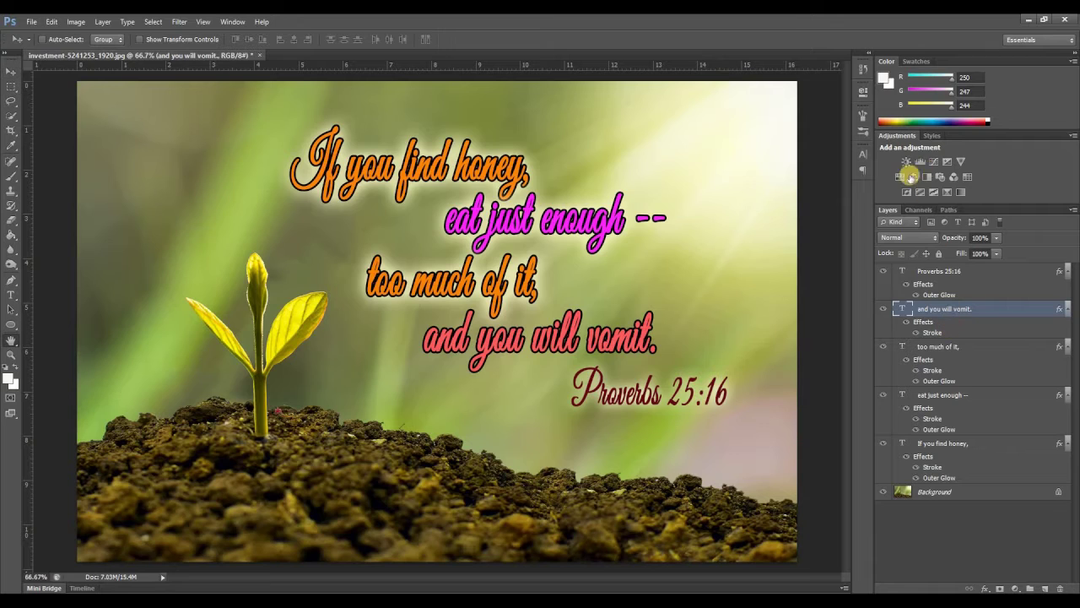
pyautogui.click(64, 462)
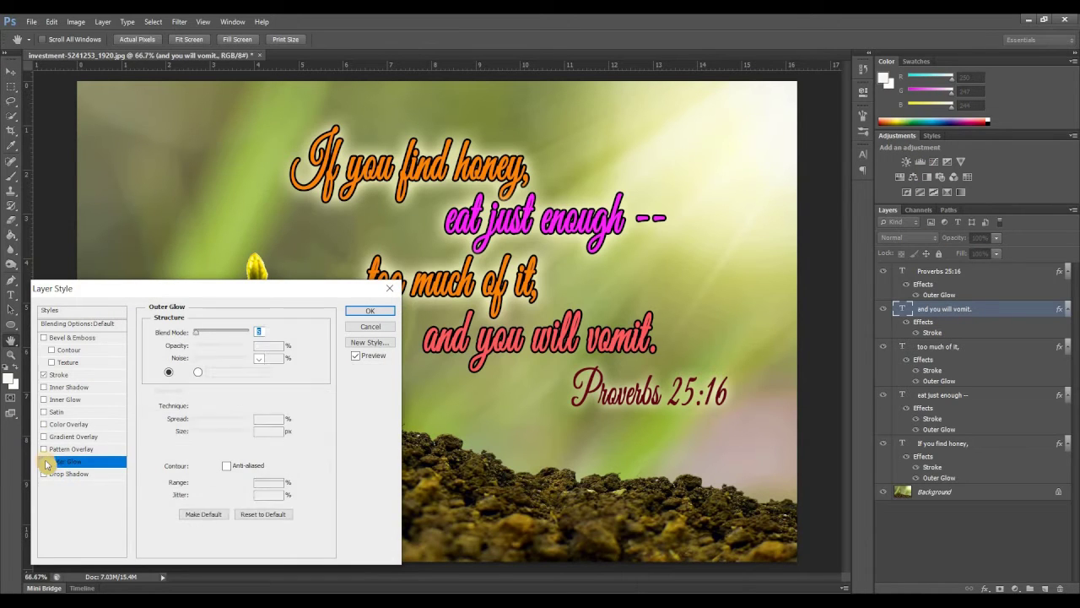
pyautogui.click(228, 333)
pyautogui.click(244, 19)
pyautogui.doubleClick(269, 418)
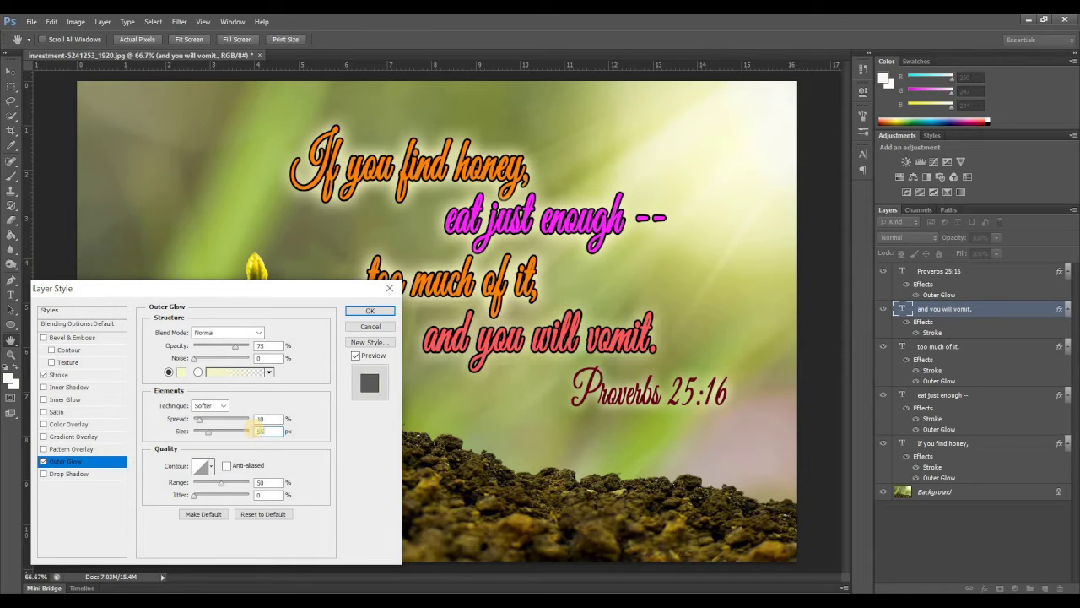
pyautogui.press('Return')
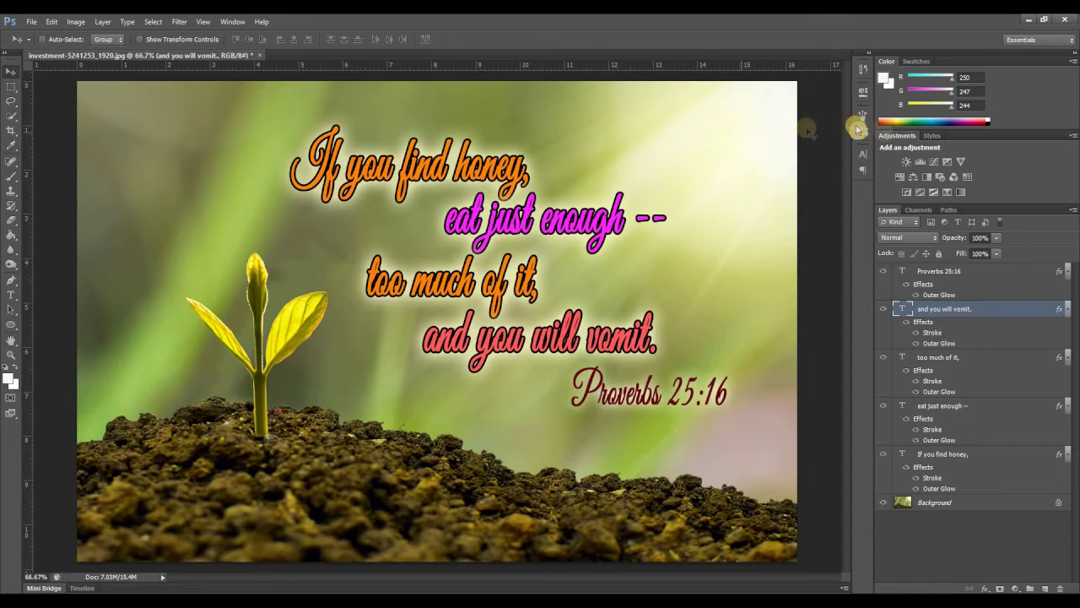
# Step: Duplicate the Background layer into a Background copy layer
pyautogui.click(964, 501)
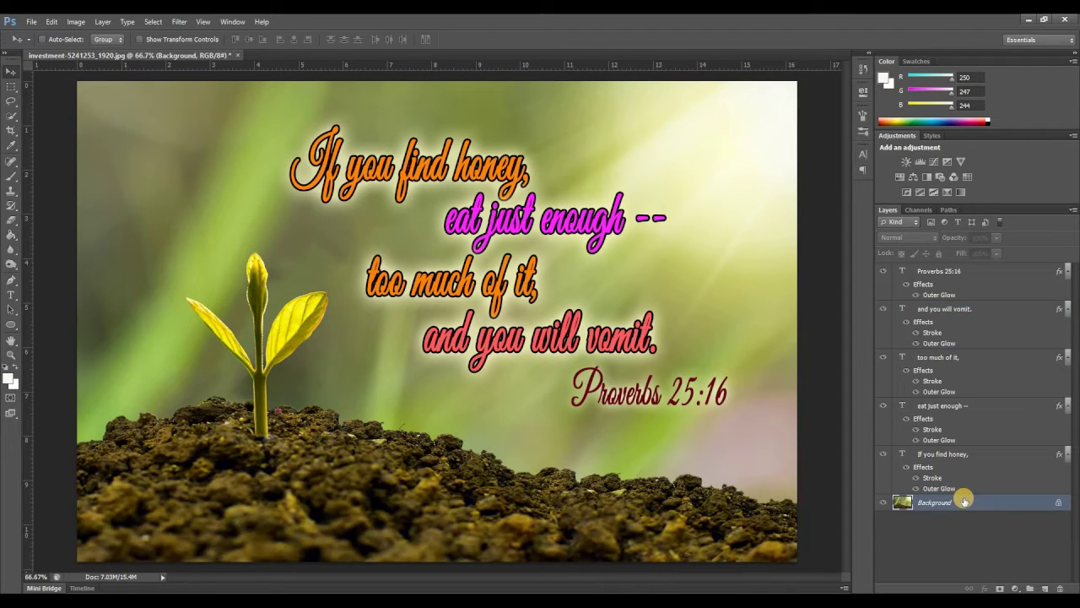
pyautogui.rightClick(964, 494)
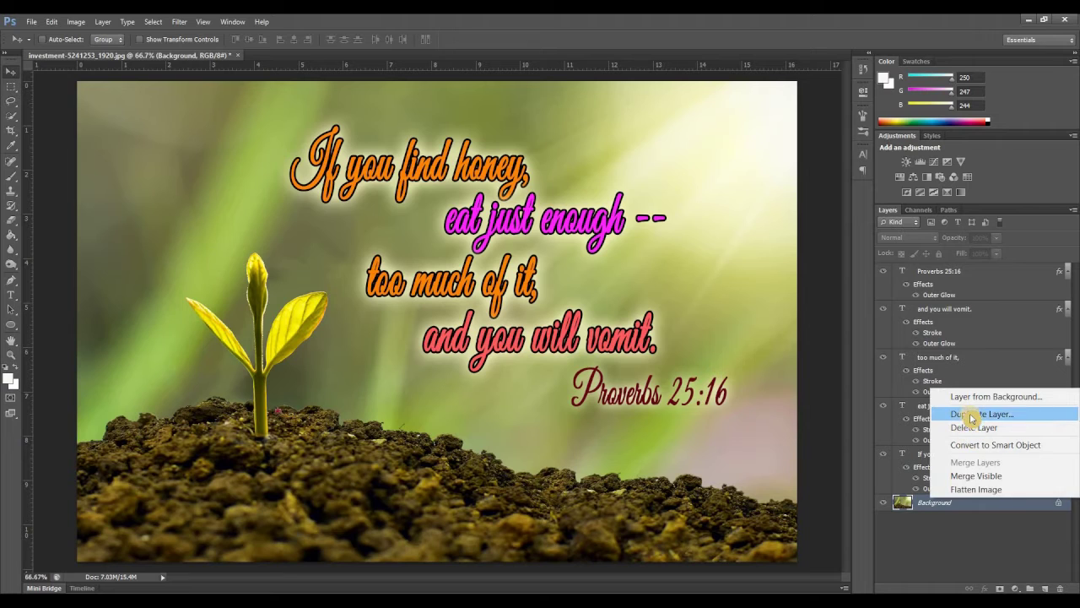
pyautogui.click(972, 414)
pyautogui.click(637, 199)
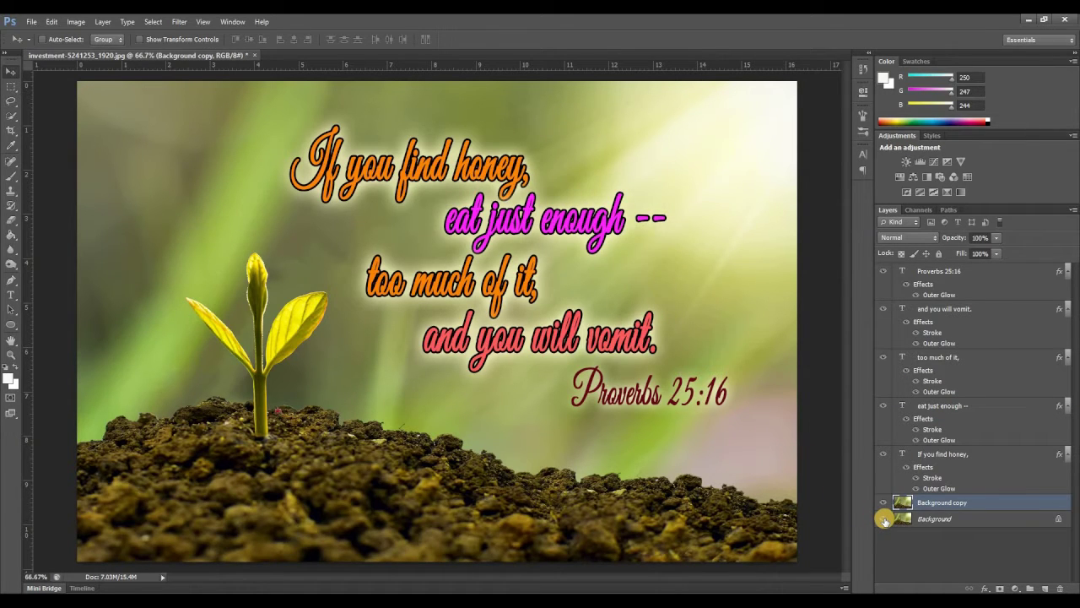
# Step: Hide the original Background, leaving Background copy visible and selected
pyautogui.click(882, 502)
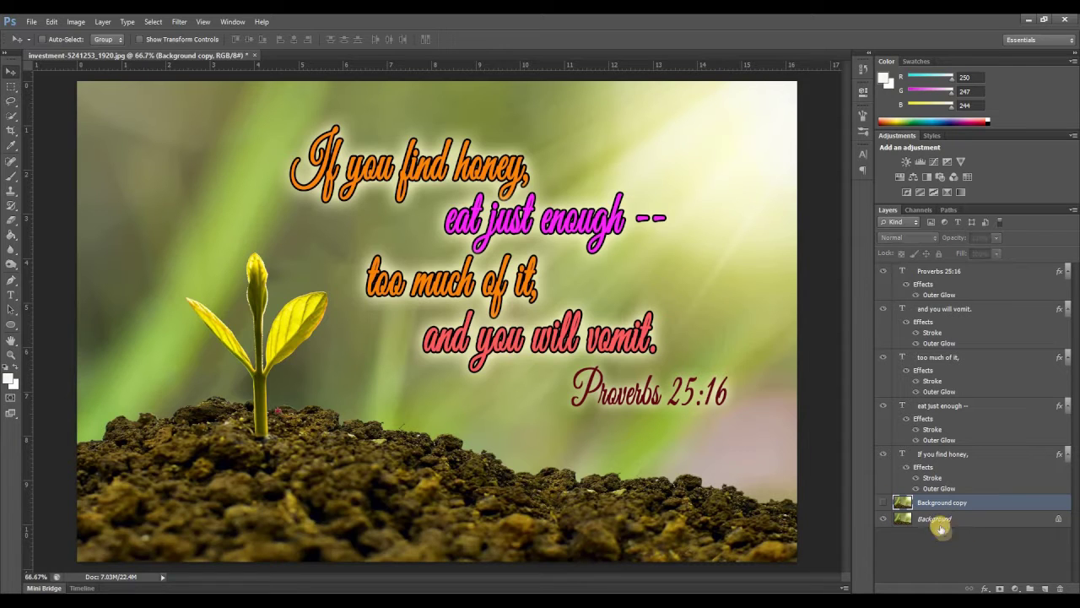
pyautogui.doubleClick(941, 518)
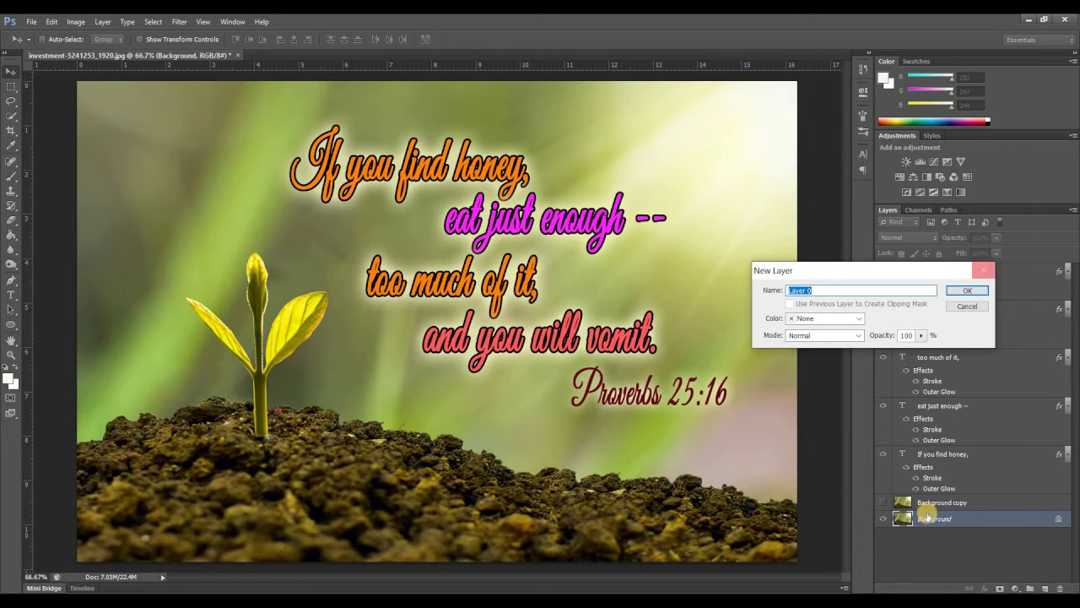
pyautogui.click(985, 265)
pyautogui.rightClick(929, 523)
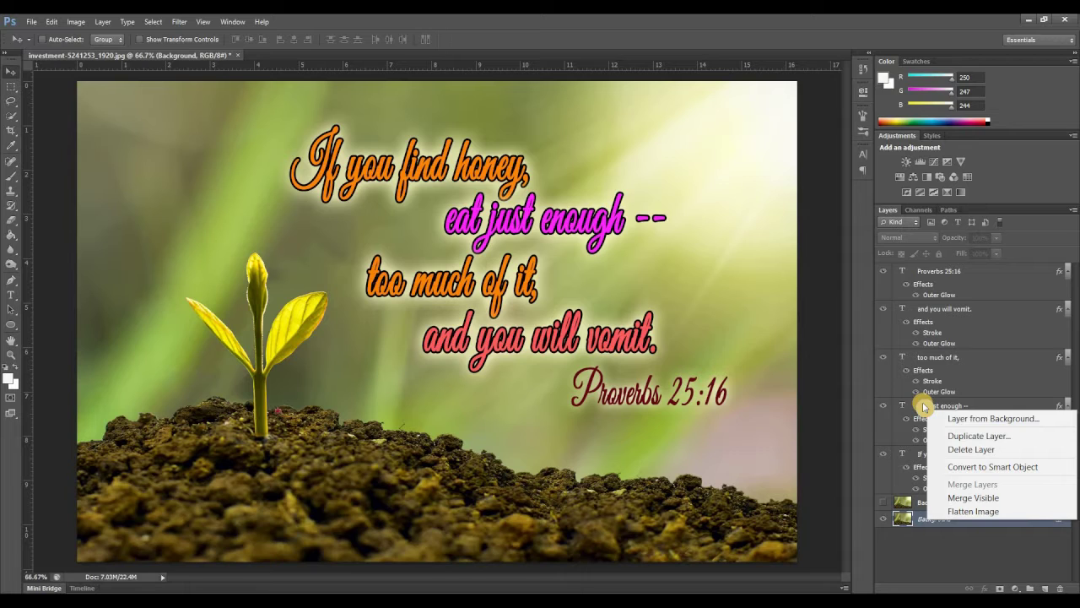
pyautogui.click(883, 502)
pyautogui.click(946, 502)
pyautogui.rightClick(933, 504)
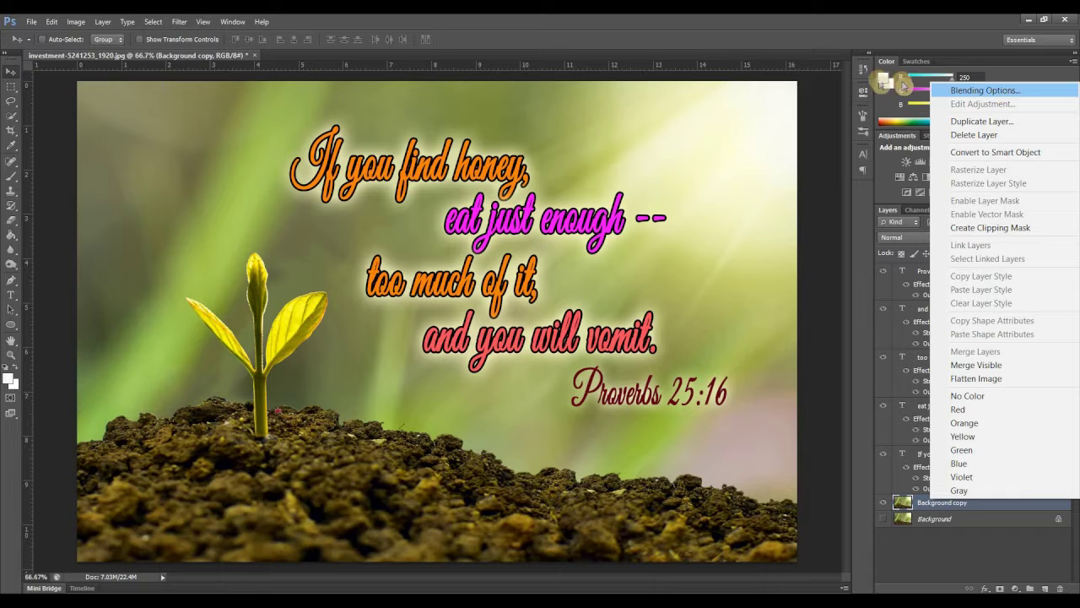
pyautogui.click(74, 26)
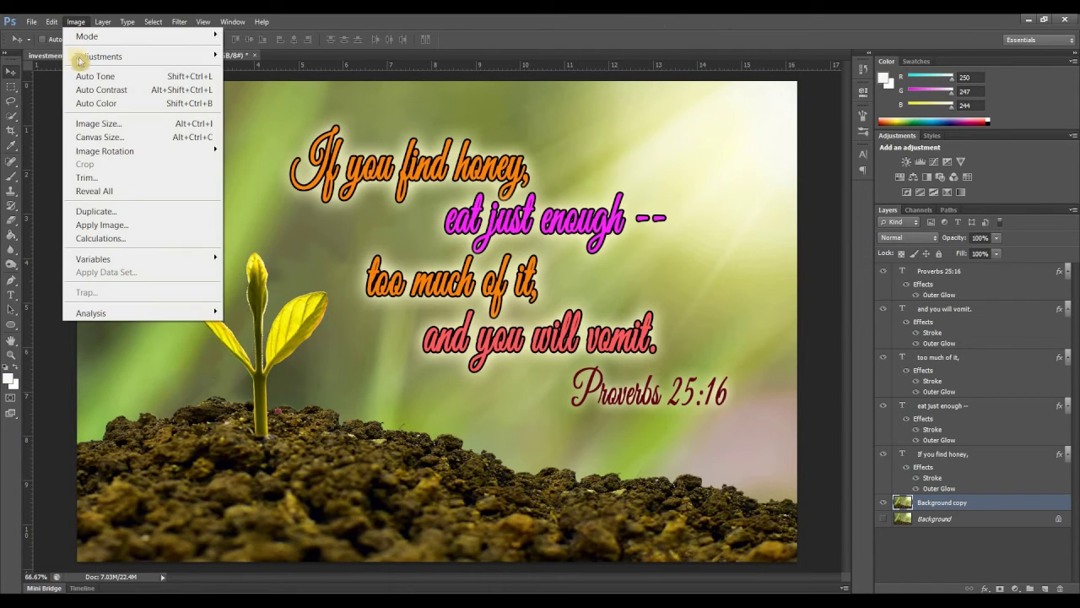
pyautogui.moveTo(99, 56)
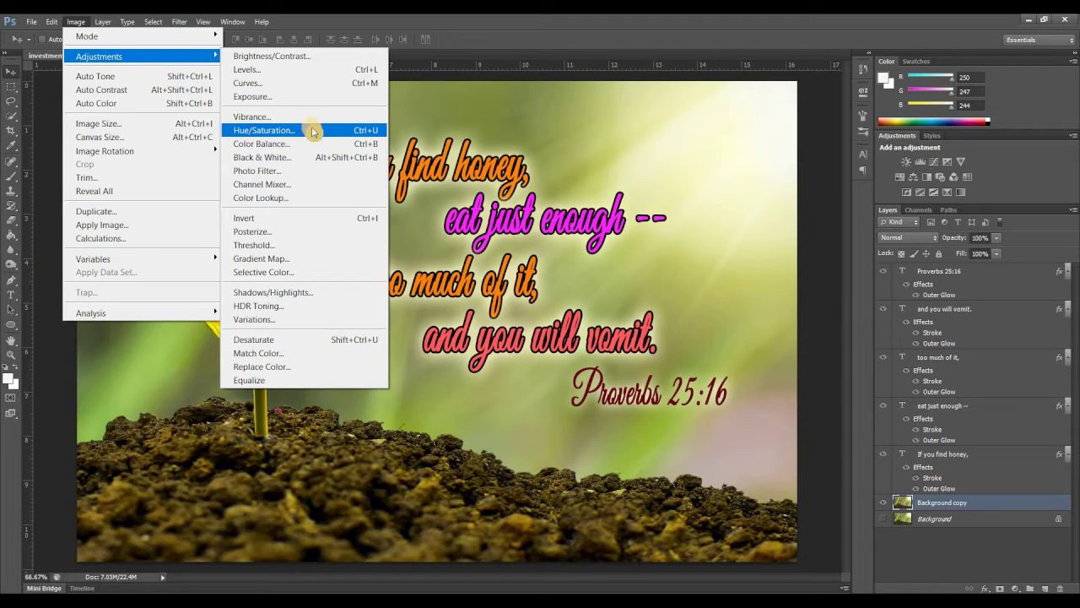
# Step: Set Background copy's Hue to +63 and Saturation to -14, with slightly lower Lightness
pyautogui.click(261, 132)
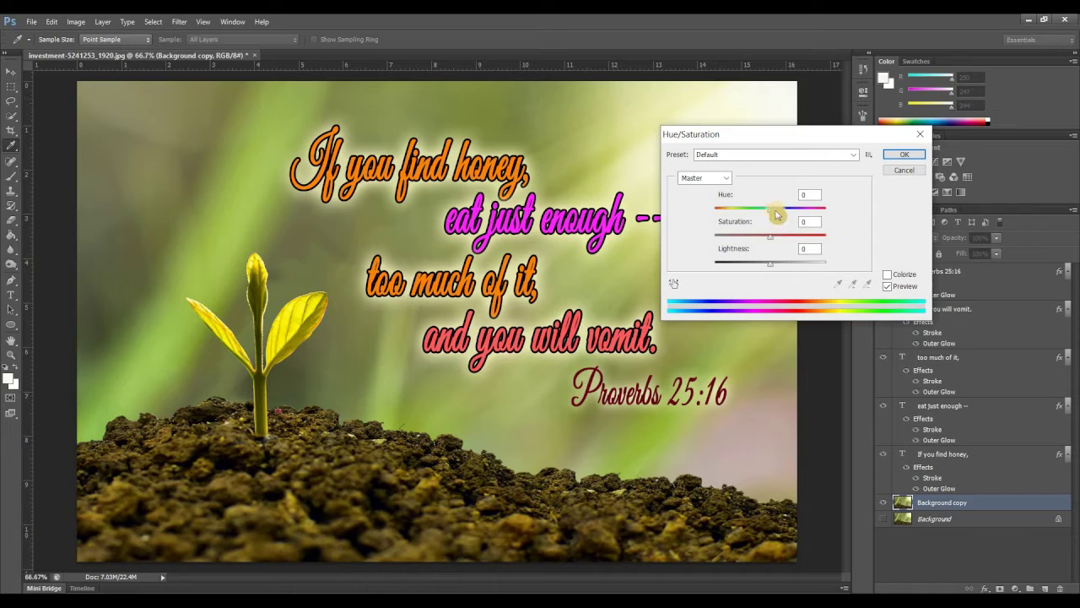
pyautogui.moveTo(777, 216); pyautogui.dragTo(802, 215)
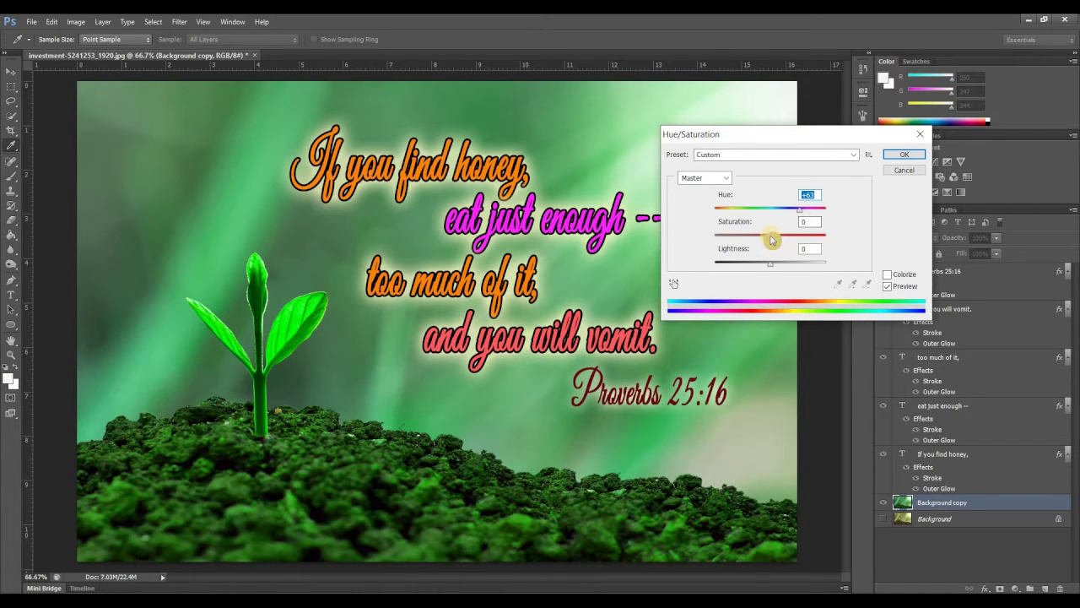
pyautogui.moveTo(771, 263)
pyautogui.mouseDown()
pyautogui.moveTo(758, 268)
pyautogui.moveTo(770, 270)
pyautogui.mouseUp()
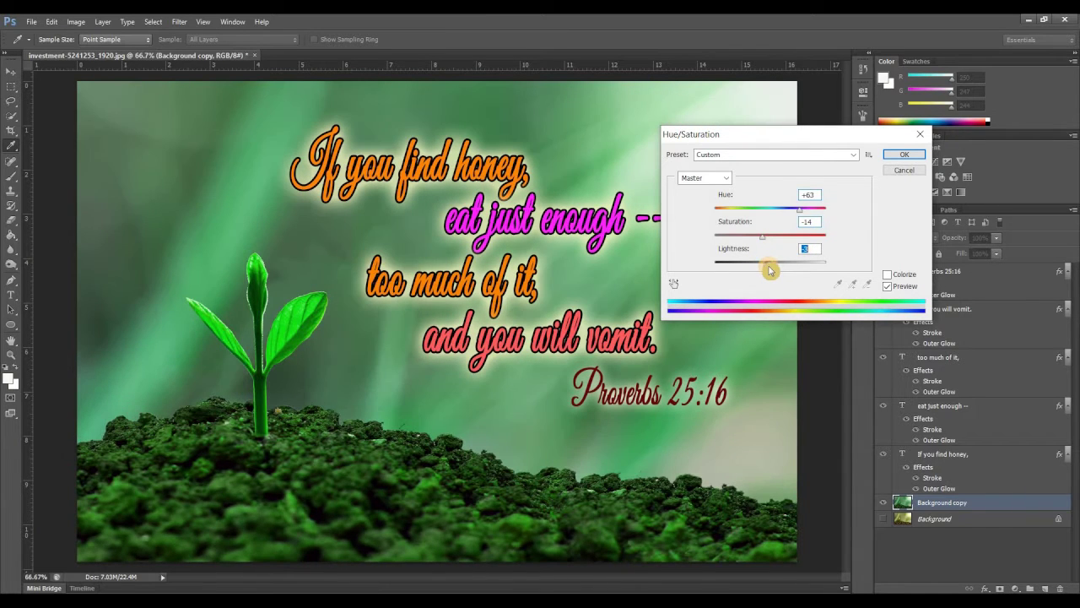
pyautogui.click(894, 156)
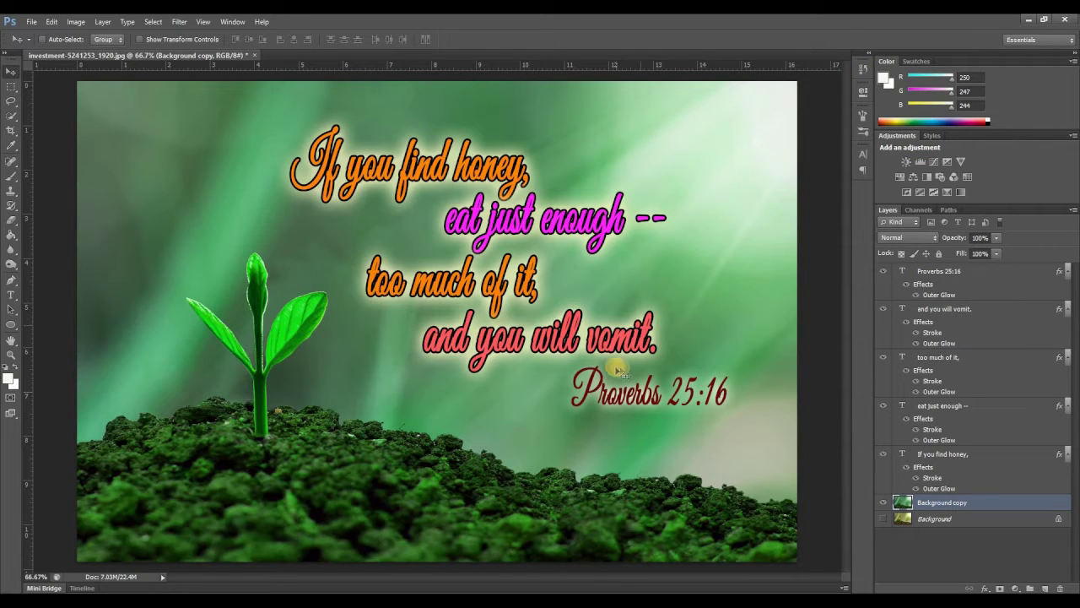
pyautogui.click(885, 518)
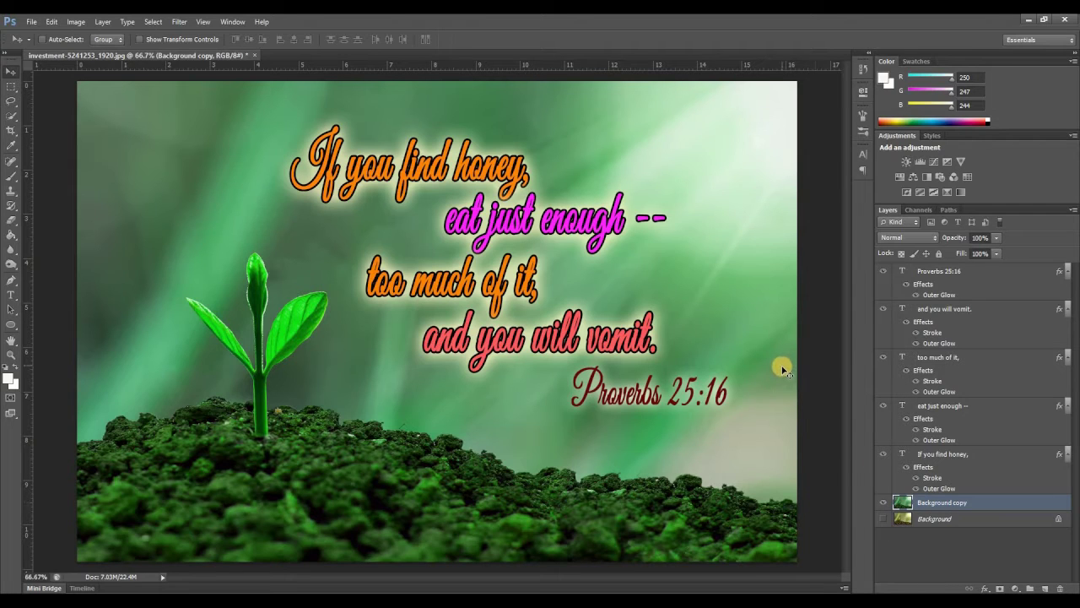
# Step: Duplicate the original Background as Background copy 2 and make it visible
pyautogui.click(883, 518)
pyautogui.click(884, 518)
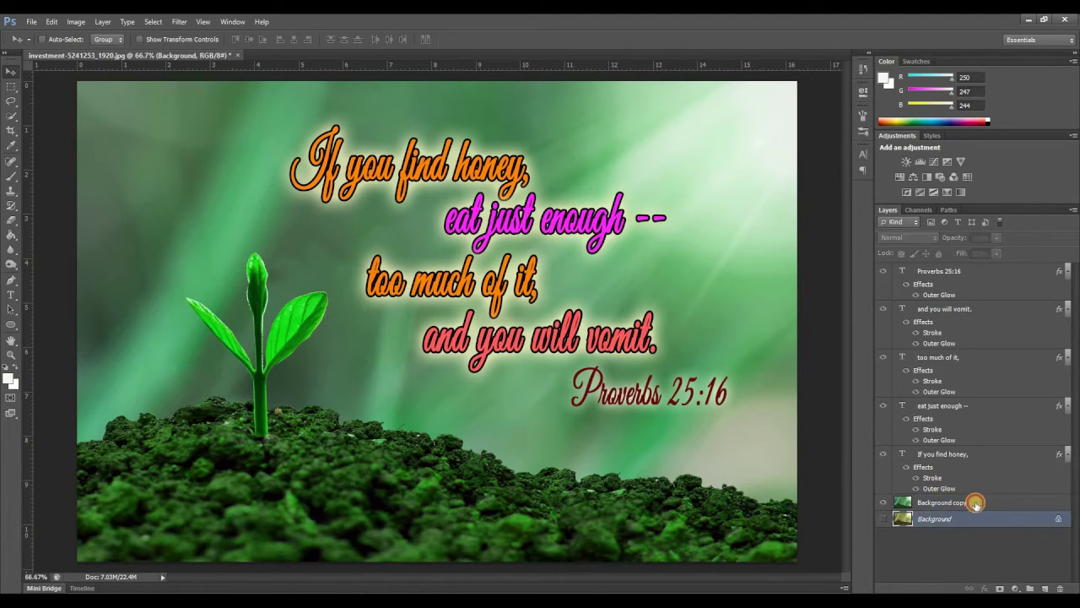
pyautogui.click(967, 516)
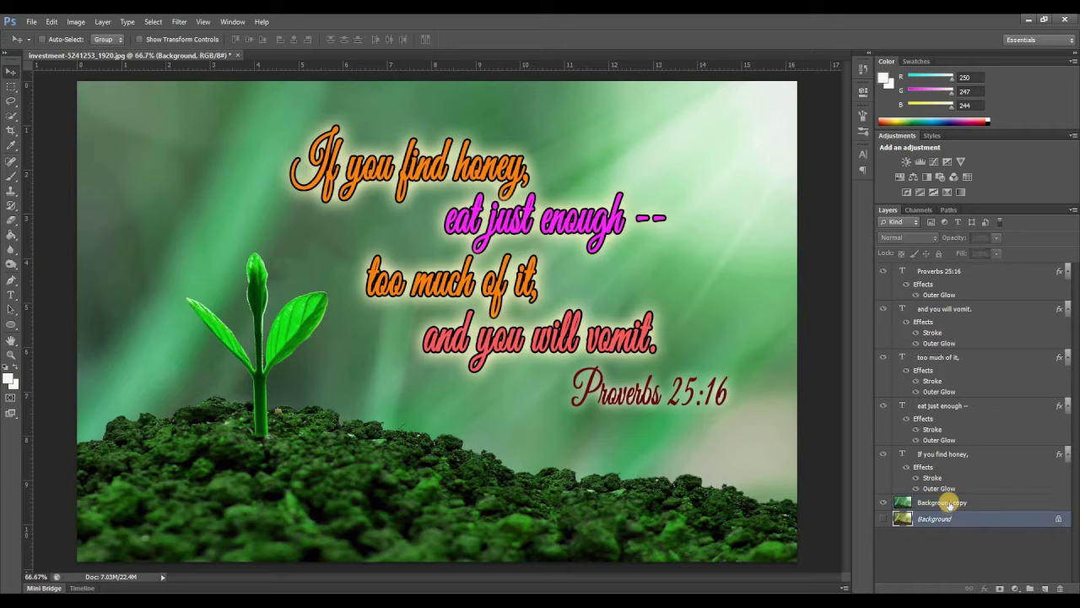
pyautogui.click(947, 502)
pyautogui.click(955, 520)
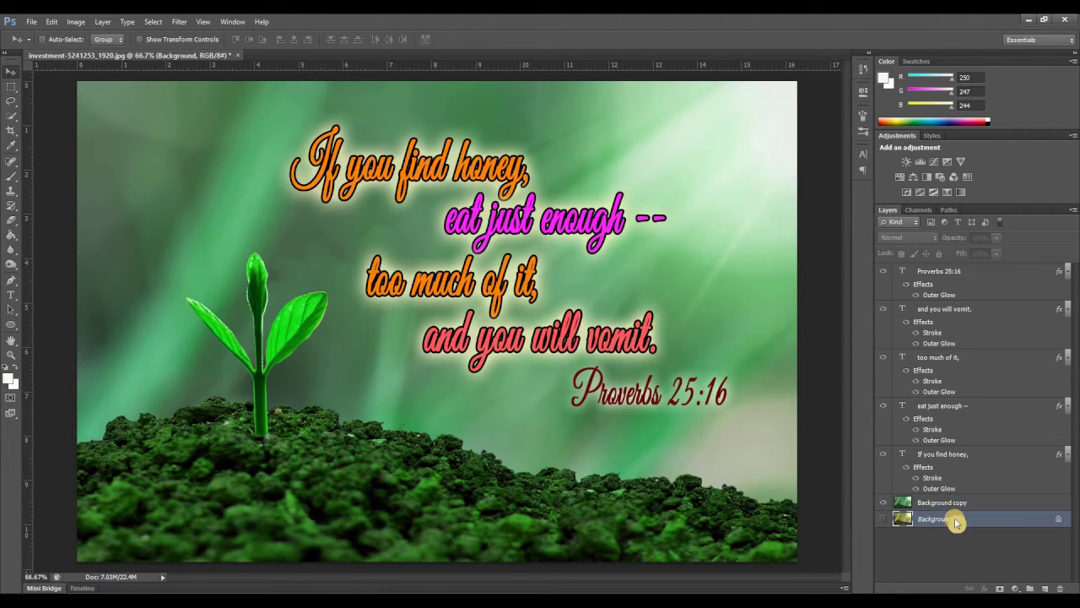
pyautogui.rightClick(956, 520)
pyautogui.click(954, 432)
pyautogui.click(641, 200)
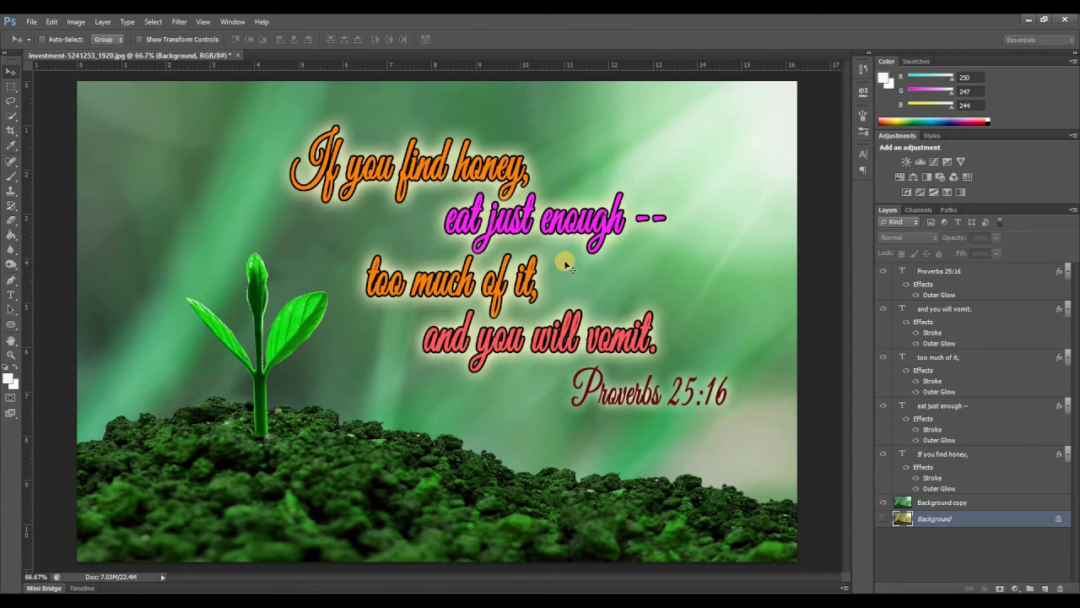
pyautogui.click(945, 517)
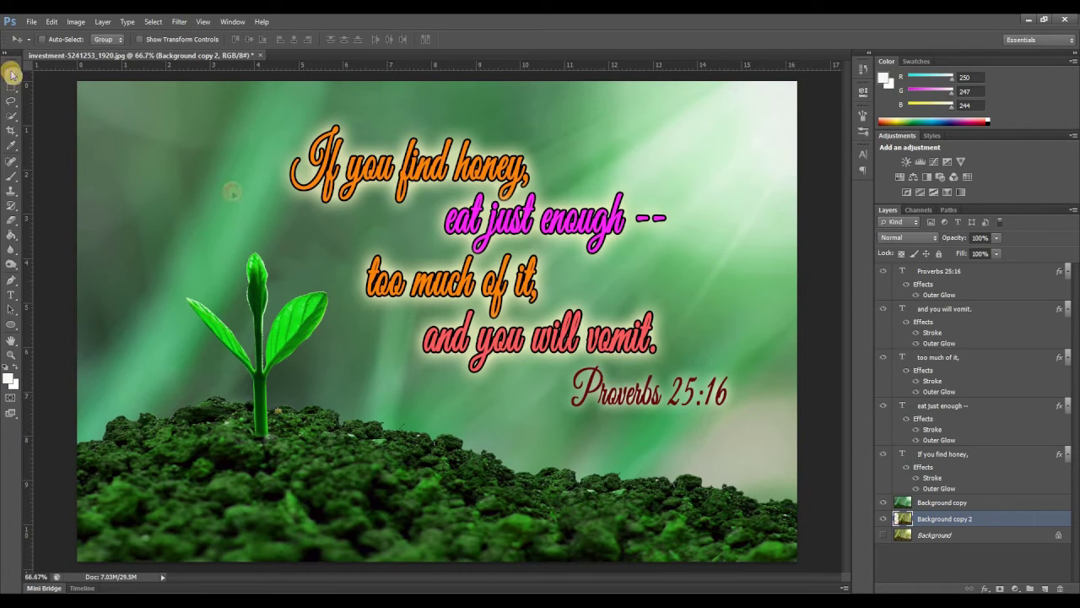
# Step: Stack Background copy 2 above Background copy and position it over most of the canvas
pyautogui.moveTo(985, 504); pyautogui.dragTo(964, 500)
pyautogui.moveTo(454, 365); pyautogui.dragTo(458, 345)
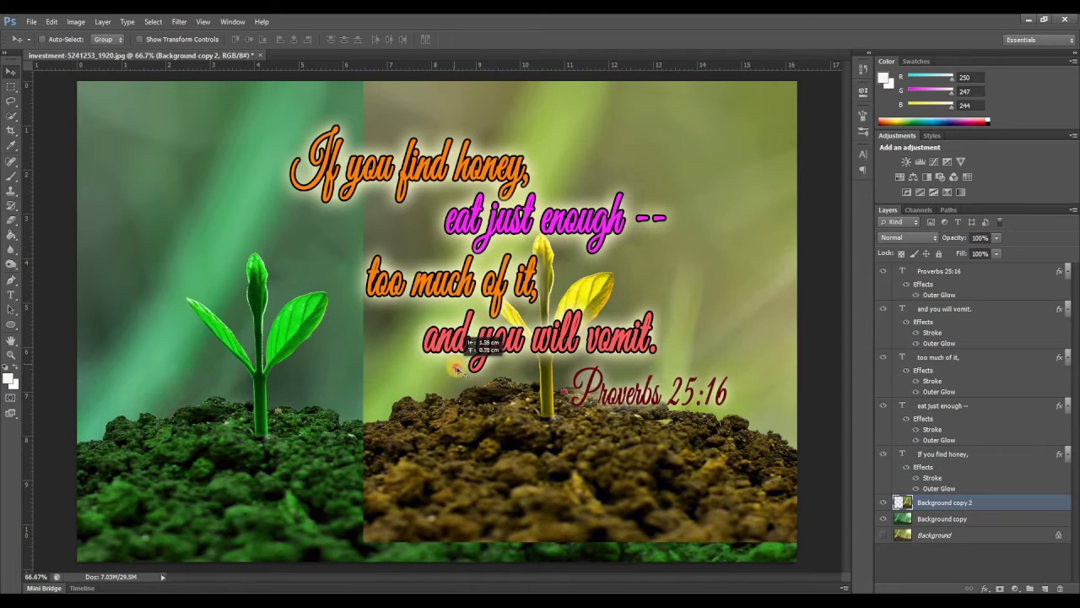
pyautogui.moveTo(717, 326); pyautogui.dragTo(714, 340)
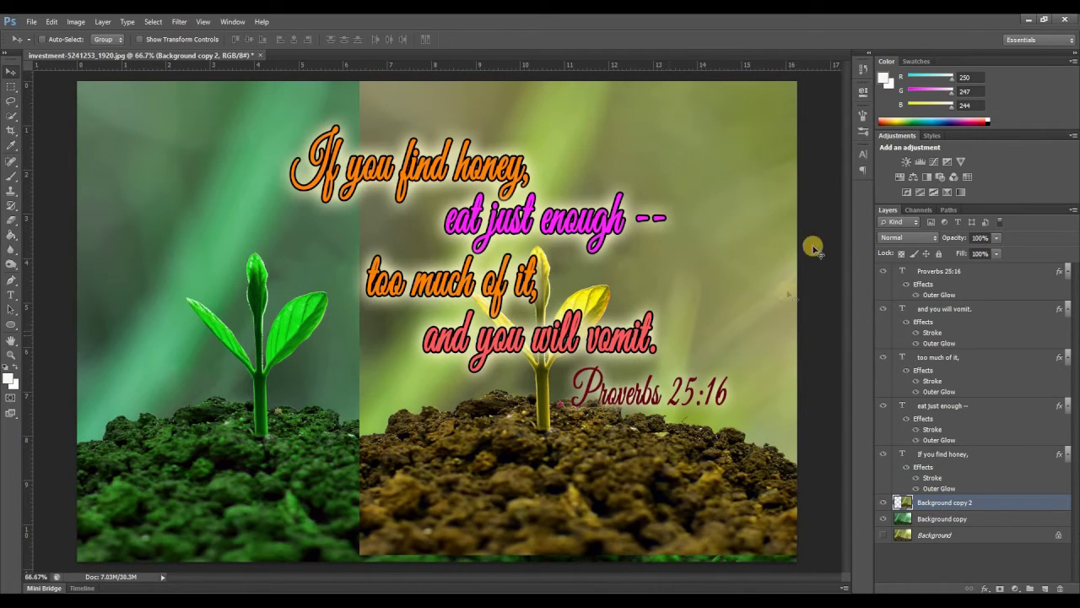
pyautogui.moveTo(564, 236); pyautogui.dragTo(461, 237)
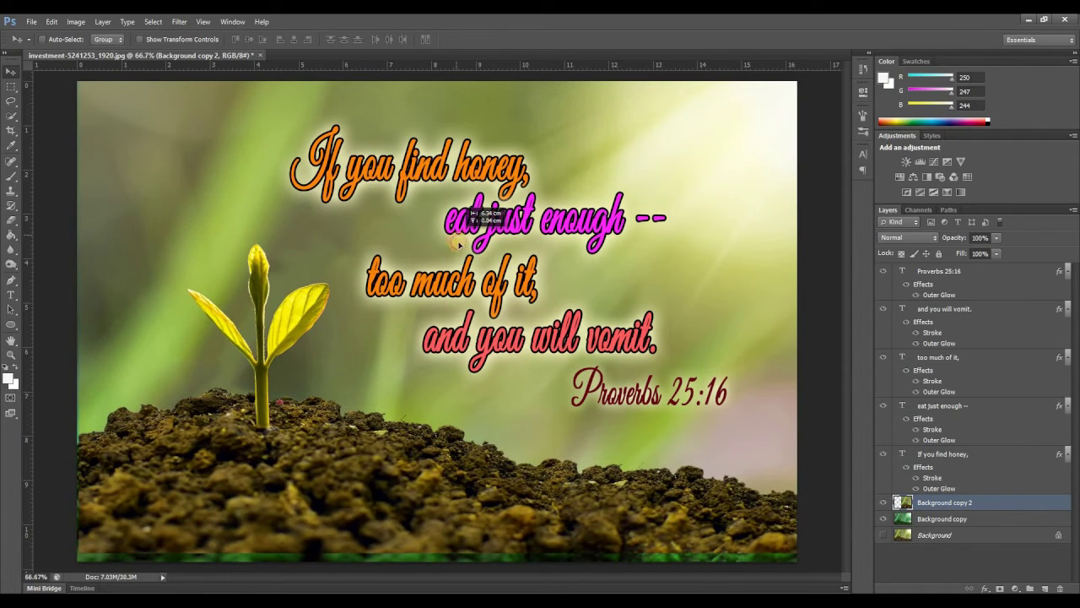
pyautogui.moveTo(461, 236); pyautogui.dragTo(467, 238)
pyautogui.moveTo(593, 495); pyautogui.dragTo(612, 502)
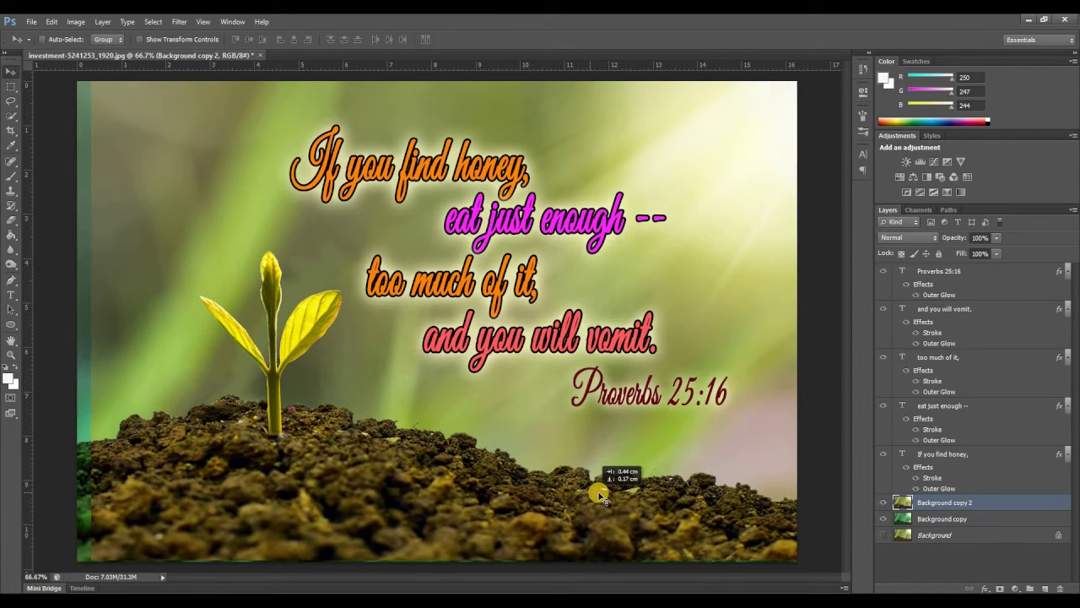
pyautogui.click(11, 101)
# Step: Lasso the upper-left area of the yellow-seedling layer and delete it
pyautogui.moveTo(96, 250); pyautogui.dragTo(217, 239)
pyautogui.moveTo(328, 260); pyautogui.dragTo(348, 381)
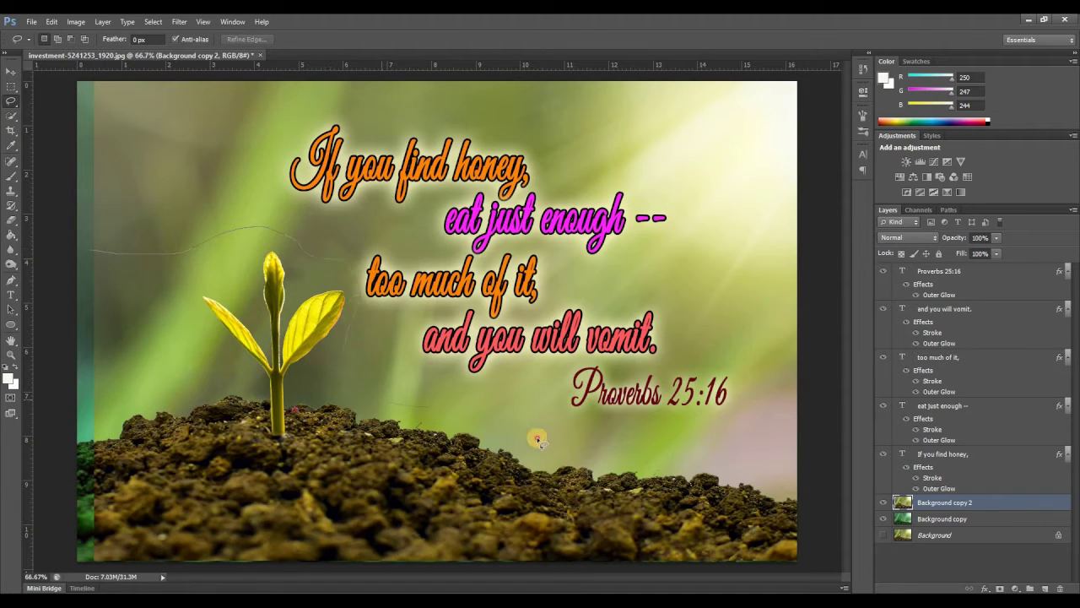
pyautogui.moveTo(814, 476)
pyautogui.mouseDown()
pyautogui.moveTo(817, 113)
pyautogui.moveTo(511, 70)
pyautogui.moveTo(75, 70)
pyautogui.moveTo(90, 252)
pyautogui.mouseUp()
pyautogui.moveTo(346, 293); pyautogui.dragTo(346, 293)
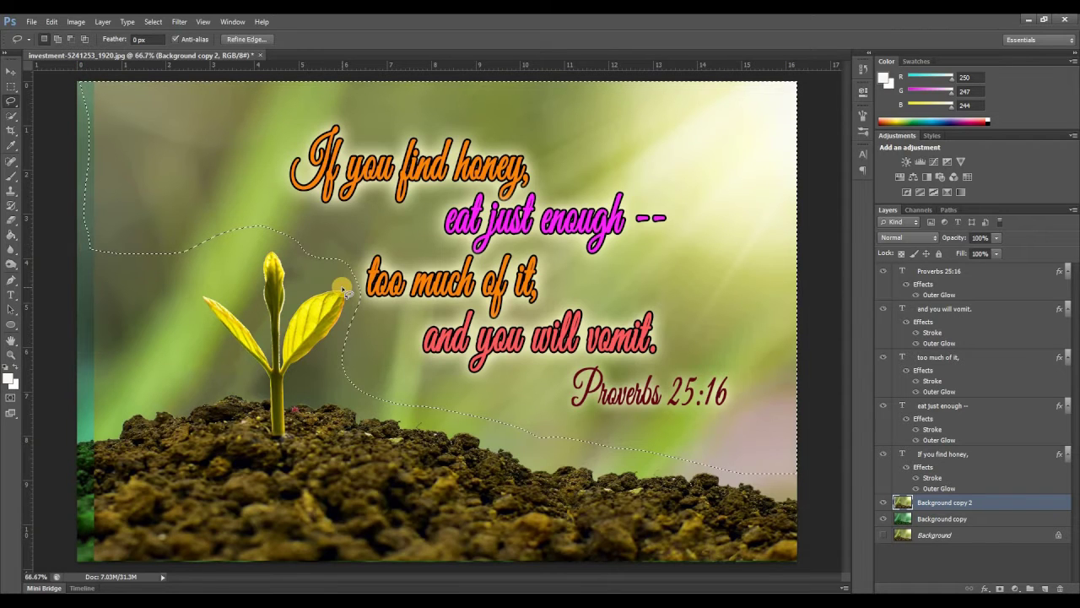
pyautogui.press('Delete')
pyautogui.hotkey('ctrl', 'd')
# Step: Shift the yellow-seedling layer right and erase its bottom edge along the ground
pyautogui.click(11, 71)
pyautogui.moveTo(199, 357); pyautogui.dragTo(524, 367)
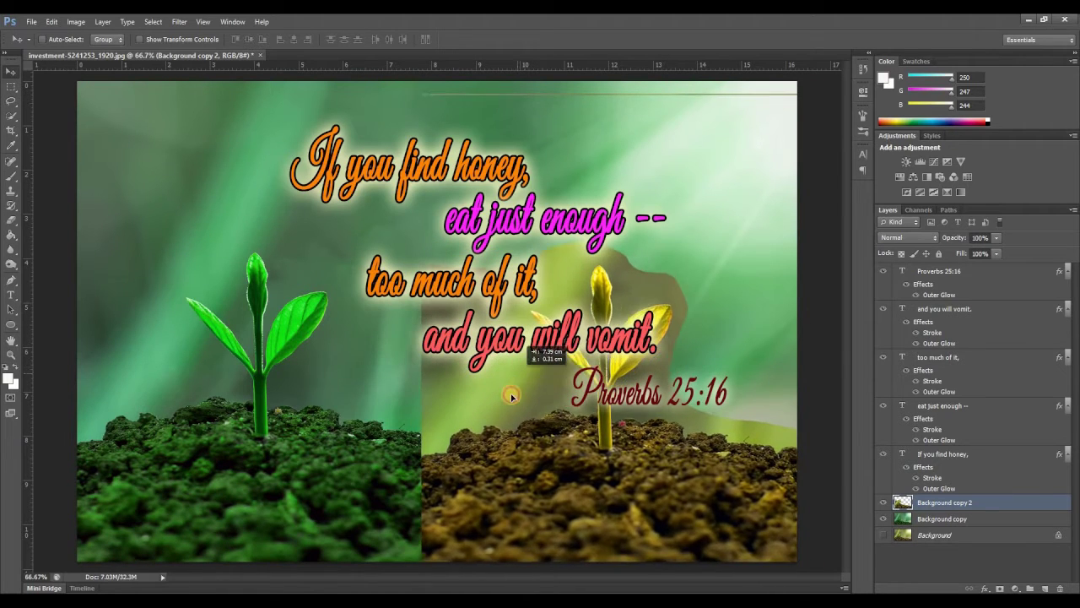
pyautogui.moveTo(524, 367); pyautogui.dragTo(459, 369)
pyautogui.click(11, 222)
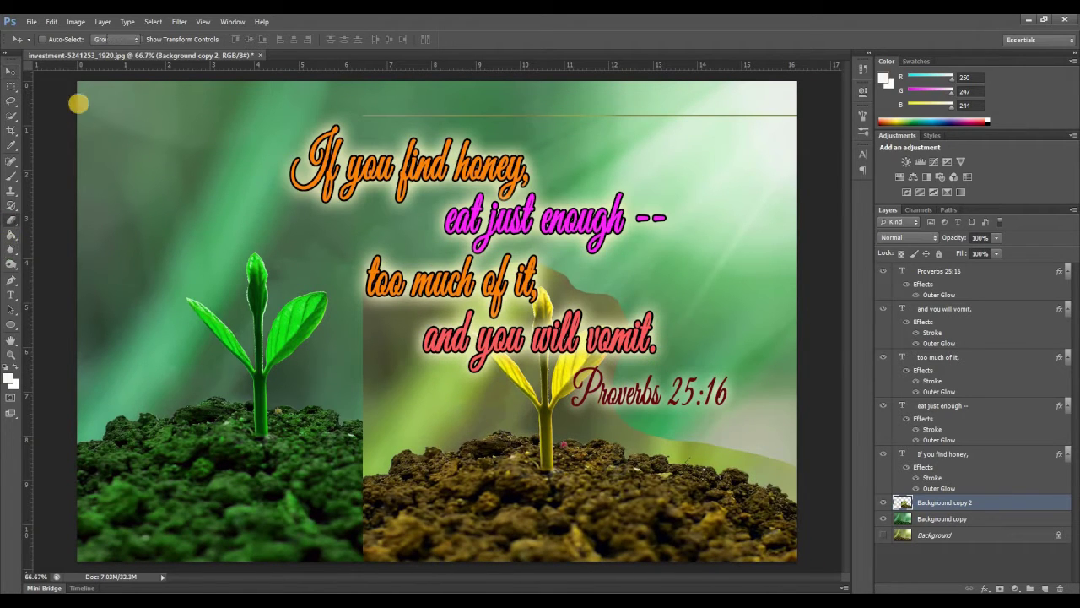
pyautogui.moveTo(371, 514)
pyautogui.mouseDown()
pyautogui.moveTo(803, 546)
pyautogui.moveTo(603, 416)
pyautogui.mouseUp()
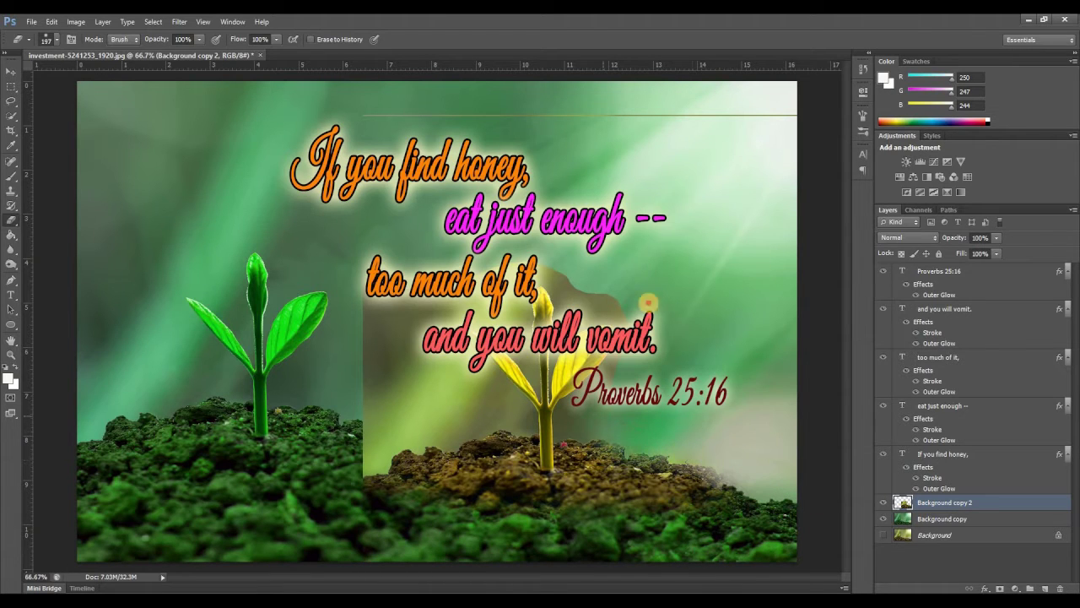
# Step: Soften the yellow layer's left edge, slide it further right, and hide the Proverbs 25:16 line
pyautogui.moveTo(357, 306)
pyautogui.mouseDown()
pyautogui.moveTo(380, 410)
pyautogui.moveTo(485, 407)
pyautogui.mouseUp()
pyautogui.click(11, 71)
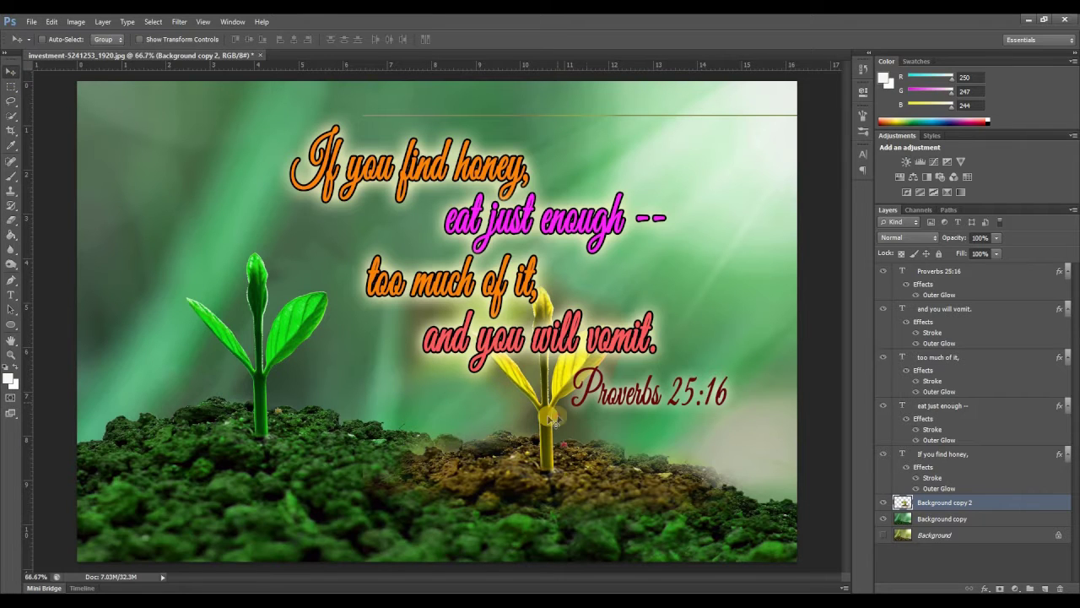
pyautogui.moveTo(690, 428); pyautogui.dragTo(703, 431)
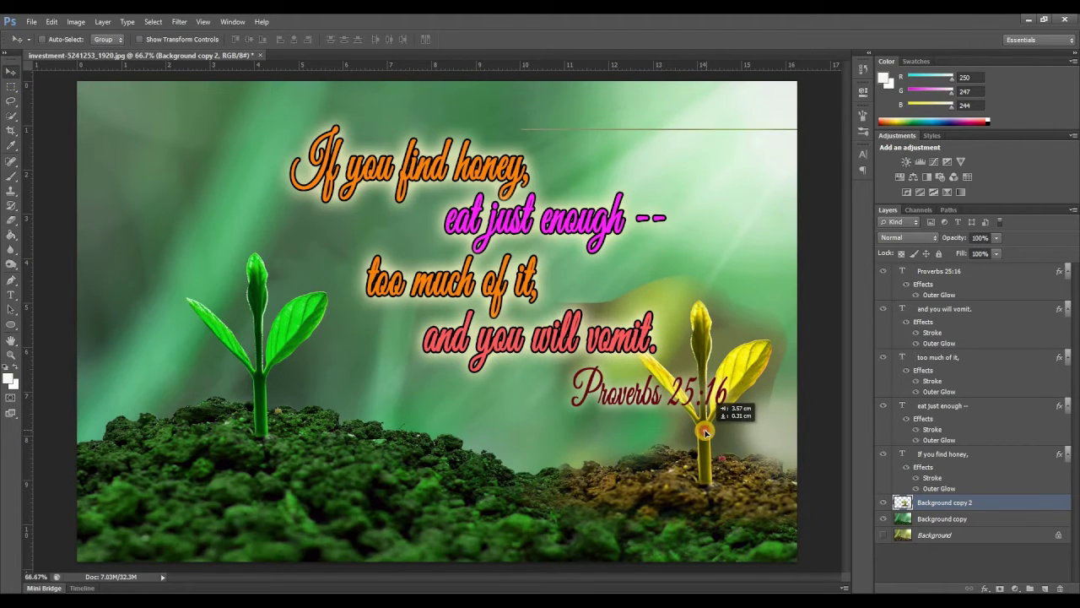
pyautogui.moveTo(702, 431); pyautogui.dragTo(734, 426)
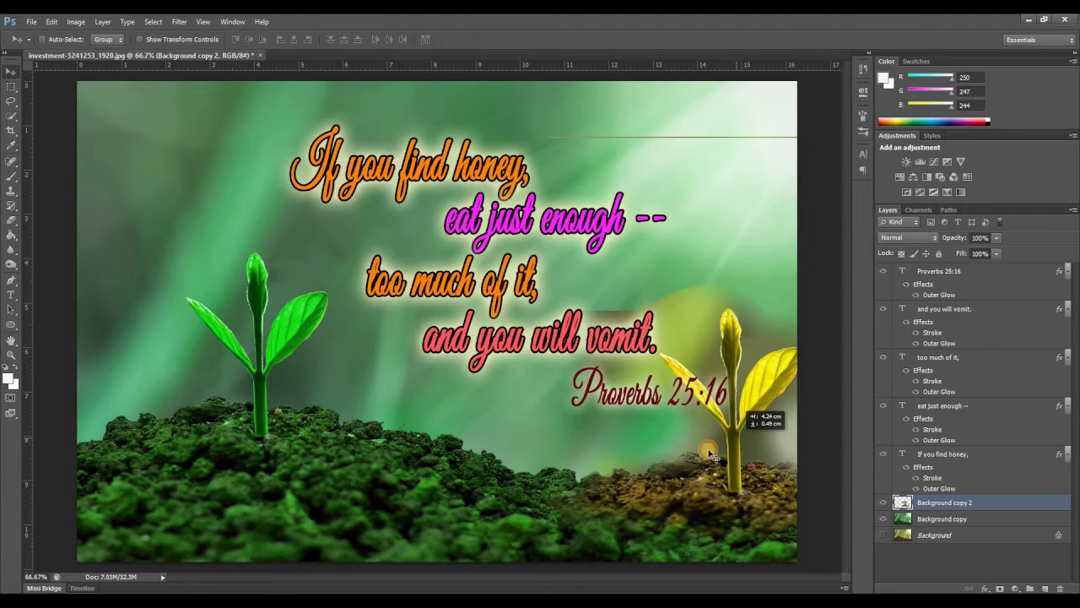
pyautogui.click(11, 219)
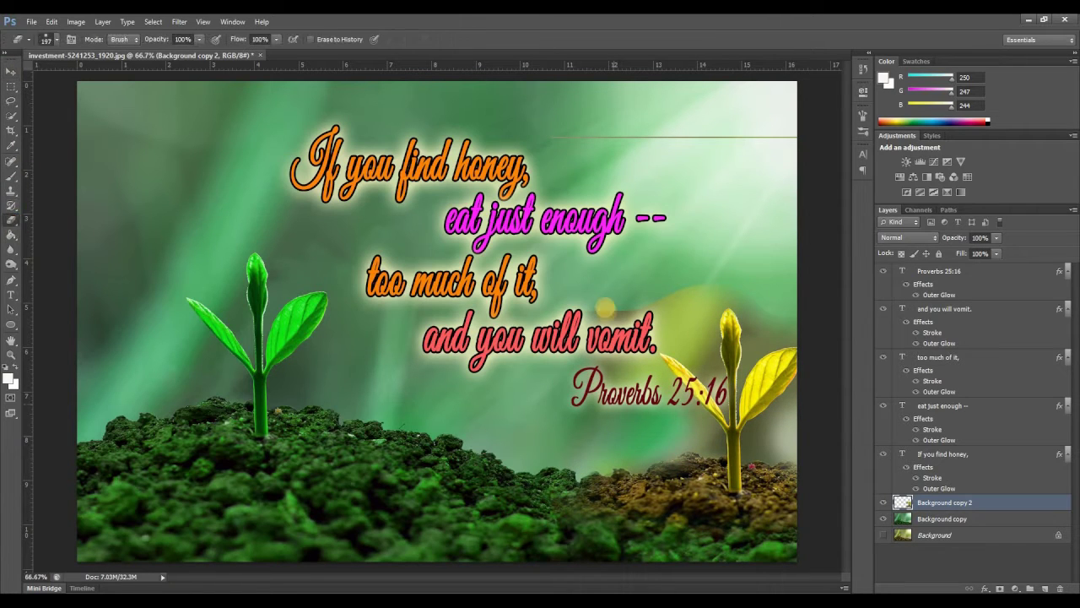
pyautogui.click(882, 272)
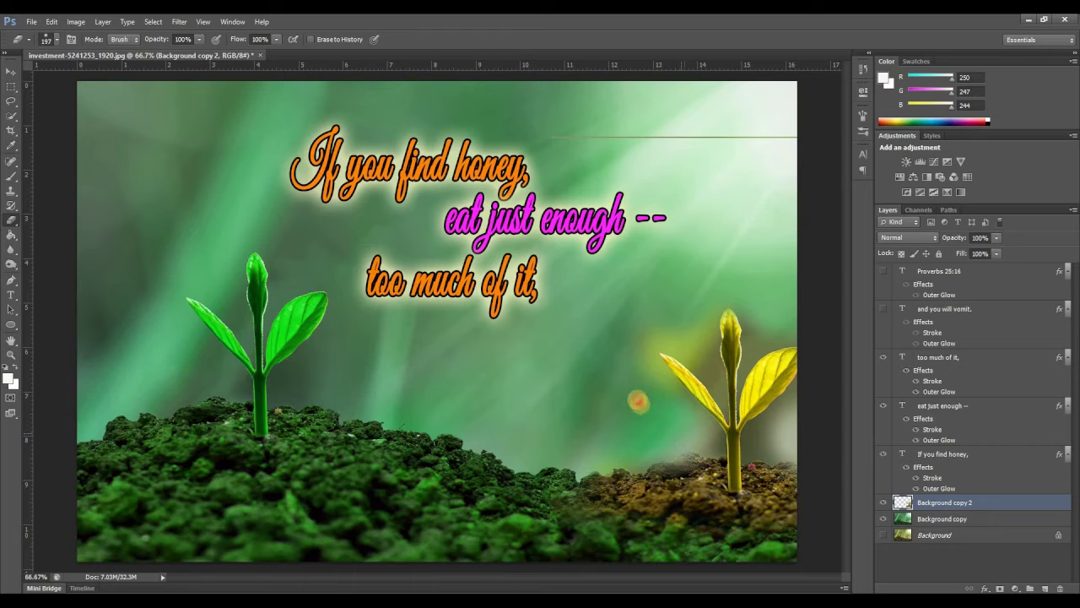
pyautogui.click(51, 40)
pyautogui.moveTo(97, 79); pyautogui.dragTo(52, 76)
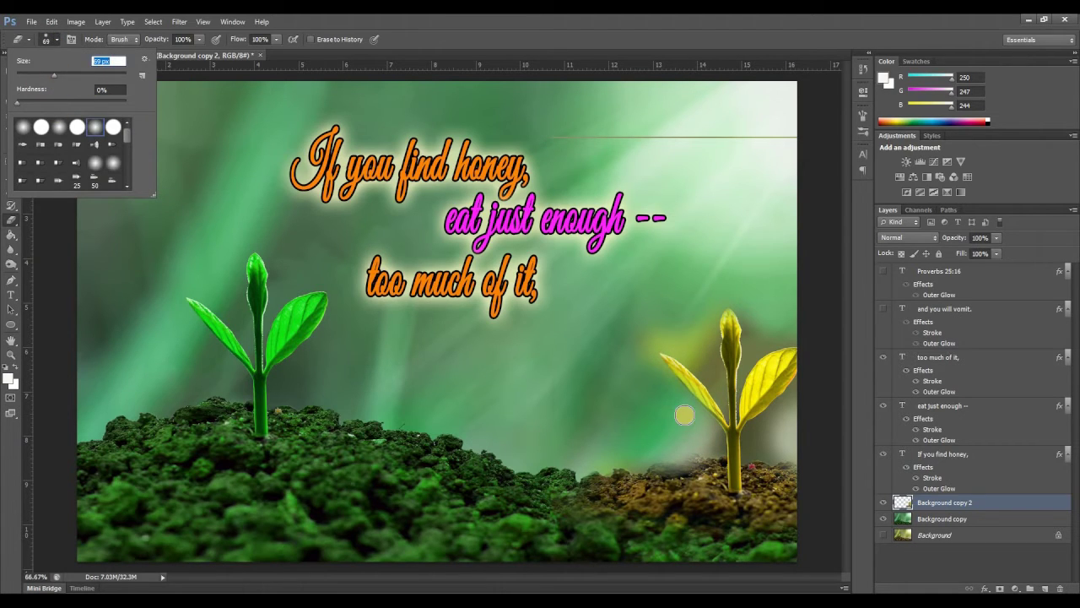
pyautogui.click(707, 436)
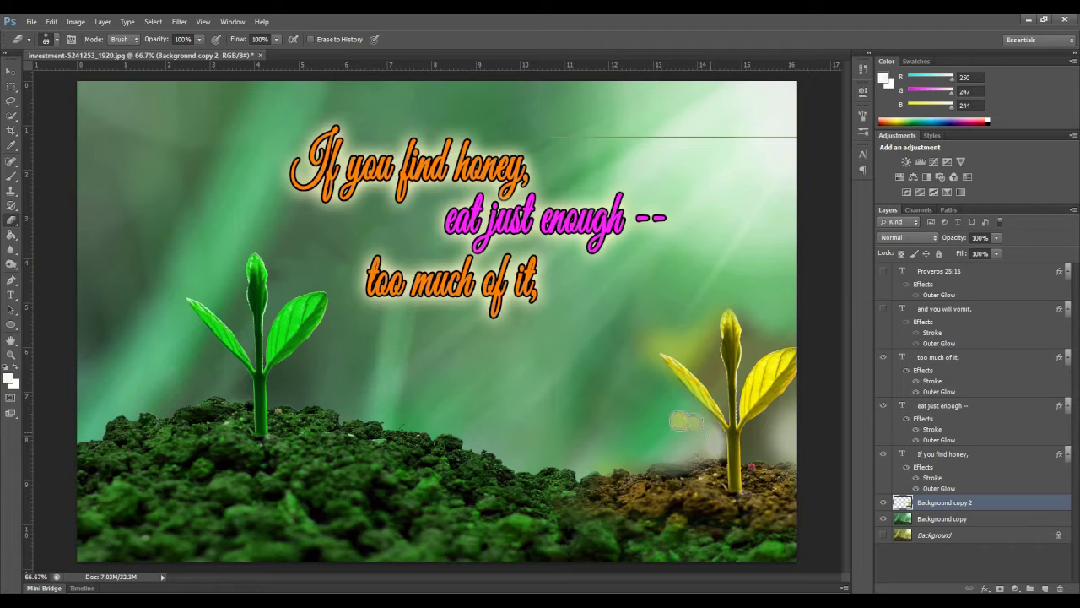
pyautogui.moveTo(752, 453)
pyautogui.mouseDown()
pyautogui.moveTo(770, 453)
pyautogui.moveTo(750, 459)
pyautogui.moveTo(767, 339)
pyautogui.mouseUp()
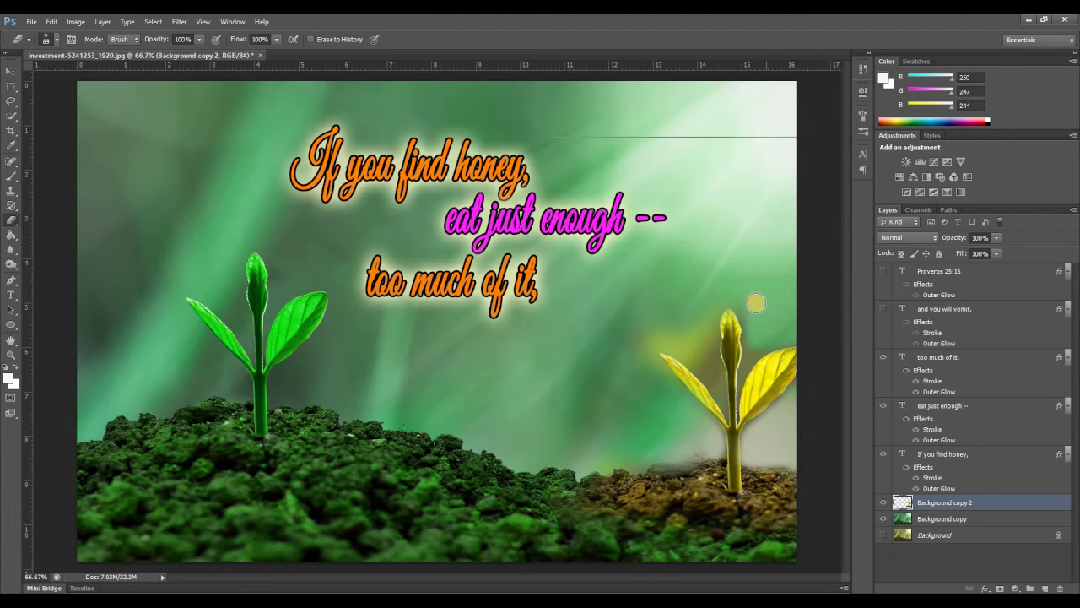
pyautogui.moveTo(754, 346); pyautogui.dragTo(799, 324)
pyautogui.moveTo(703, 362); pyautogui.dragTo(707, 347)
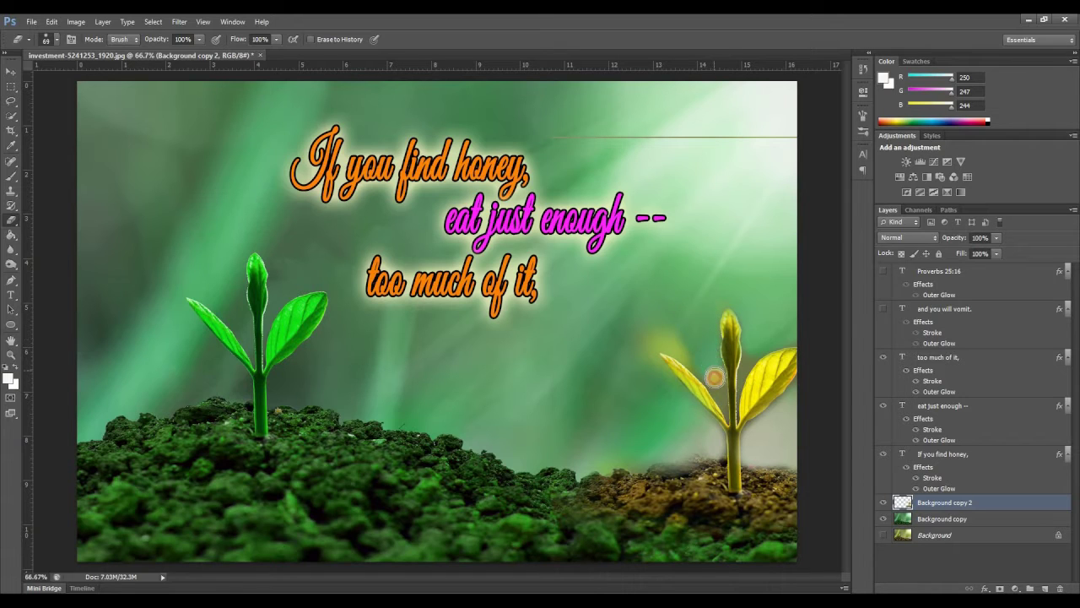
pyautogui.click(51, 39)
pyautogui.moveTo(36, 76); pyautogui.dragTo(29, 75)
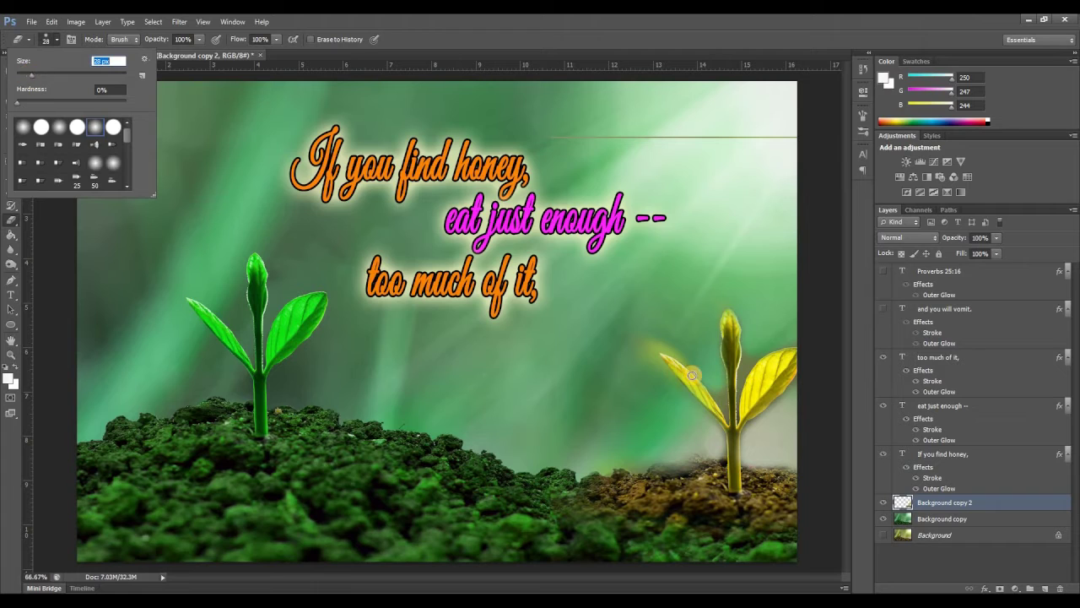
pyautogui.click(720, 394)
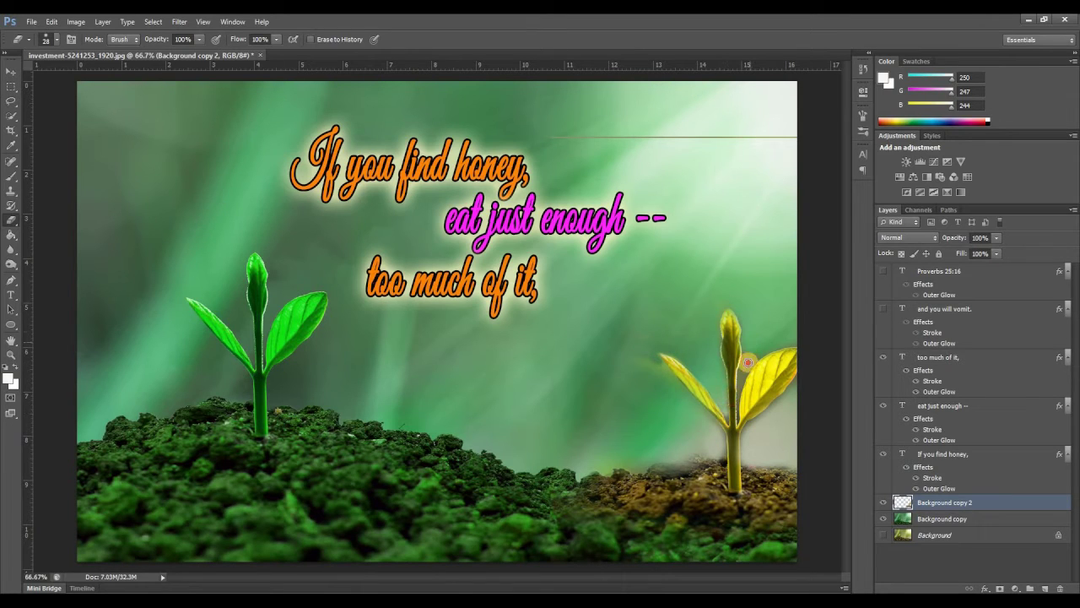
pyautogui.click(11, 70)
pyautogui.click(11, 220)
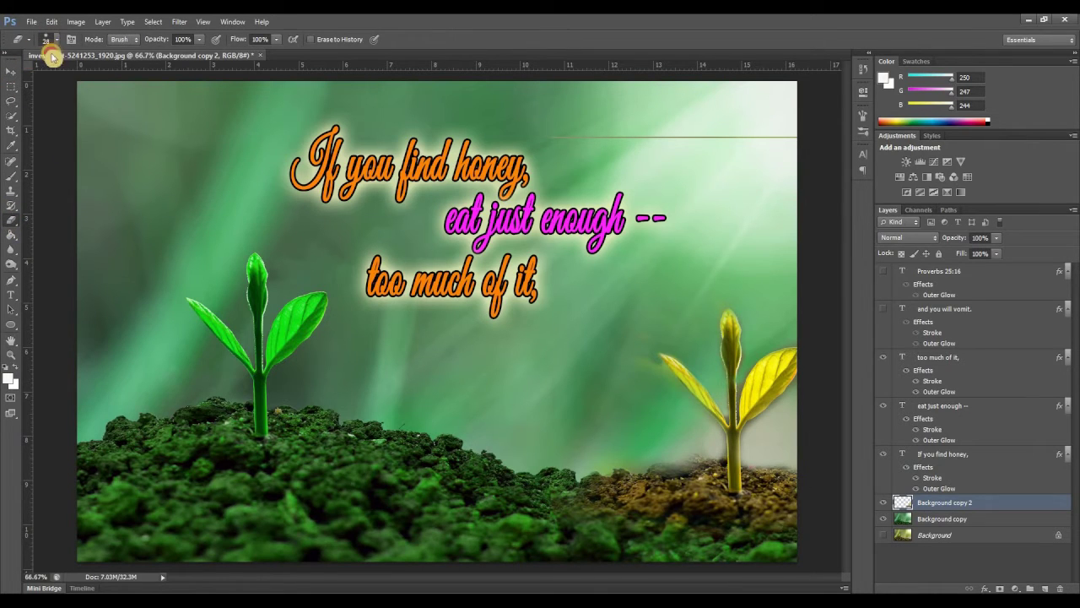
pyautogui.click(49, 38)
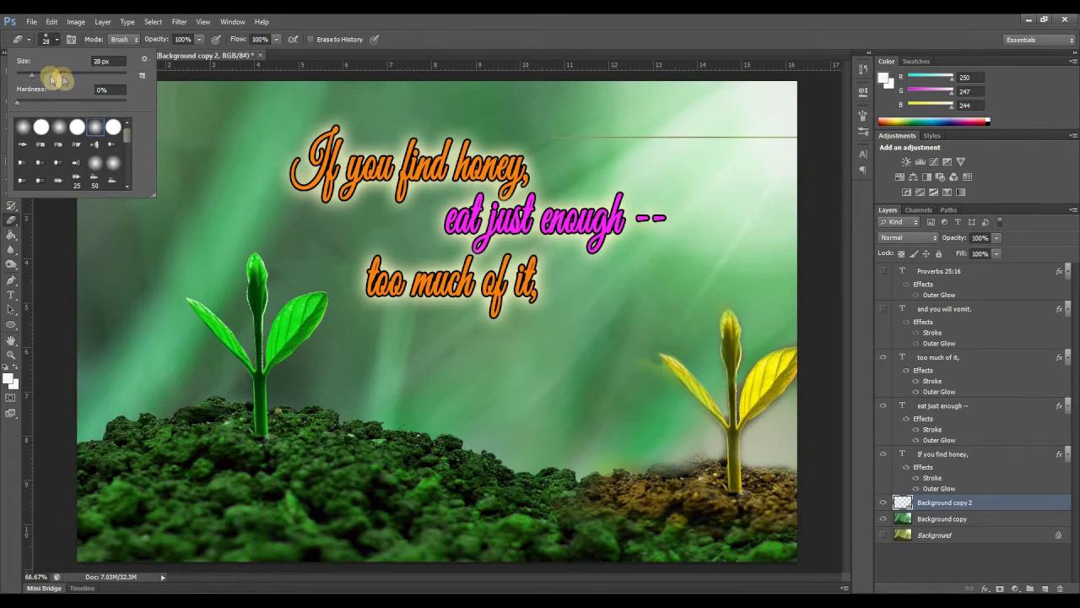
pyautogui.click(654, 370)
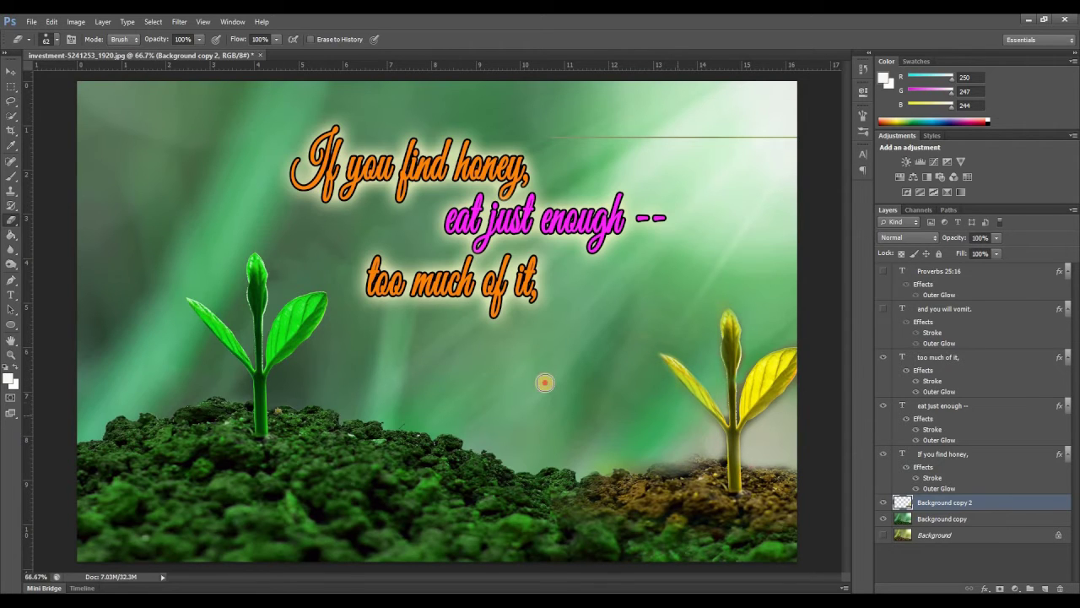
pyautogui.click(48, 39)
pyautogui.moveTo(54, 74); pyautogui.dragTo(76, 74)
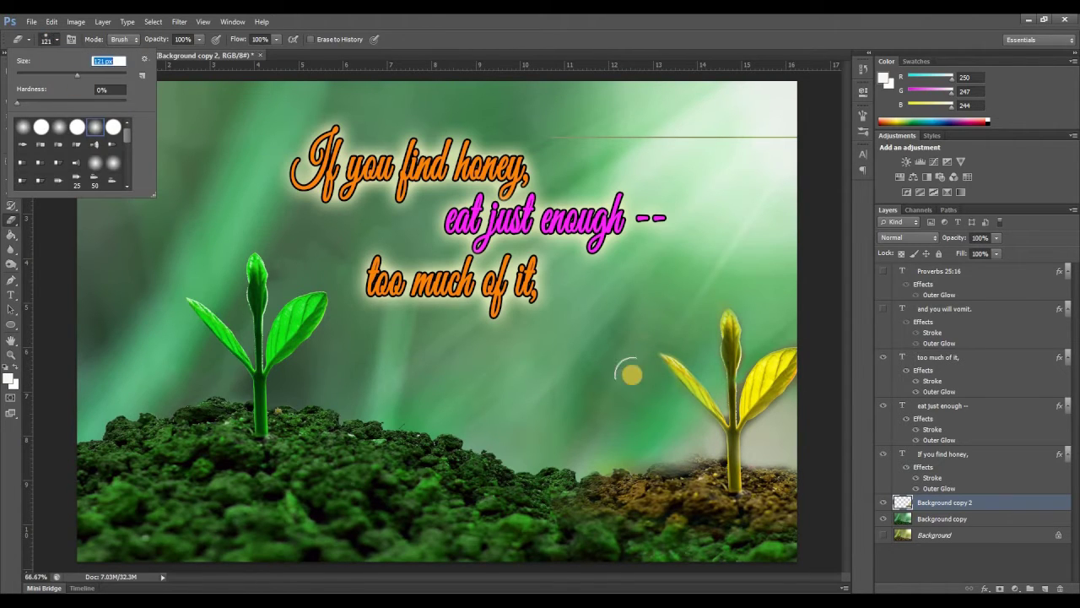
pyautogui.click(648, 372)
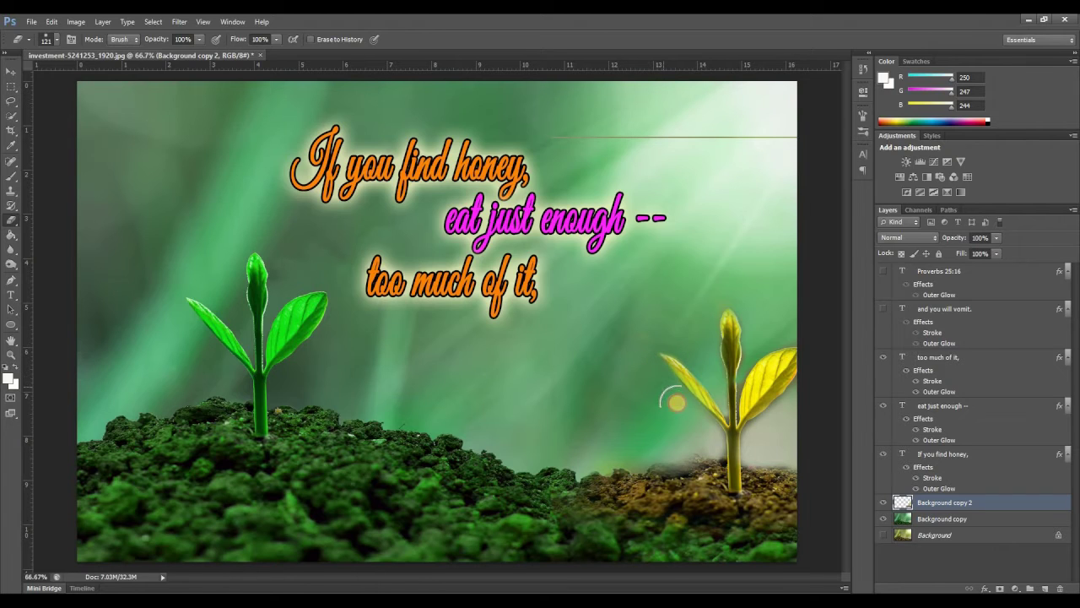
pyautogui.moveTo(703, 449); pyautogui.dragTo(591, 442)
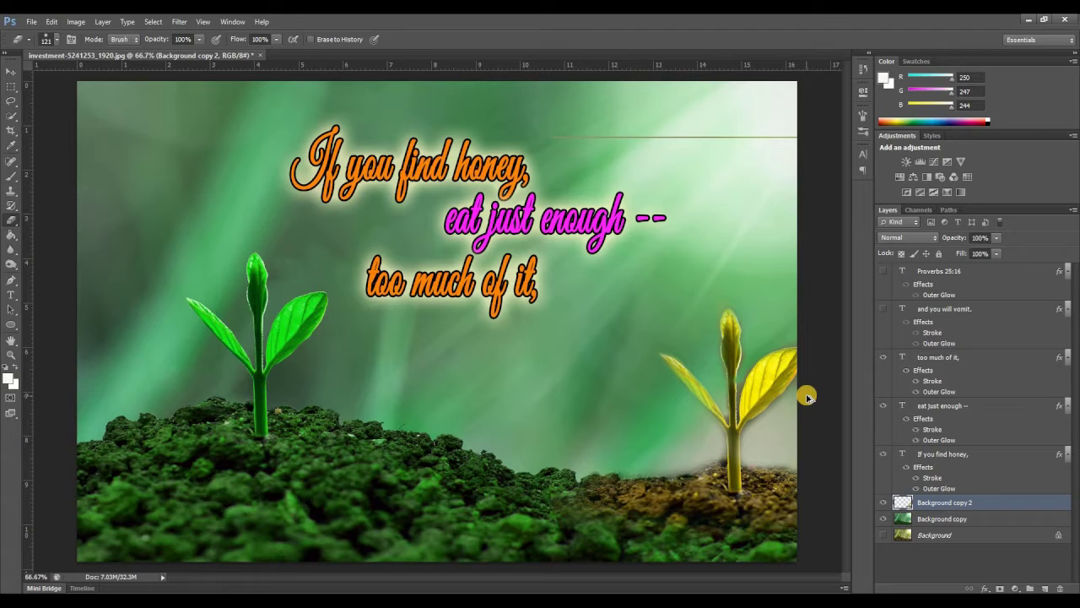
pyautogui.hotkey('ctrl', 'z')
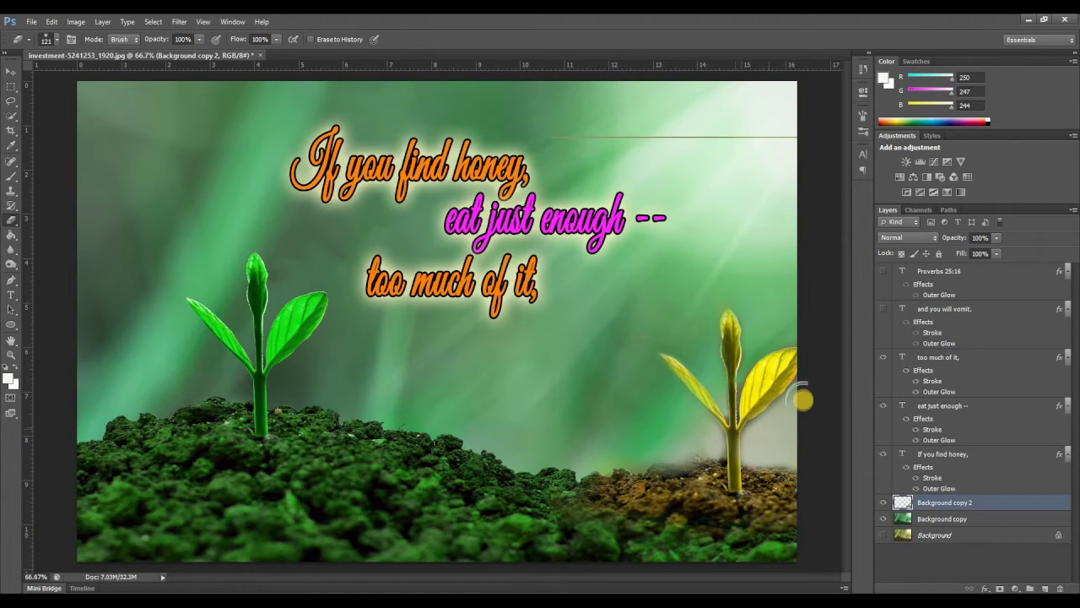
pyautogui.click(19, 73)
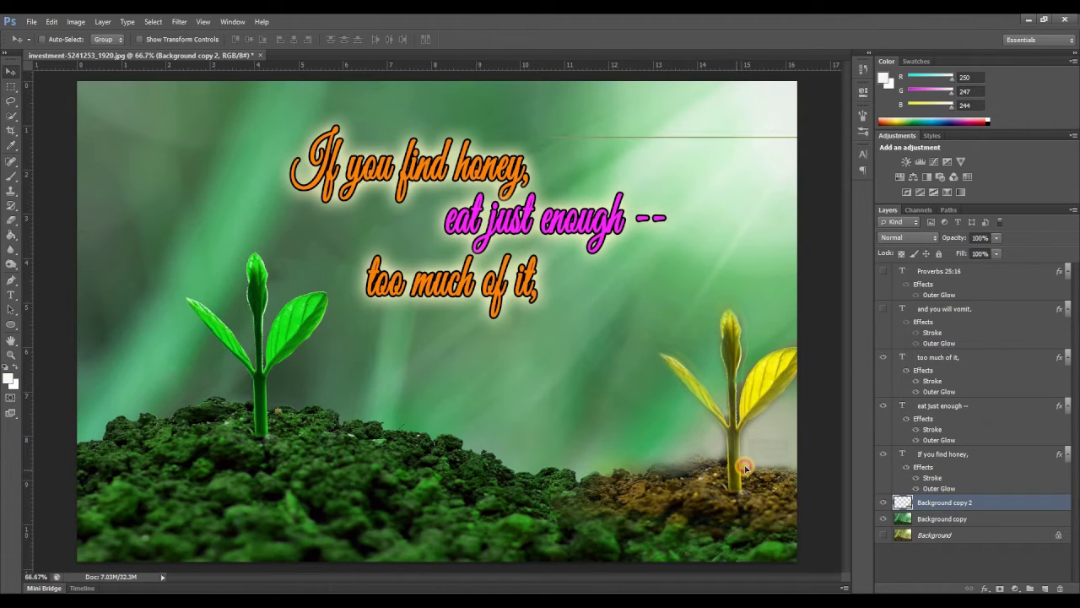
pyautogui.moveTo(745, 466); pyautogui.dragTo(737, 458)
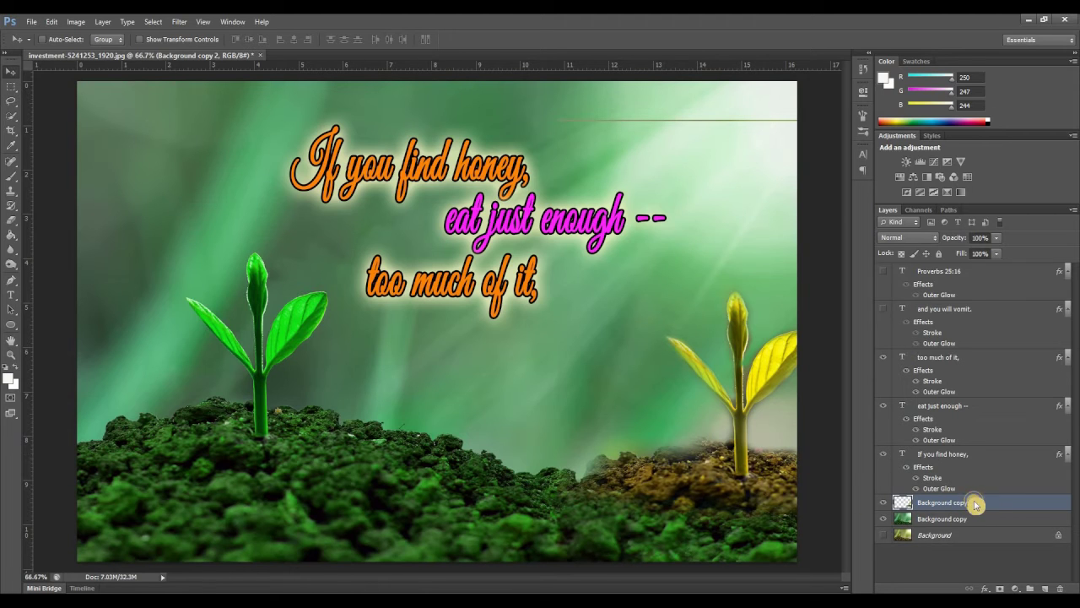
# Step: Try a Gradient Overlay at scale 149 on Background copy 2, then cancel it
pyautogui.rightClick(976, 503)
pyautogui.click(516, 285)
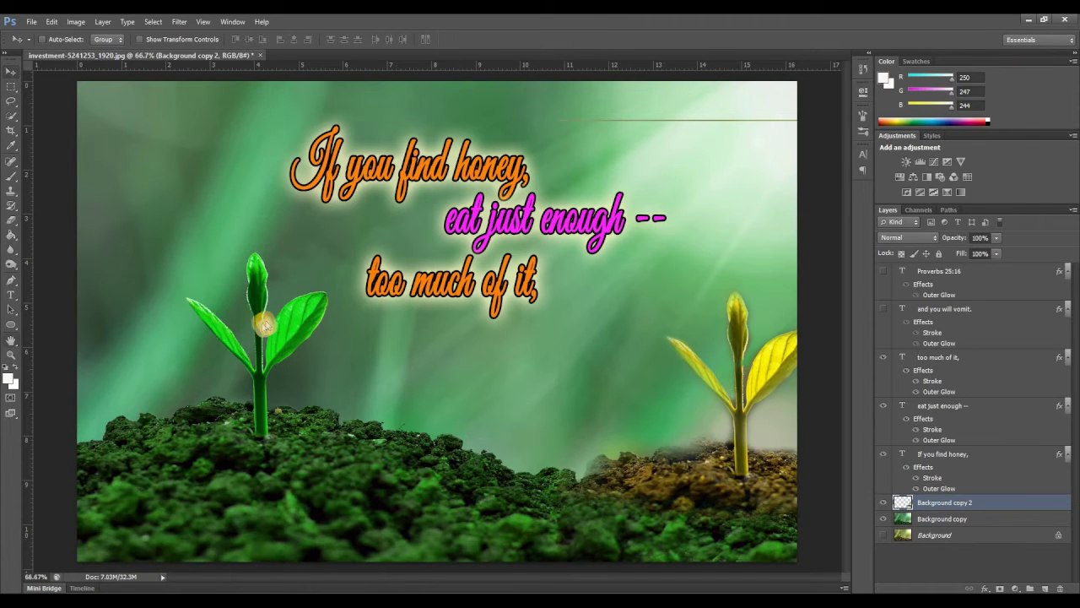
pyautogui.click(74, 437)
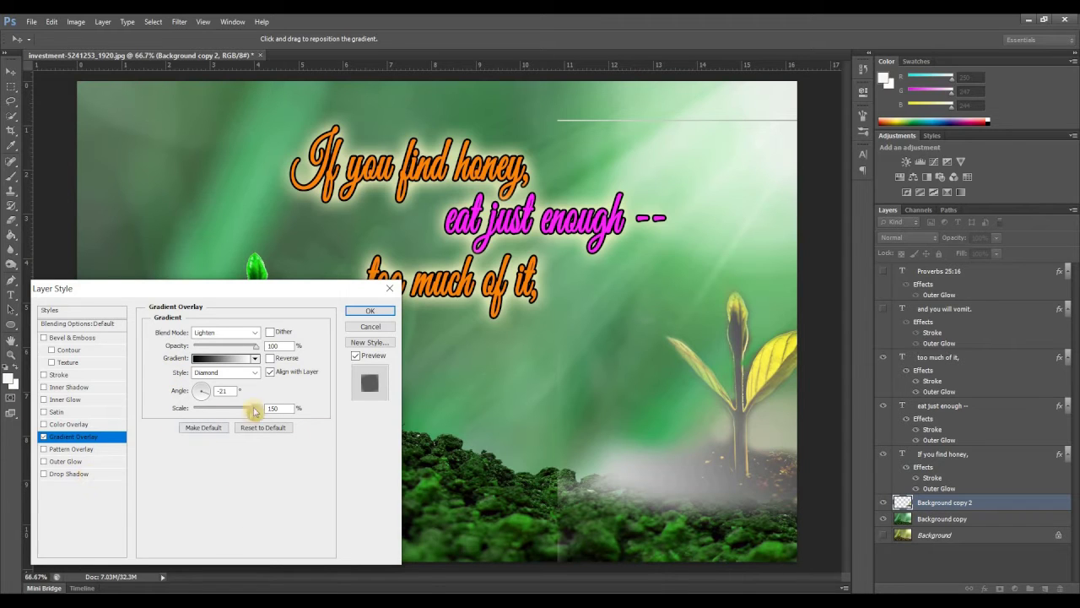
pyautogui.moveTo(236, 412); pyautogui.dragTo(270, 410)
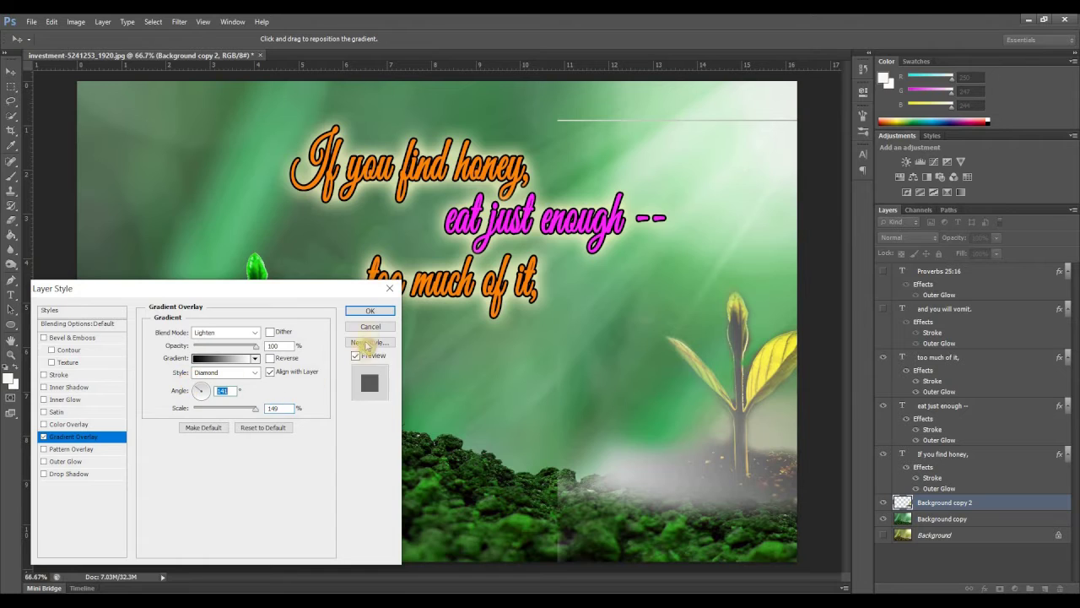
pyautogui.click(369, 311)
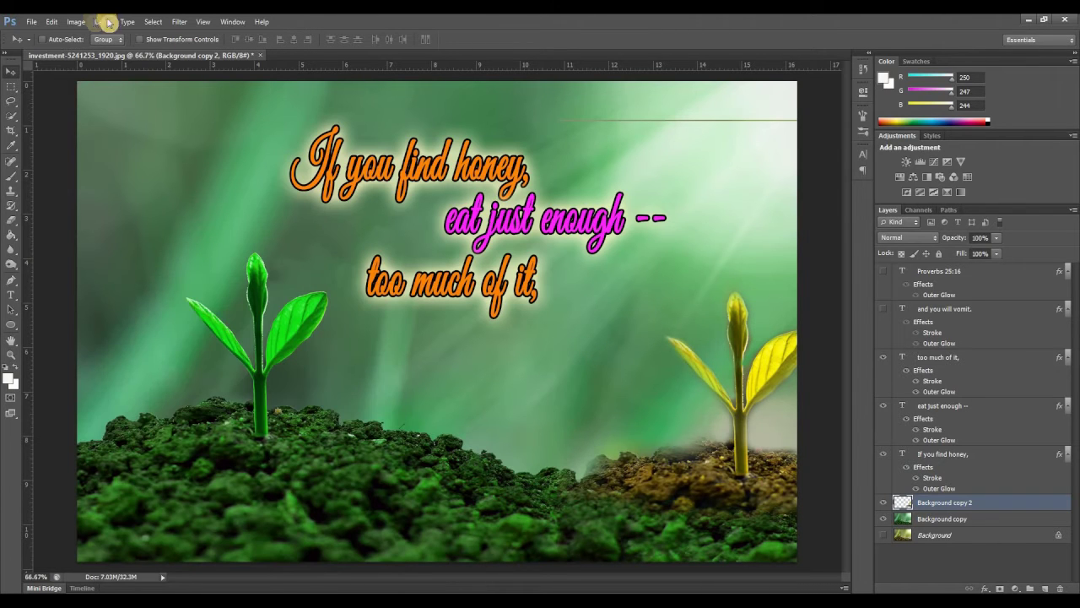
# Step: Preview Hue/Saturation and Black & White adjustments on the sprout layer, cancelling both
pyautogui.click(75, 21)
pyautogui.moveTo(98, 56)
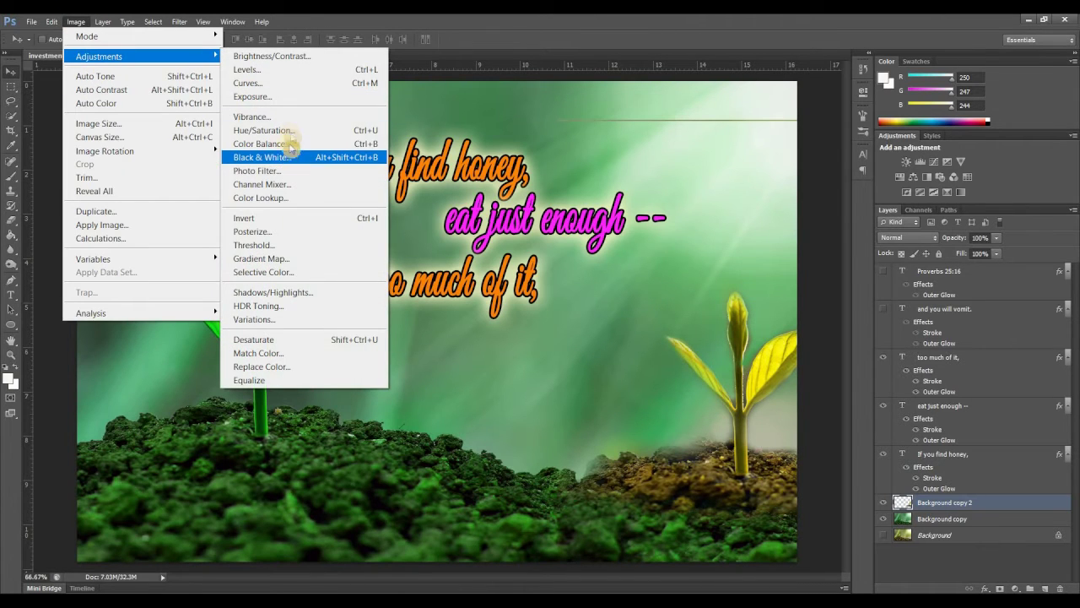
pyautogui.click(291, 131)
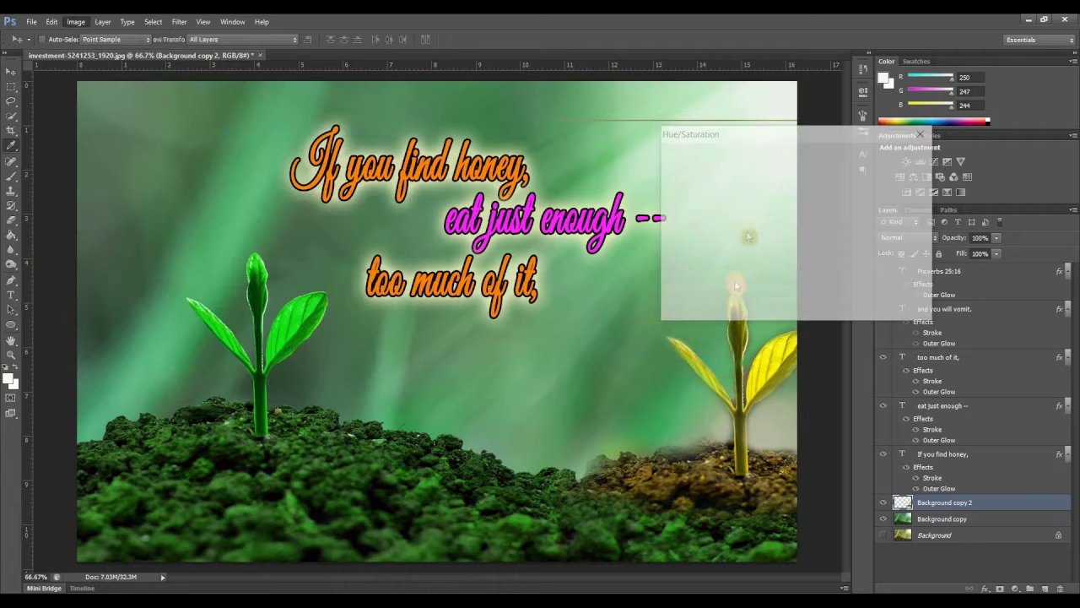
pyautogui.moveTo(783, 135); pyautogui.dragTo(331, 201)
pyautogui.click(316, 216)
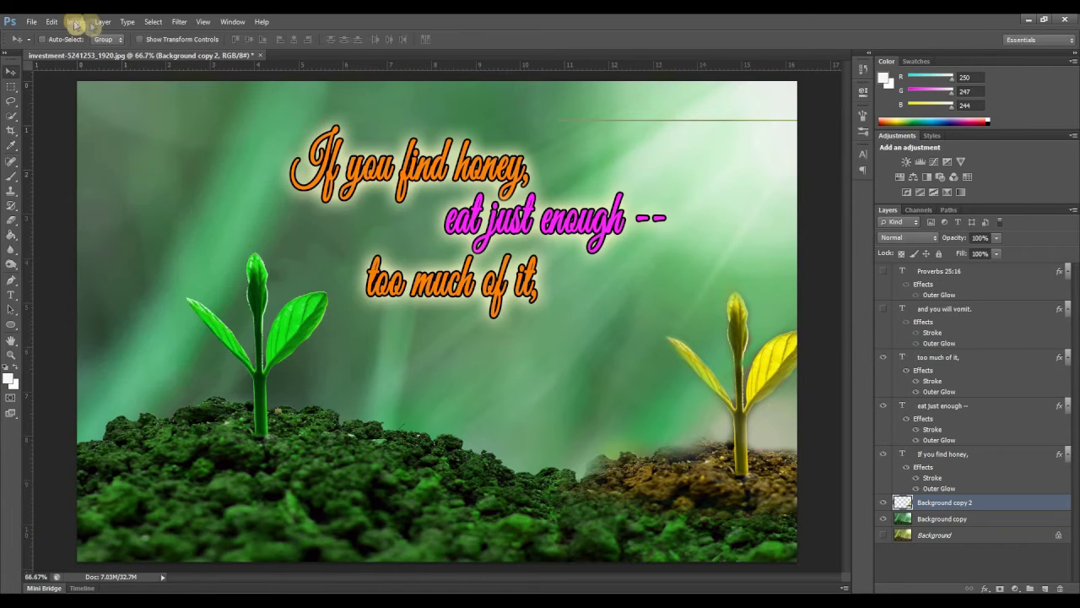
pyautogui.click(75, 21)
pyautogui.moveTo(99, 56)
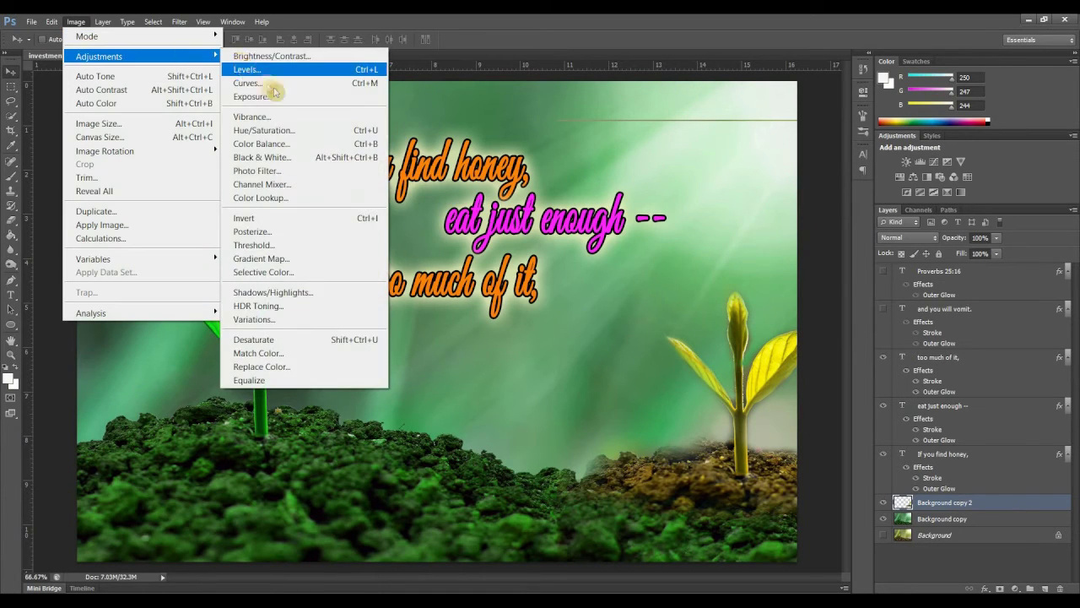
pyautogui.click(297, 161)
pyautogui.click(429, 200)
# Step: Darken the sprout layer with Brightness/Contrast, setting Brightness to -100
pyautogui.click(75, 21)
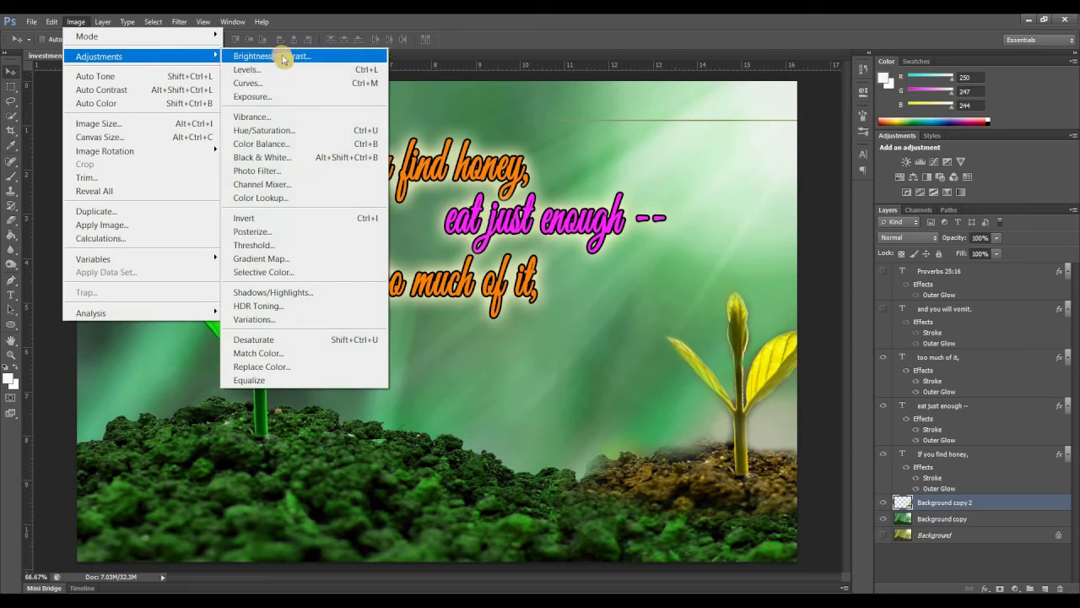
pyautogui.click(282, 57)
pyautogui.moveTo(880, 142); pyautogui.dragTo(182, 174)
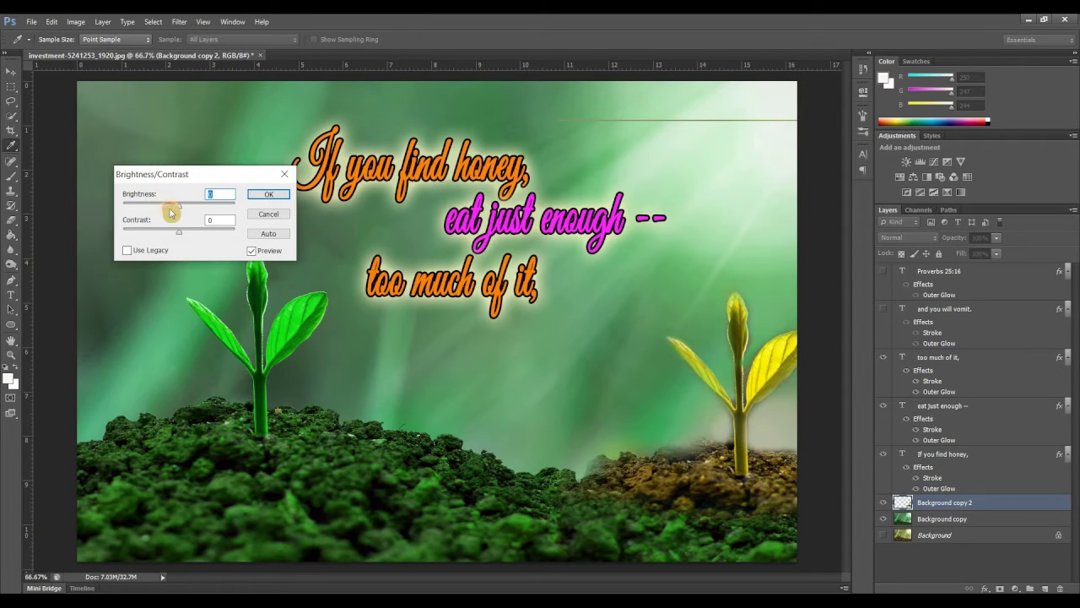
pyautogui.moveTo(157, 213)
pyautogui.mouseDown()
pyautogui.moveTo(144, 213)
pyautogui.moveTo(234, 237)
pyautogui.mouseUp()
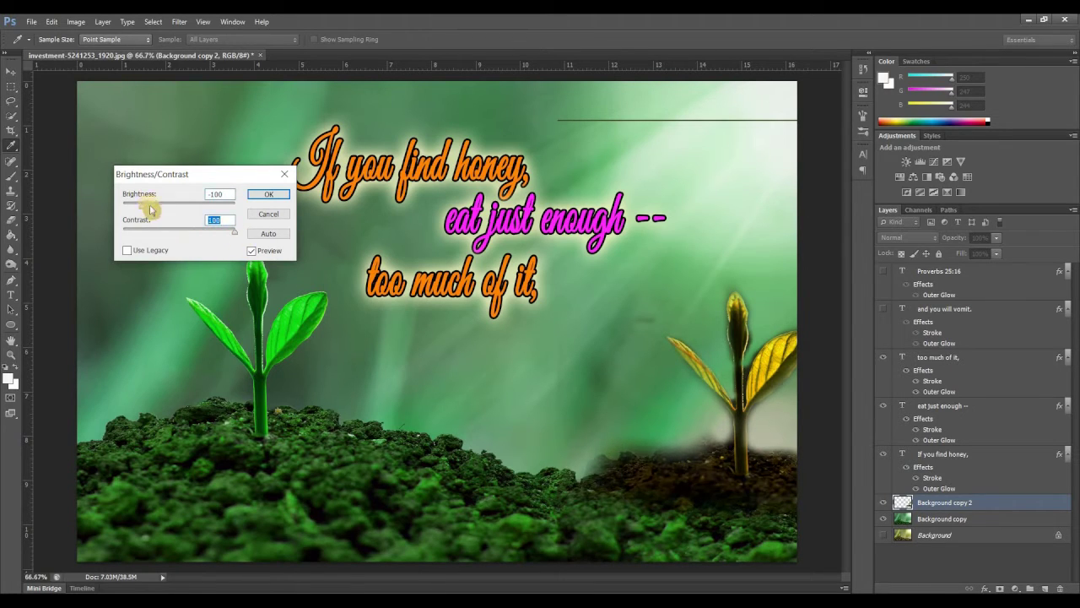
pyautogui.click(266, 193)
pyautogui.press('v')
pyautogui.click(11, 220)
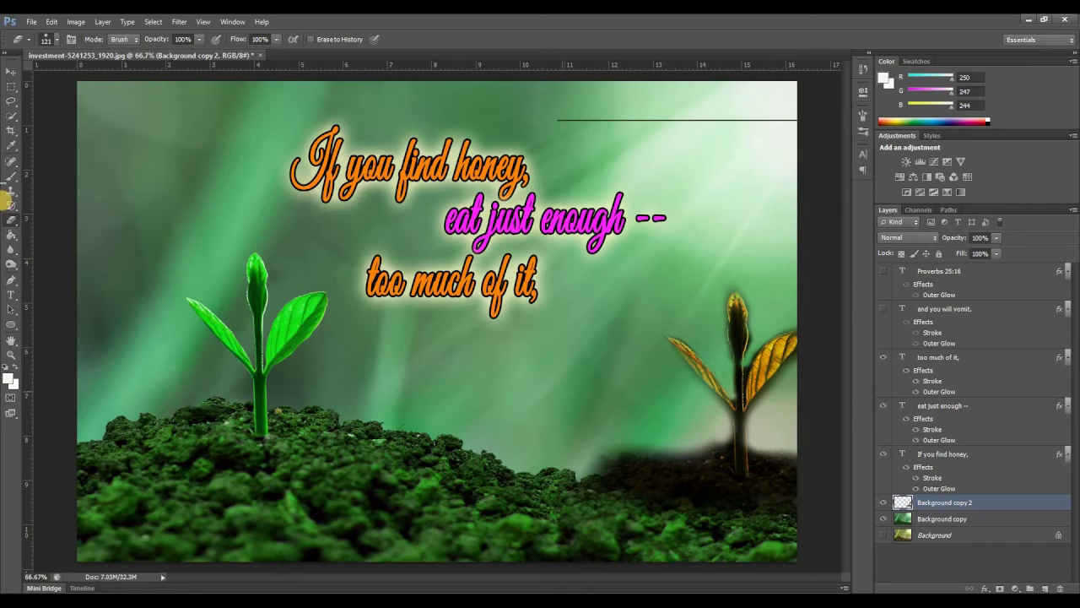
# Step: Scale the sprout layer to about 75%, place it lower left, and erase its hard right edge
pyautogui.press('v')
pyautogui.hotkey('ctrl', 't')
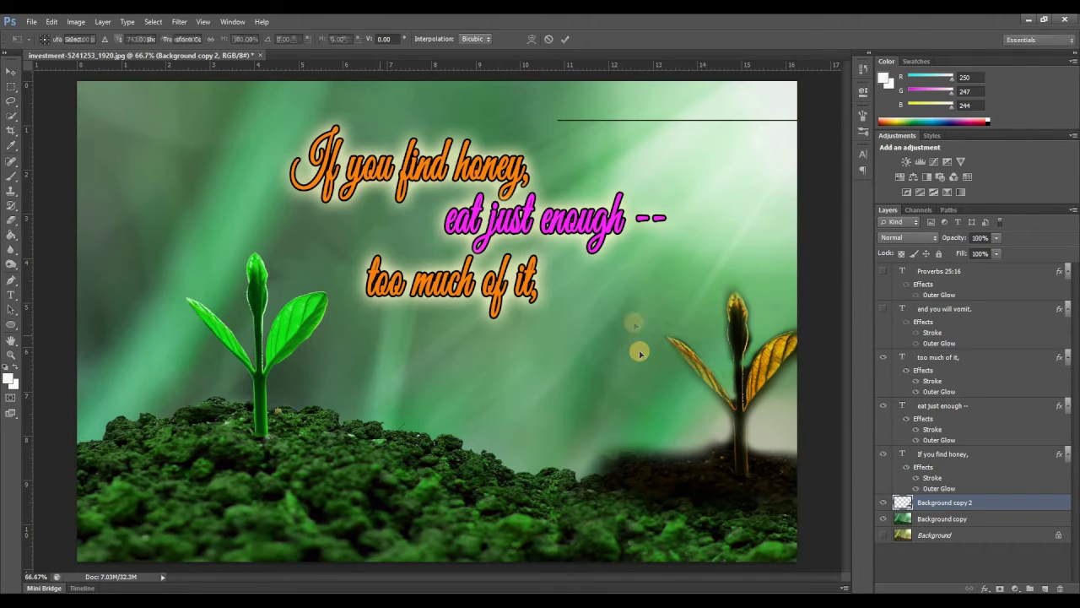
pyautogui.moveTo(665, 270); pyautogui.dragTo(597, 448)
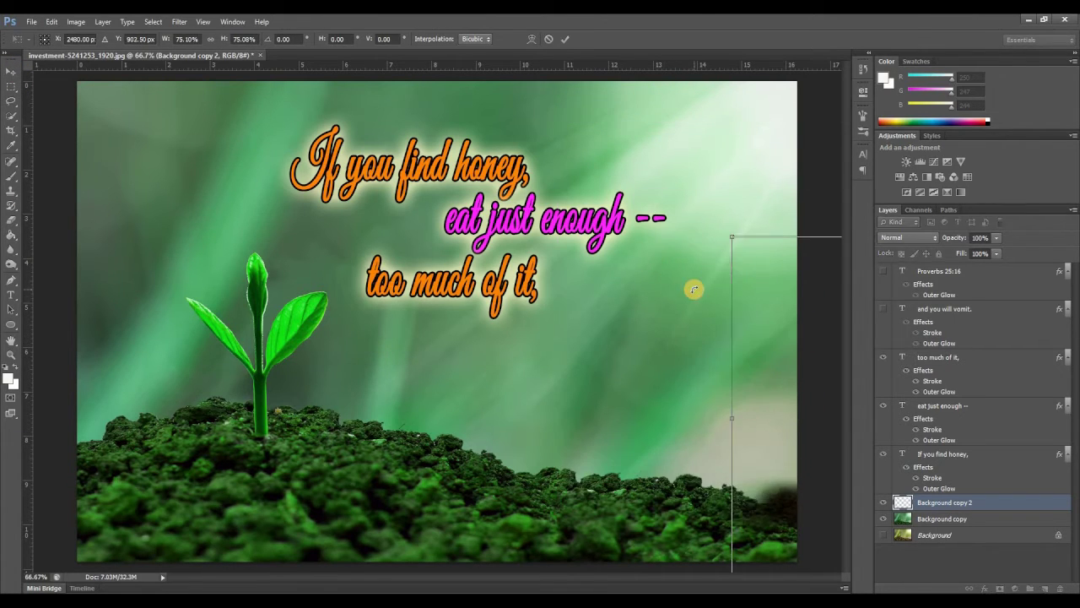
pyautogui.moveTo(611, 368)
pyautogui.mouseDown()
pyautogui.moveTo(579, 253)
pyautogui.moveTo(705, 427)
pyautogui.moveTo(124, 439)
pyautogui.mouseUp()
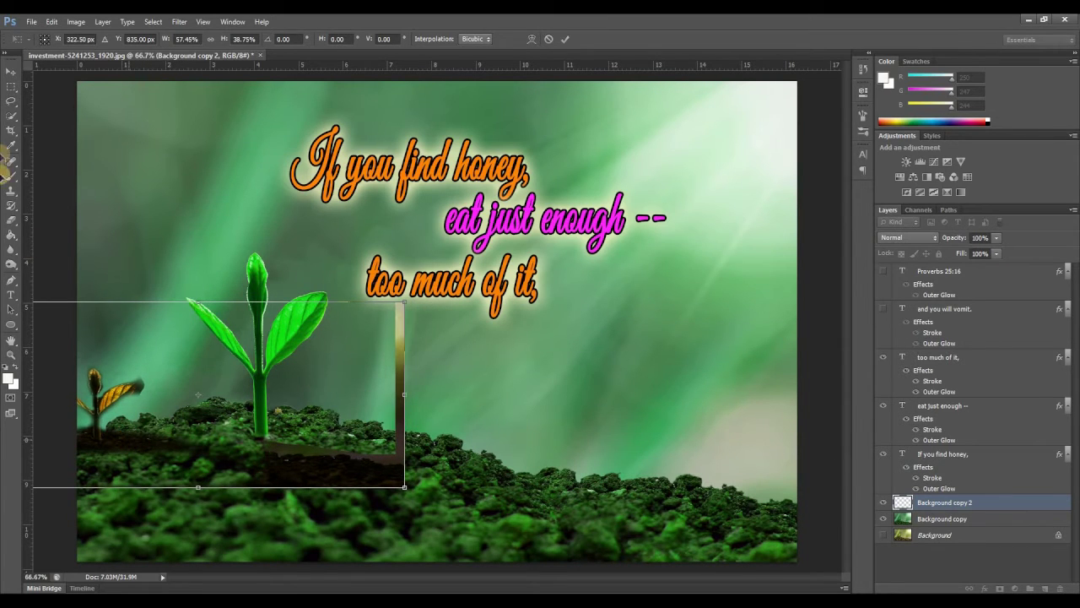
pyautogui.click(11, 70)
pyautogui.click(540, 236)
pyautogui.press('Return')
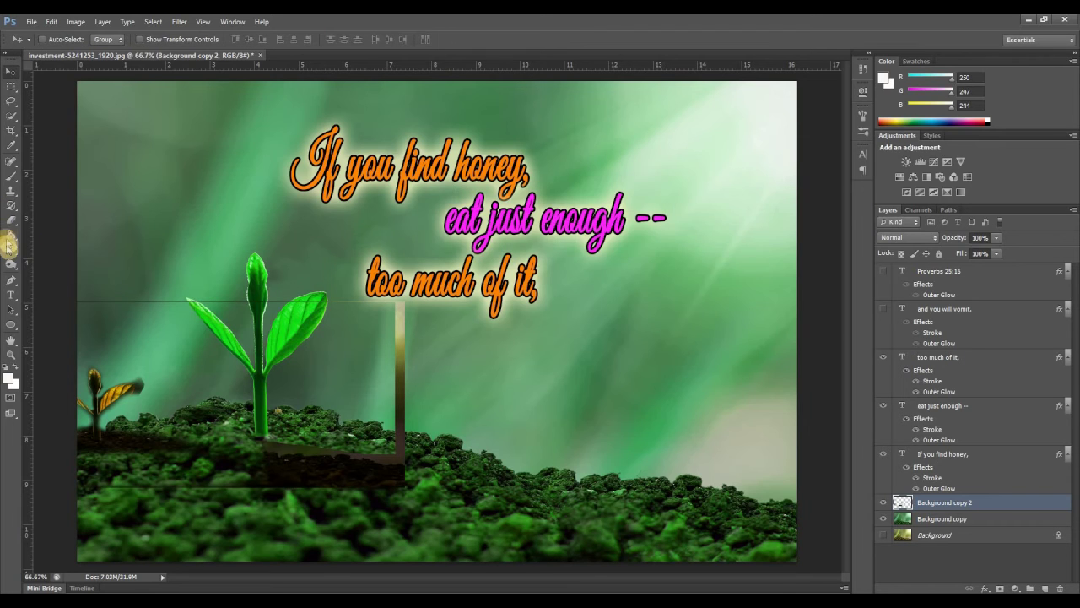
pyautogui.click(10, 219)
pyautogui.moveTo(387, 423)
pyautogui.mouseDown()
pyautogui.moveTo(400, 472)
pyautogui.moveTo(308, 450)
pyautogui.moveTo(99, 485)
pyautogui.mouseUp()
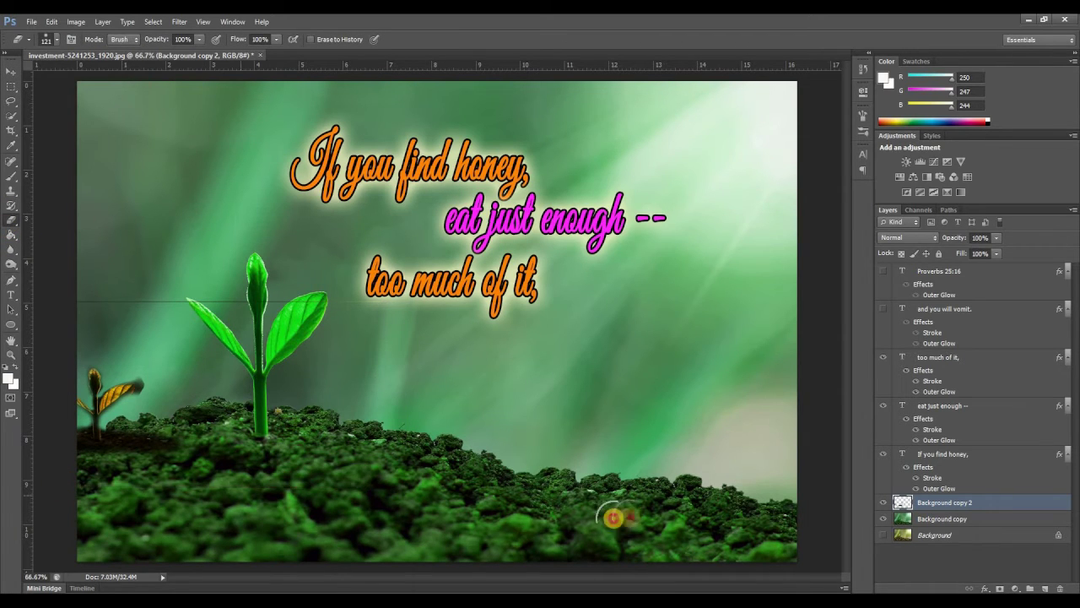
# Step: Erase the dark band beside the small seedling, then its leaf fringe with a 26 px eraser
pyautogui.moveTo(183, 429); pyautogui.dragTo(160, 393)
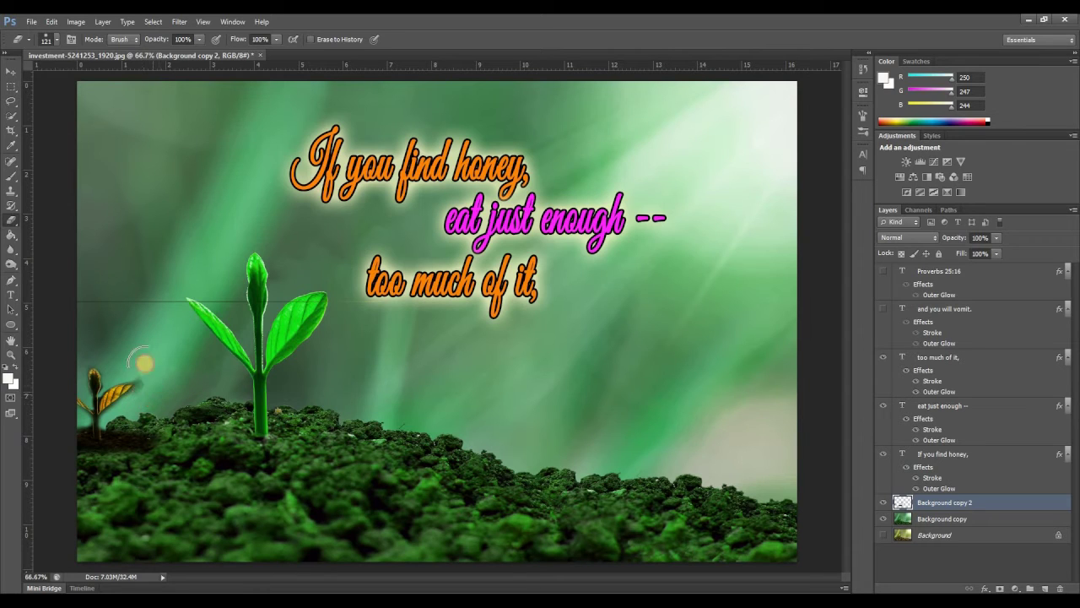
pyautogui.click(50, 38)
pyautogui.click(135, 354)
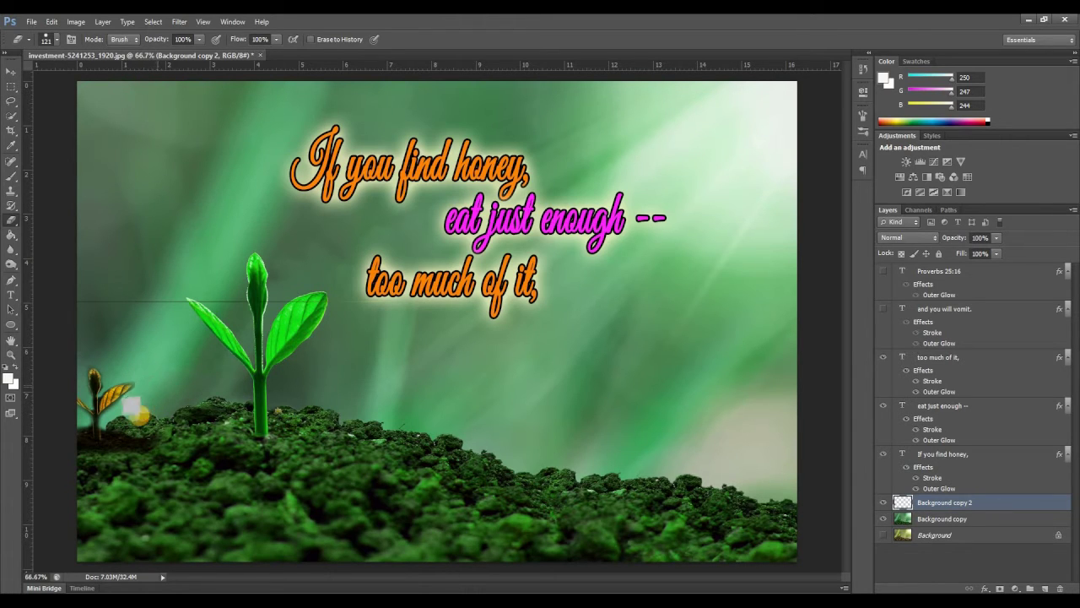
pyautogui.click(56, 39)
pyautogui.moveTo(70, 74); pyautogui.dragTo(30, 74)
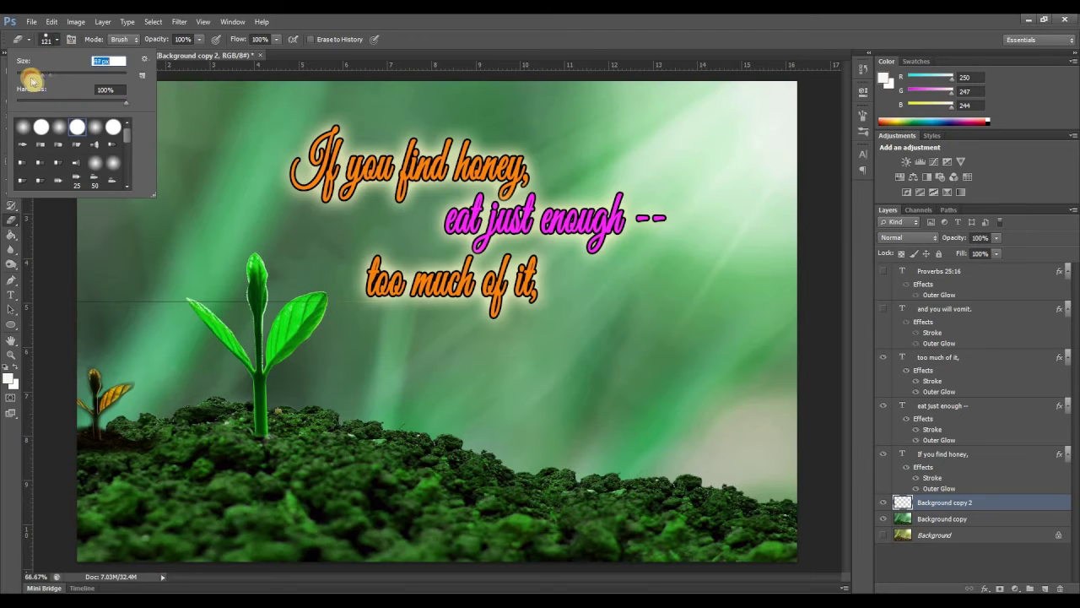
pyautogui.click(122, 404)
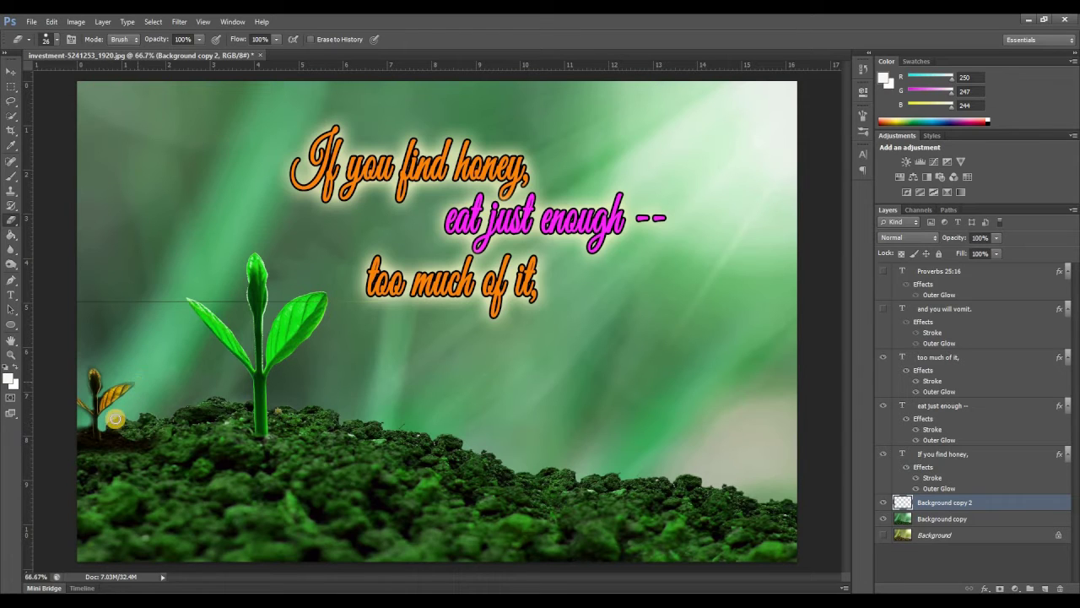
pyautogui.moveTo(130, 394); pyautogui.dragTo(138, 396)
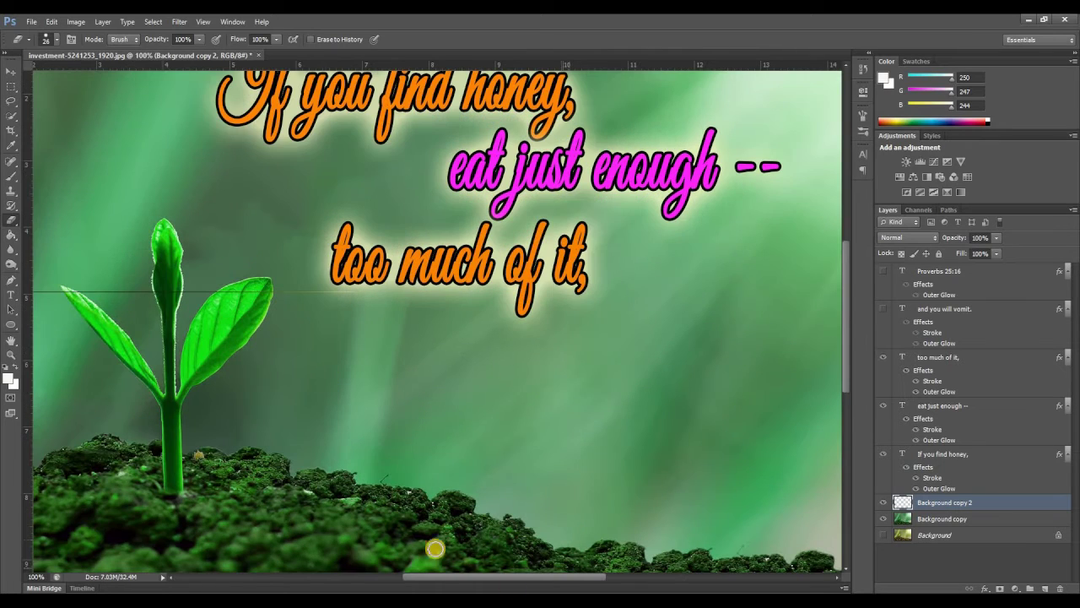
# Step: Zoom to 200% on the small seedling and erase the fringe along its orange leaf
pyautogui.hscroll(-5, 359, 439)
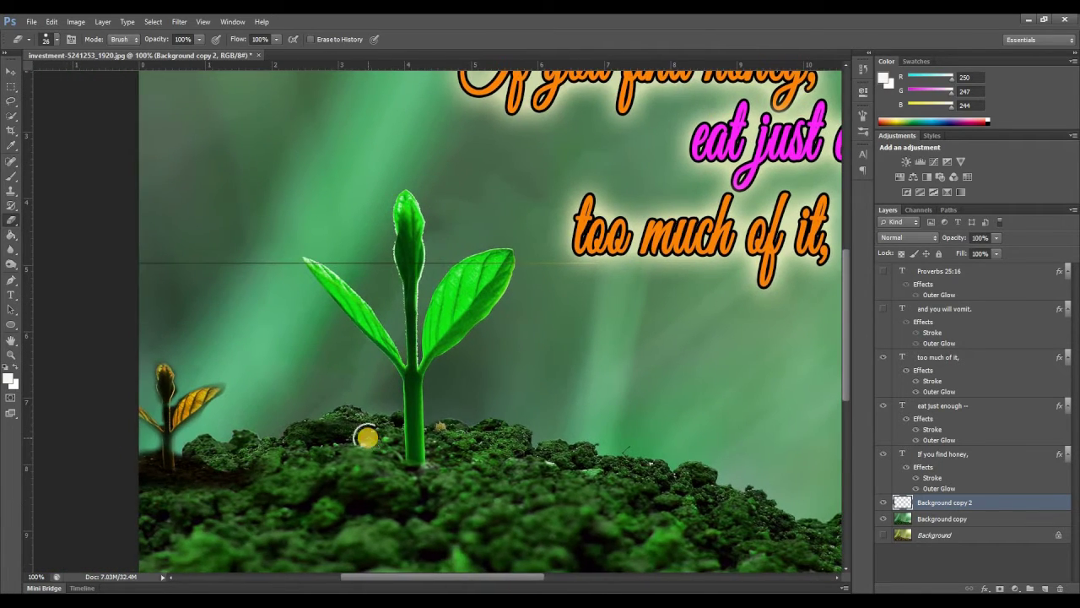
pyautogui.hotkey('ctrl', '+')
pyautogui.moveTo(214, 446); pyautogui.dragTo(382, 327)
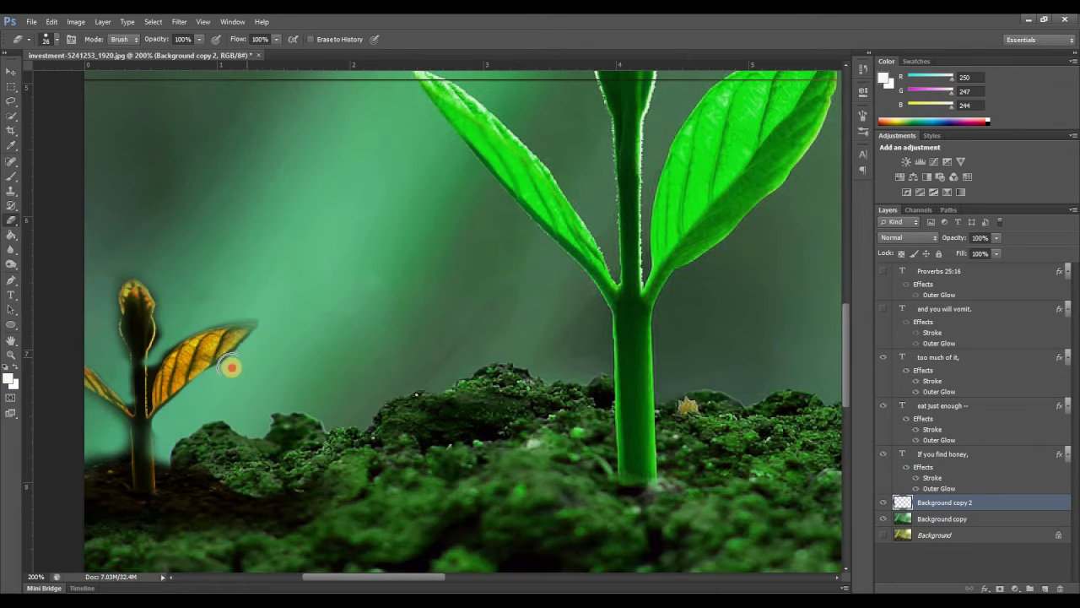
pyautogui.moveTo(215, 382); pyautogui.dragTo(257, 340)
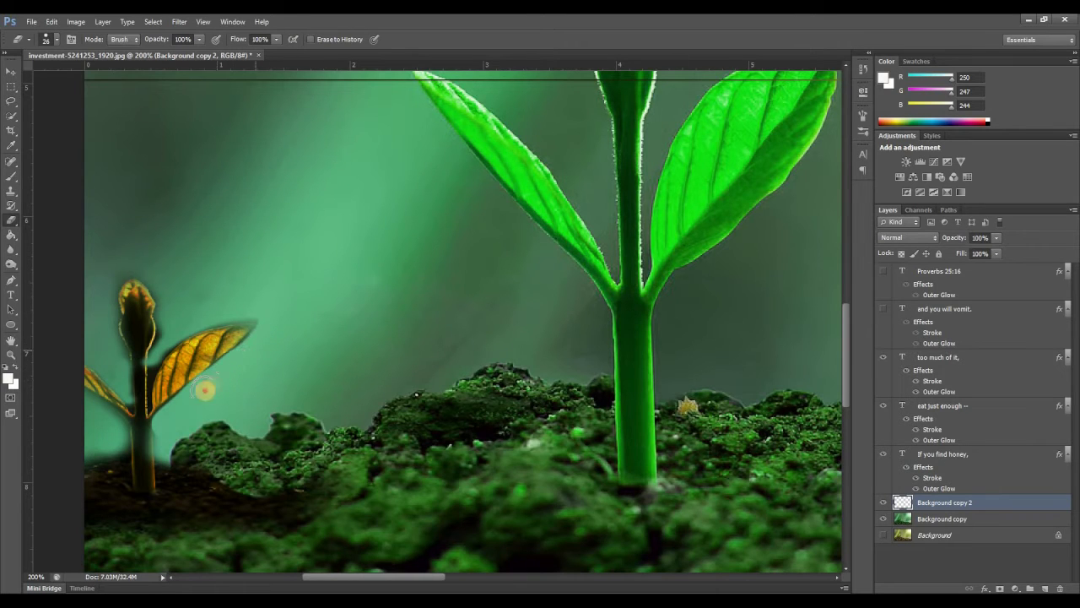
# Step: With a soft 9 px eraser, clean the fringe around the seedling's bud and stem
pyautogui.click(53, 40)
pyautogui.click(157, 437)
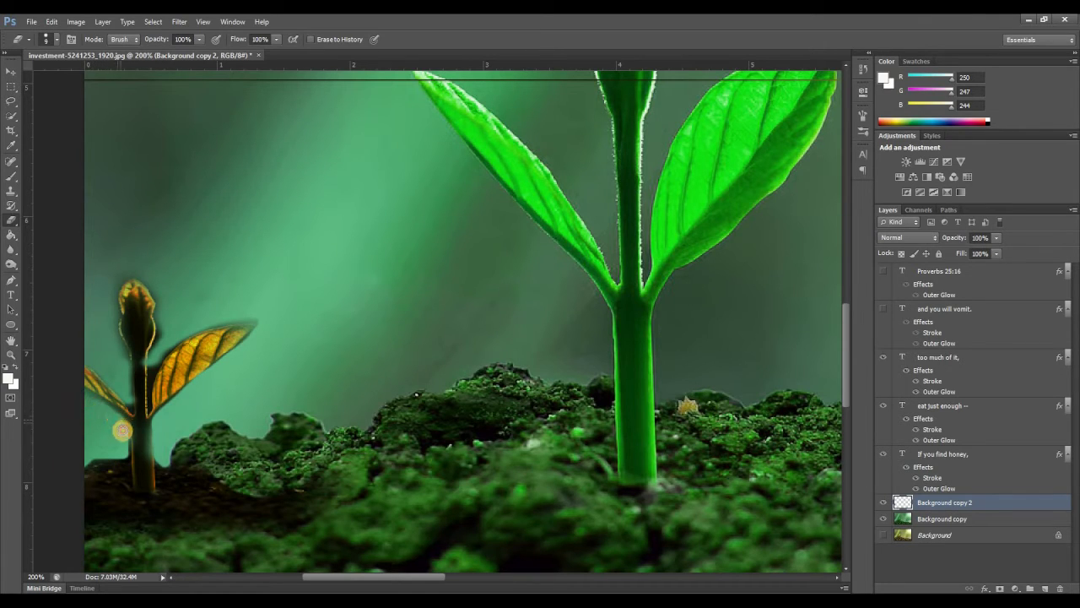
pyautogui.click(55, 38)
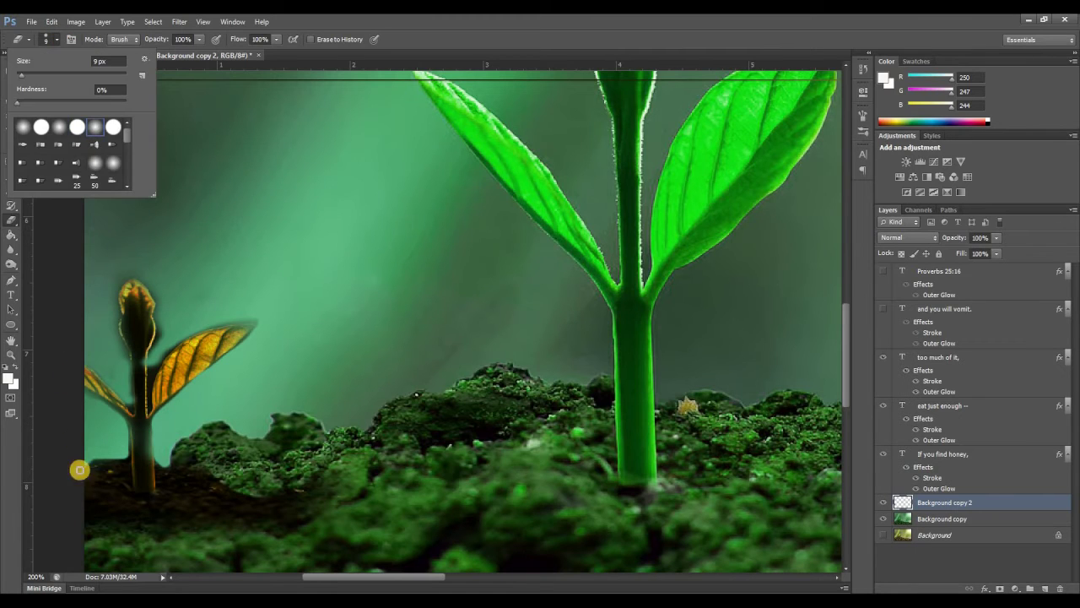
pyautogui.click(94, 403)
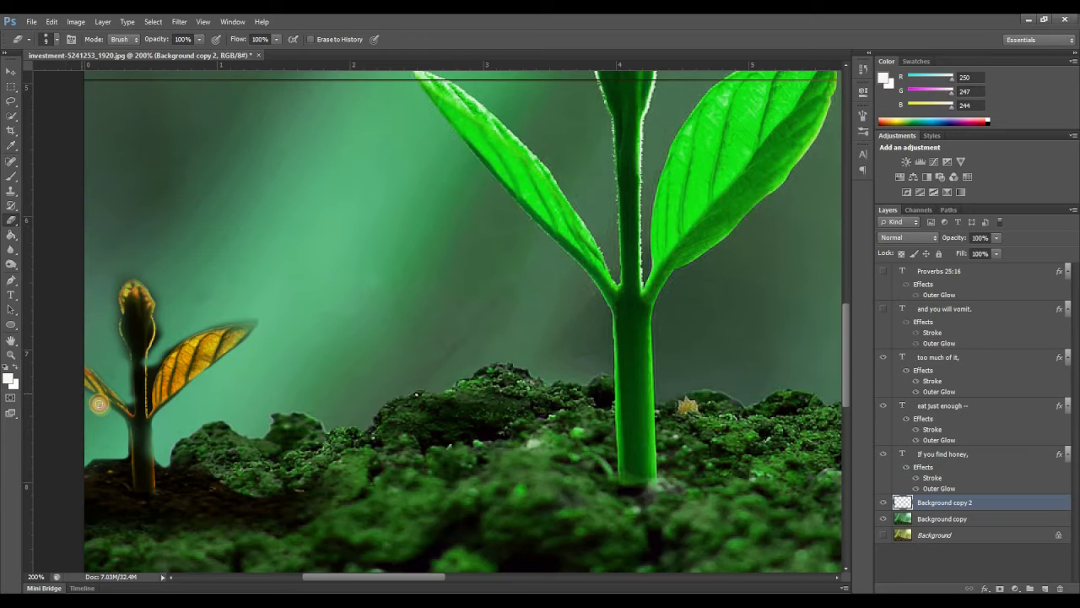
pyautogui.moveTo(121, 457)
pyautogui.mouseDown()
pyautogui.moveTo(86, 460)
pyautogui.moveTo(167, 463)
pyautogui.mouseUp()
pyautogui.moveTo(122, 350)
pyautogui.mouseDown()
pyautogui.moveTo(161, 334)
pyautogui.moveTo(158, 309)
pyautogui.mouseUp()
pyautogui.moveTo(147, 385); pyautogui.dragTo(158, 359)
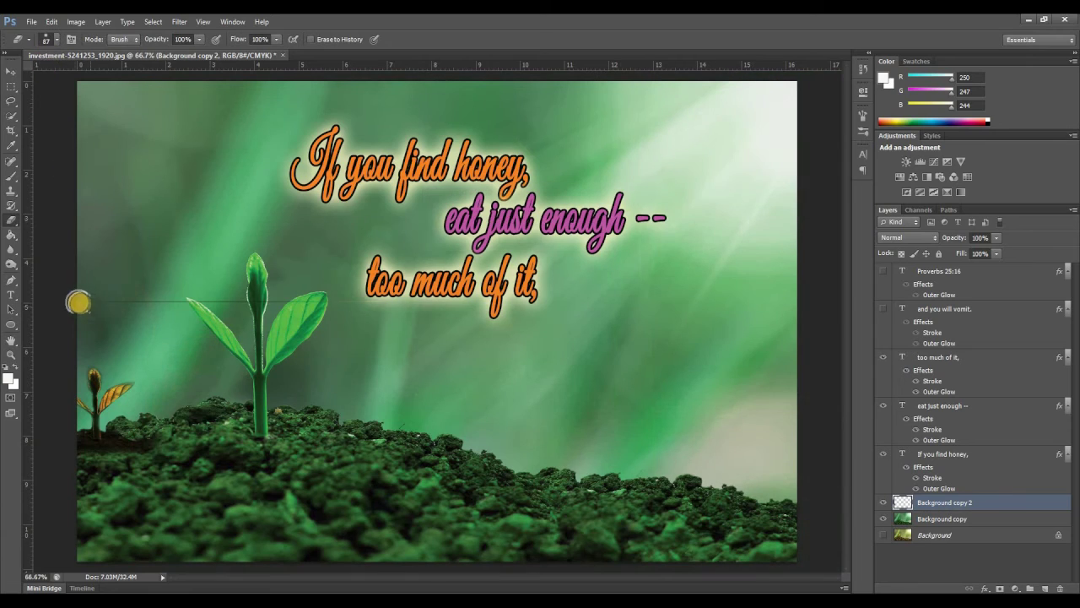
# Step: Erase the stray horizontal line and unhide the 'Proverbs 25:16' and 'and you will vomit.' layers
pyautogui.moveTo(79, 301)
pyautogui.mouseDown()
pyautogui.moveTo(338, 298)
pyautogui.moveTo(106, 321)
pyautogui.moveTo(113, 341)
pyautogui.mouseUp()
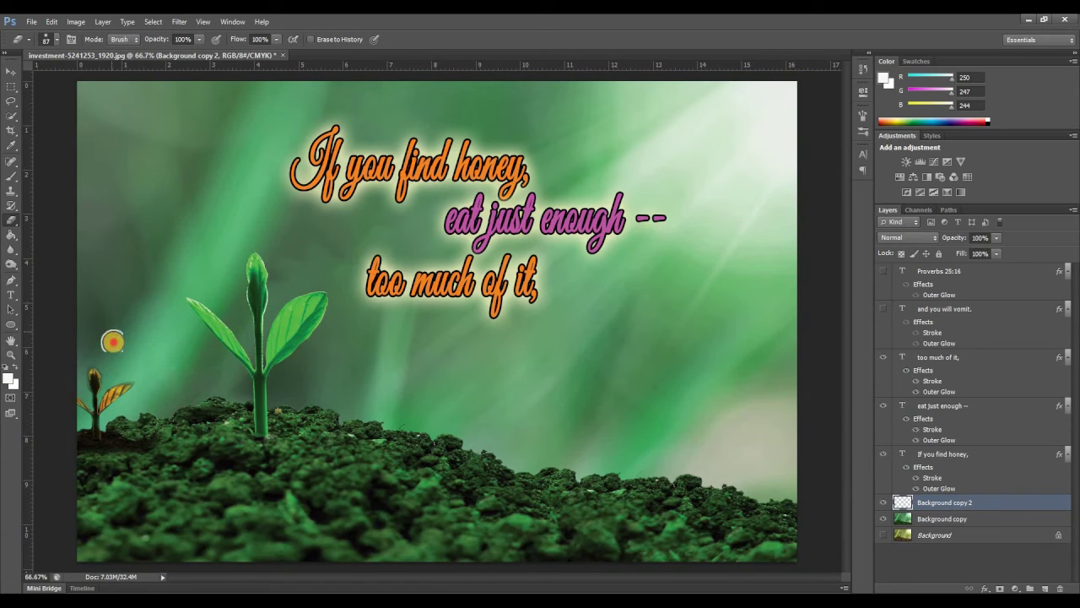
pyautogui.click(11, 71)
pyautogui.click(883, 270)
pyautogui.click(883, 309)
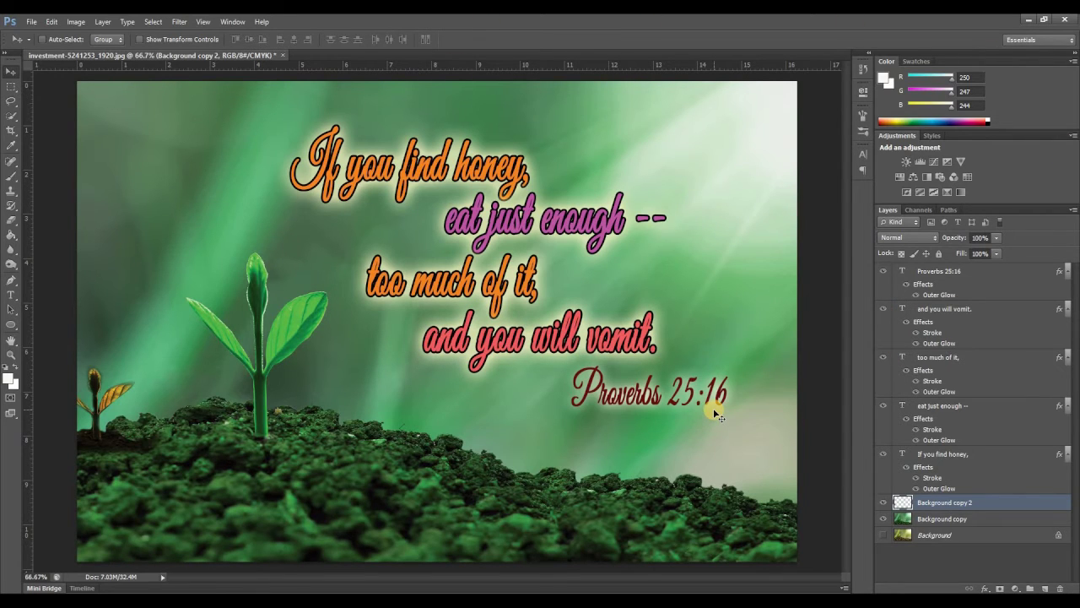
pyautogui.hotkey('ctrl', '+')
pyautogui.hotkey('ctrl', '+')
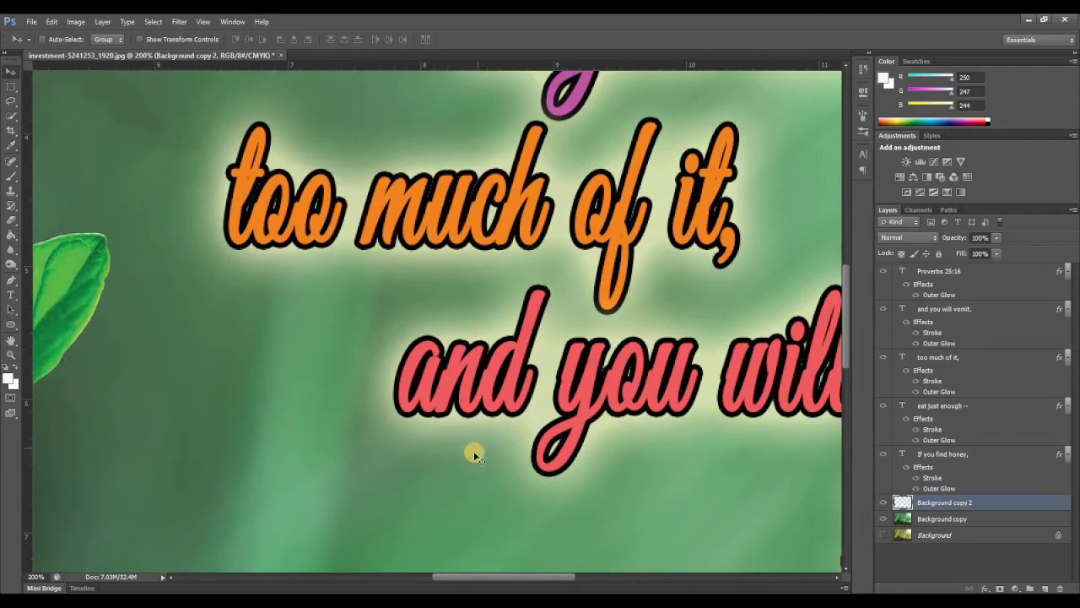
pyautogui.moveTo(444, 193); pyautogui.dragTo(441, 445)
pyautogui.moveTo(433, 246)
pyautogui.mouseDown()
pyautogui.moveTo(433, 295)
pyautogui.moveTo(465, 338)
pyautogui.moveTo(476, 382)
pyautogui.mouseUp()
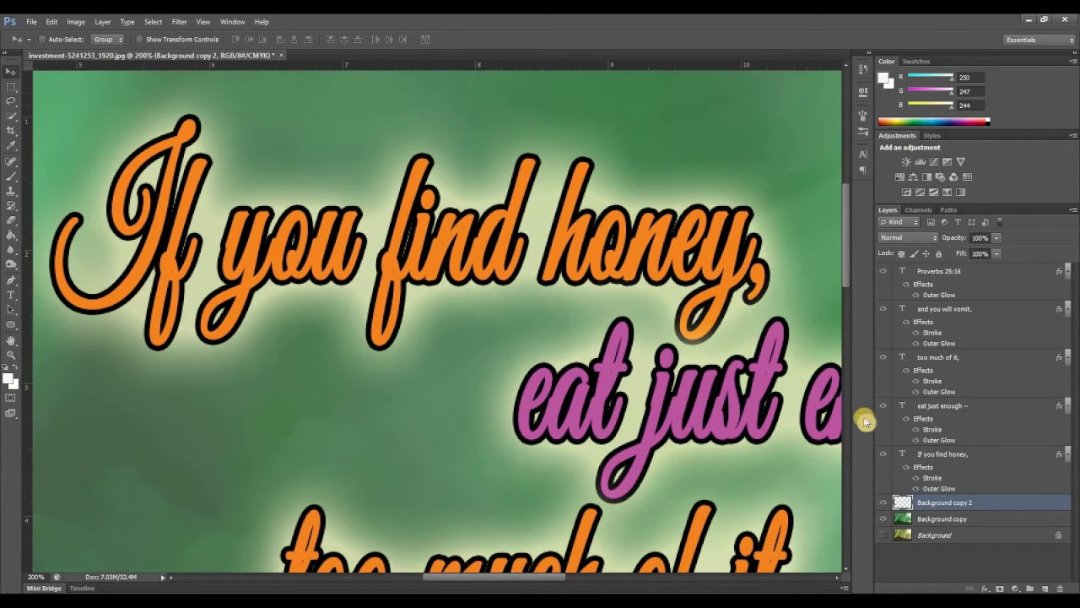
# Step: Enable Bevel & Emboss without texture on the 'If you find honey,' layer
pyautogui.rightClick(952, 456)
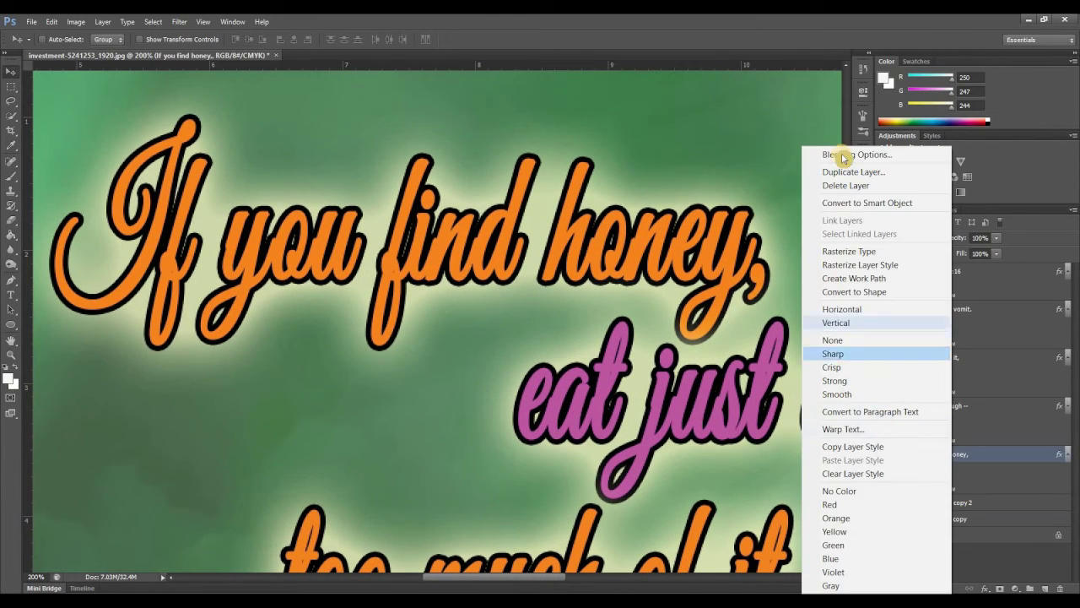
pyautogui.click(816, 156)
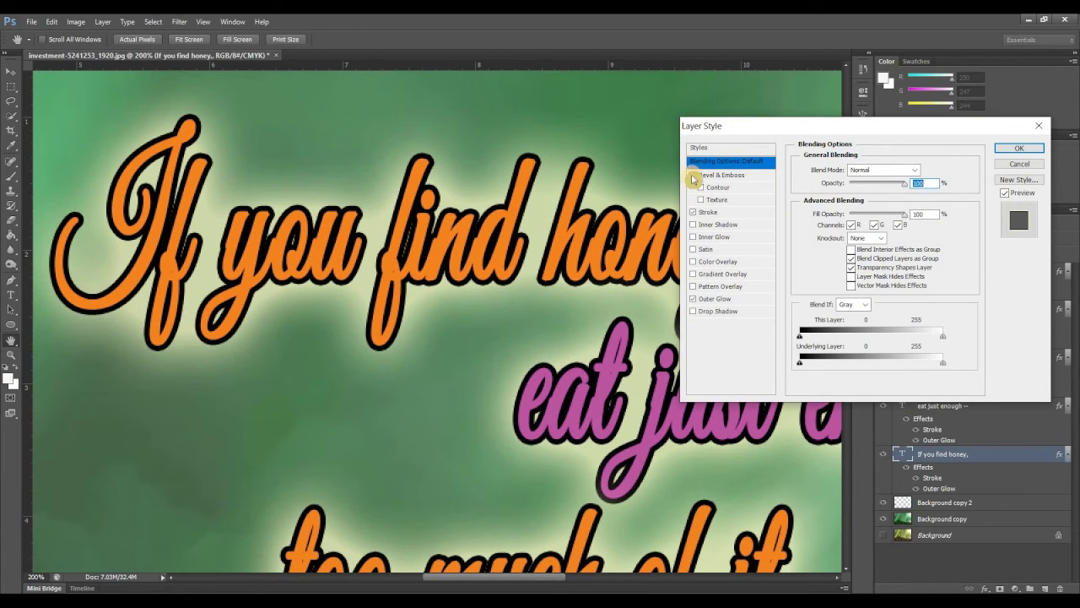
pyautogui.click(693, 175)
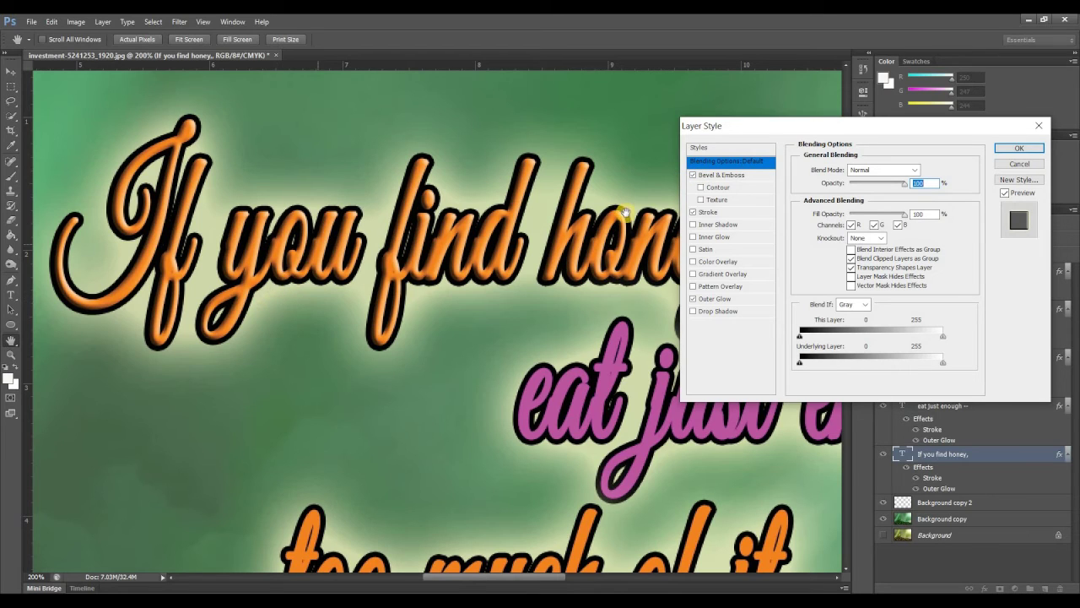
pyautogui.click(700, 200)
pyautogui.click(701, 200)
pyautogui.click(721, 175)
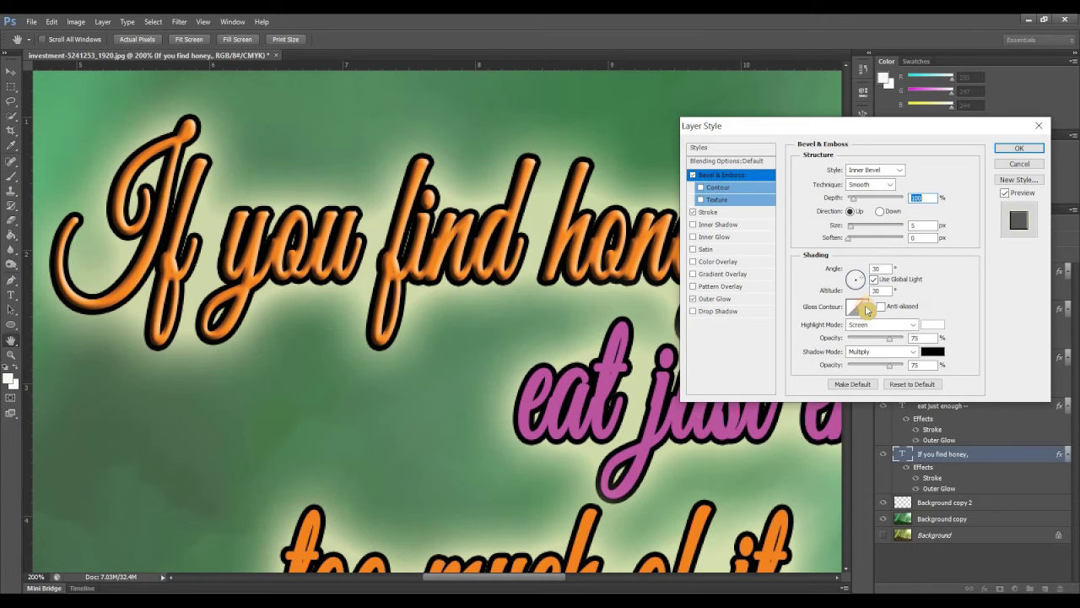
# Step: Build a custom multi-point Gloss Contour curve for the bevel and apply it
pyautogui.click(862, 315)
pyautogui.click(861, 310)
pyautogui.click(857, 307)
pyautogui.moveTo(775, 393); pyautogui.dragTo(747, 355)
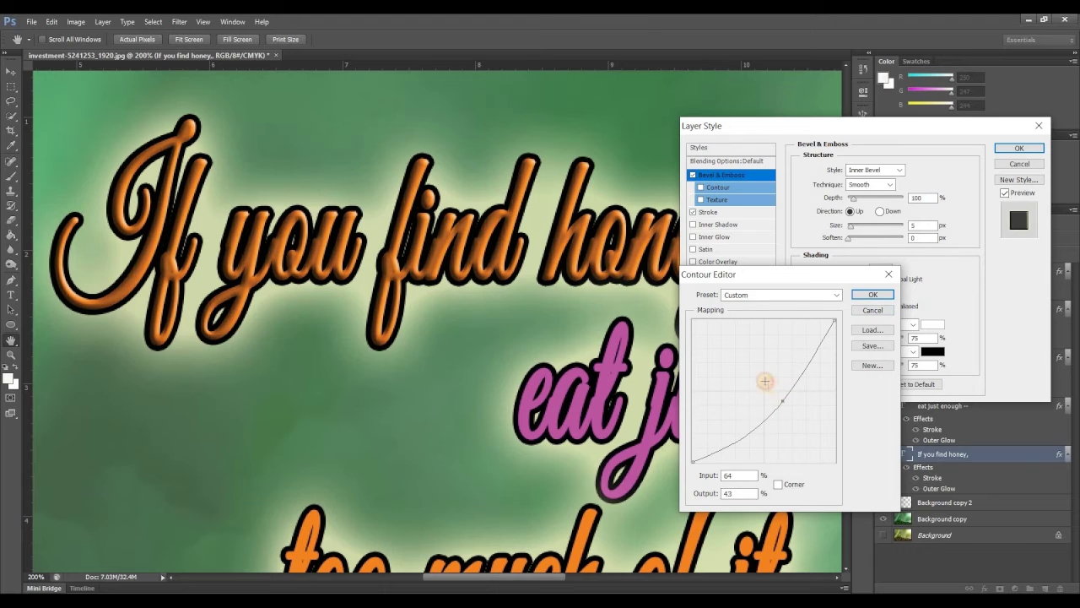
pyautogui.moveTo(746, 355); pyautogui.dragTo(759, 384)
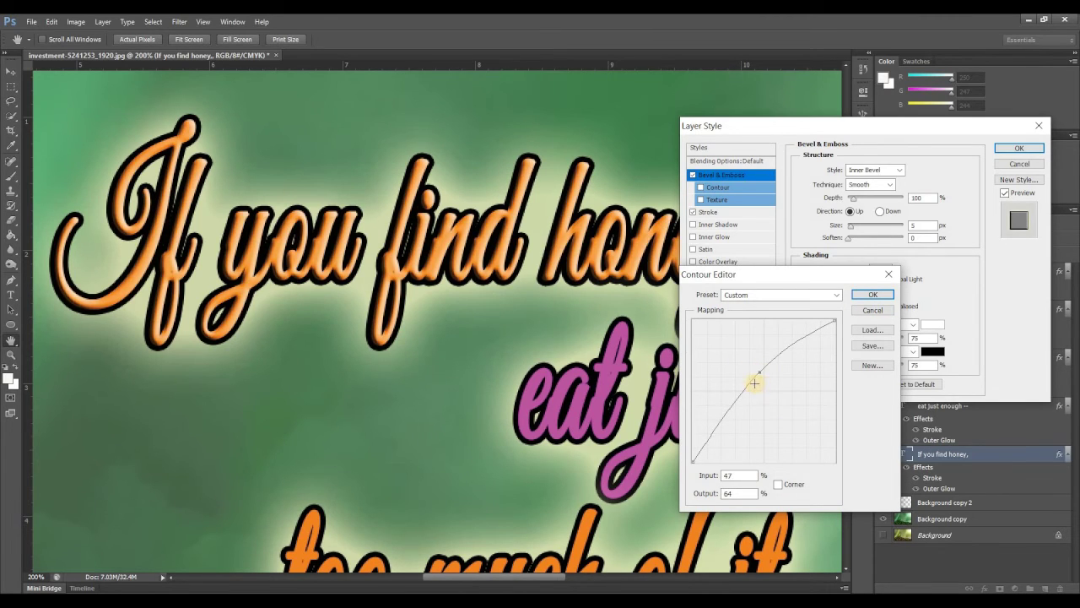
pyautogui.click(756, 384)
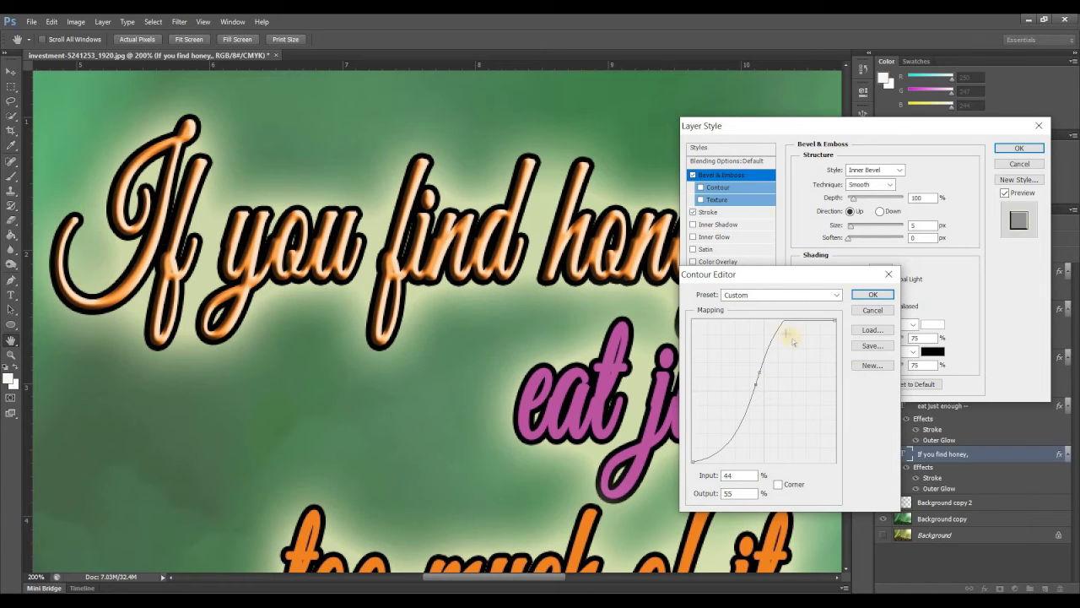
pyautogui.moveTo(786, 320); pyautogui.dragTo(808, 329)
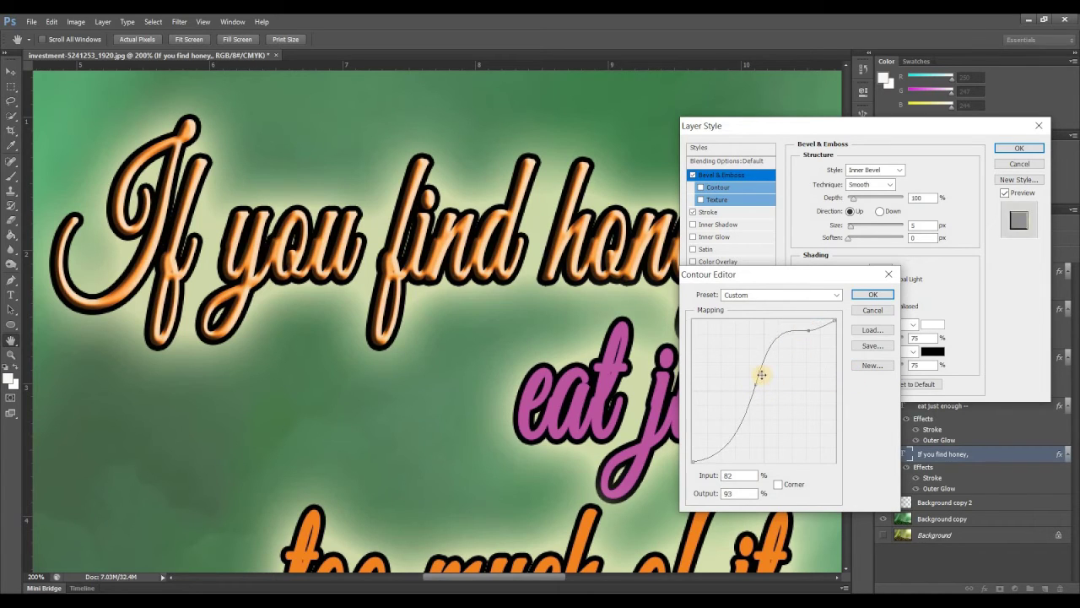
pyautogui.moveTo(766, 376); pyautogui.dragTo(775, 380)
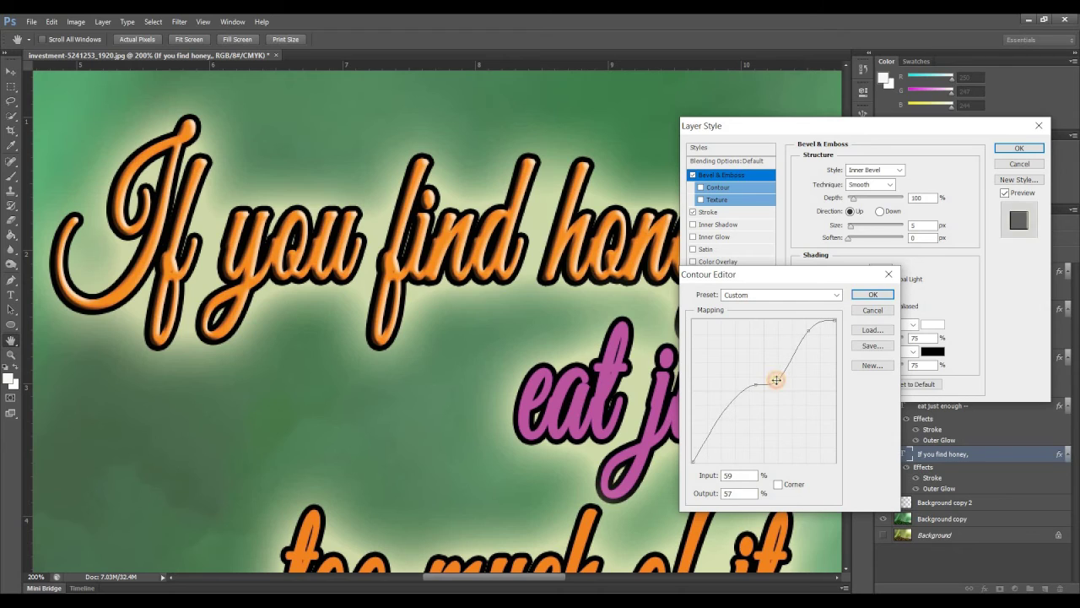
pyautogui.press('Return')
pyautogui.click(1019, 148)
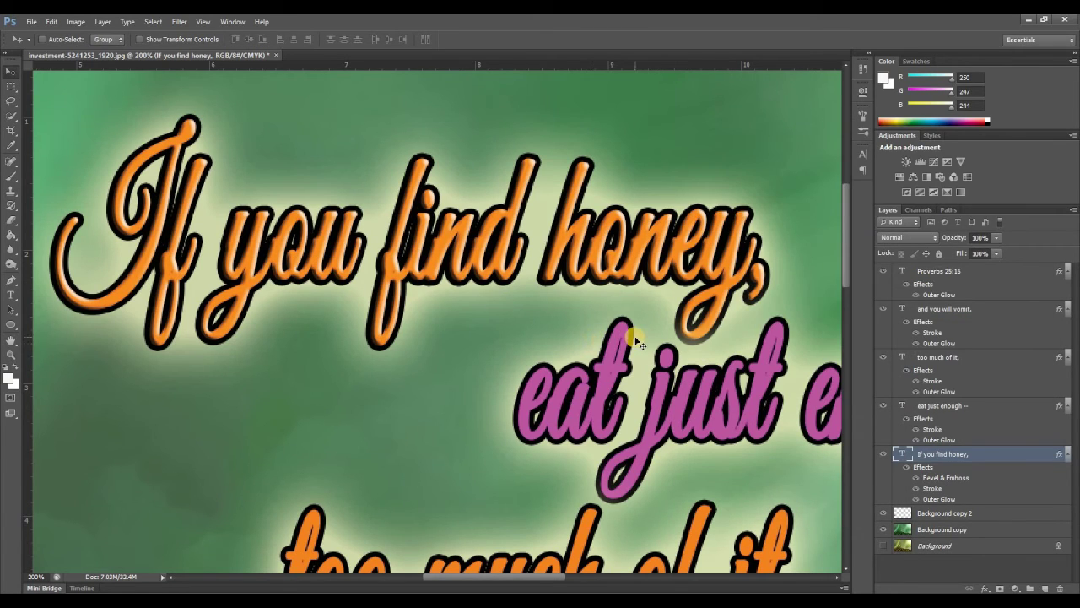
pyautogui.hotkey('ctrl', '-')
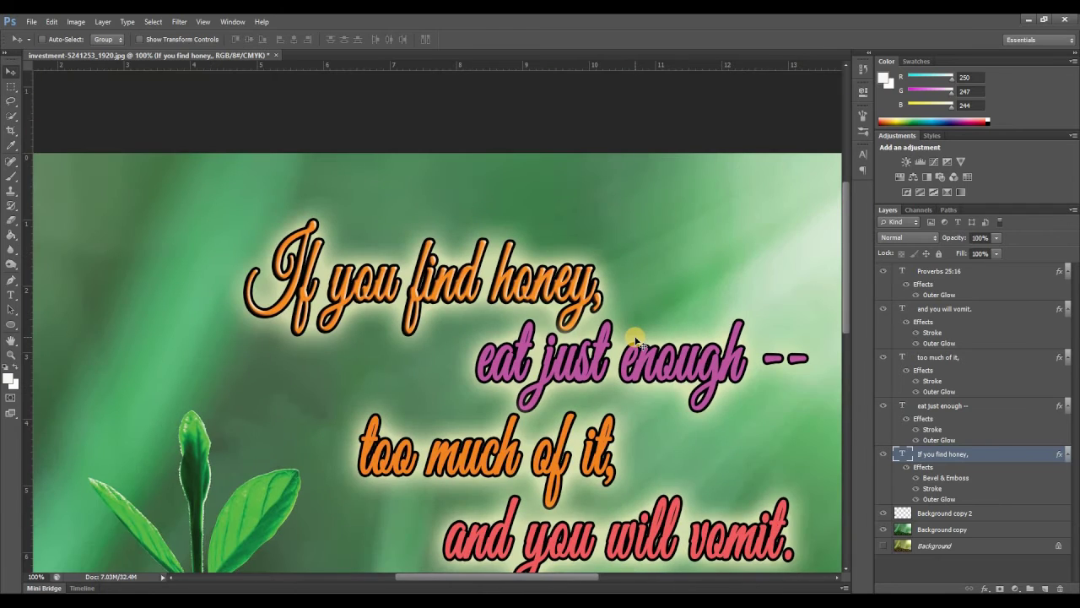
pyautogui.click(952, 407)
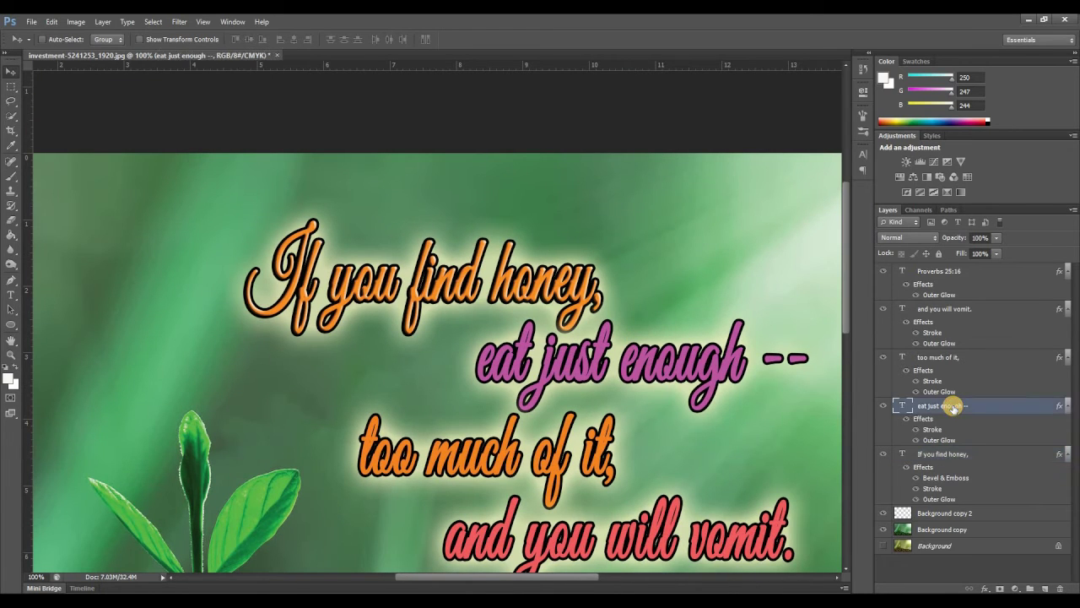
# Step: Bevel the 'eat just enough --' line with an upward-bent custom gloss contour
pyautogui.doubleClick(952, 438)
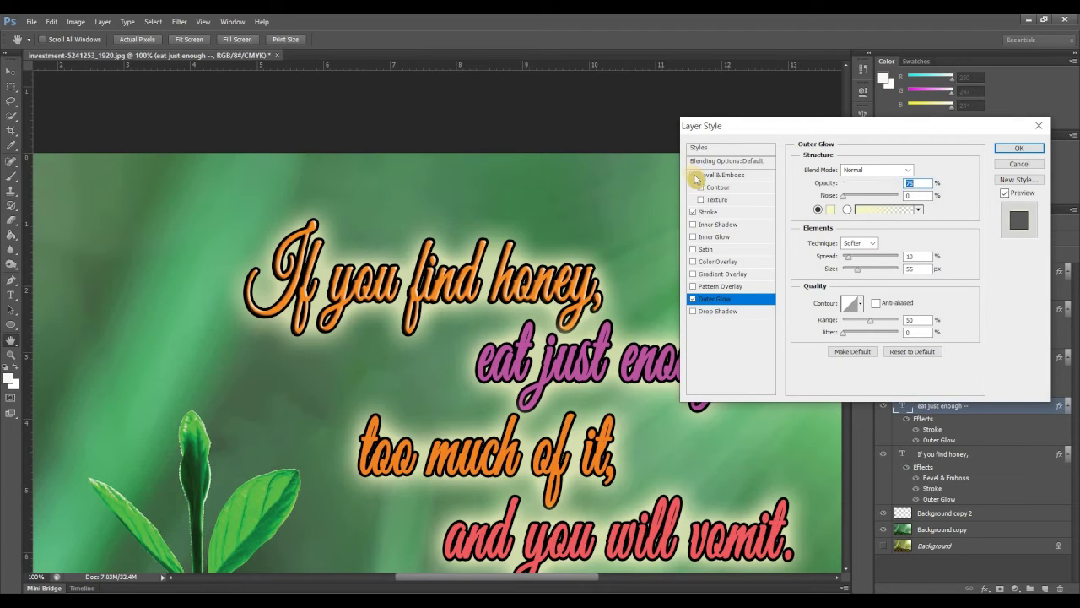
pyautogui.click(693, 176)
pyautogui.click(722, 175)
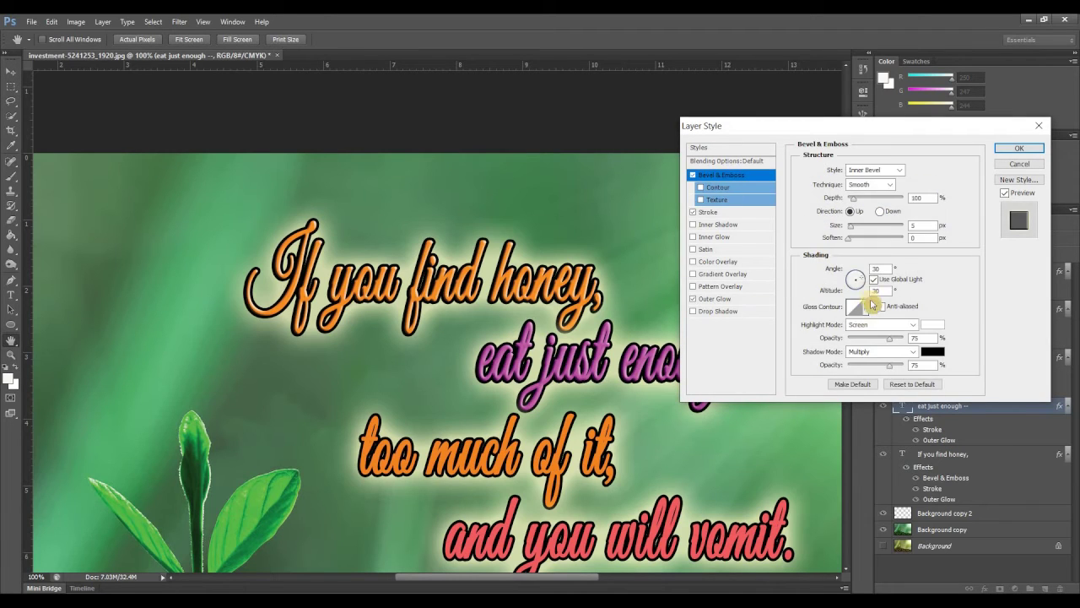
pyautogui.click(853, 309)
pyautogui.moveTo(776, 379)
pyautogui.mouseDown()
pyautogui.moveTo(762, 364)
pyautogui.moveTo(748, 397)
pyautogui.mouseUp()
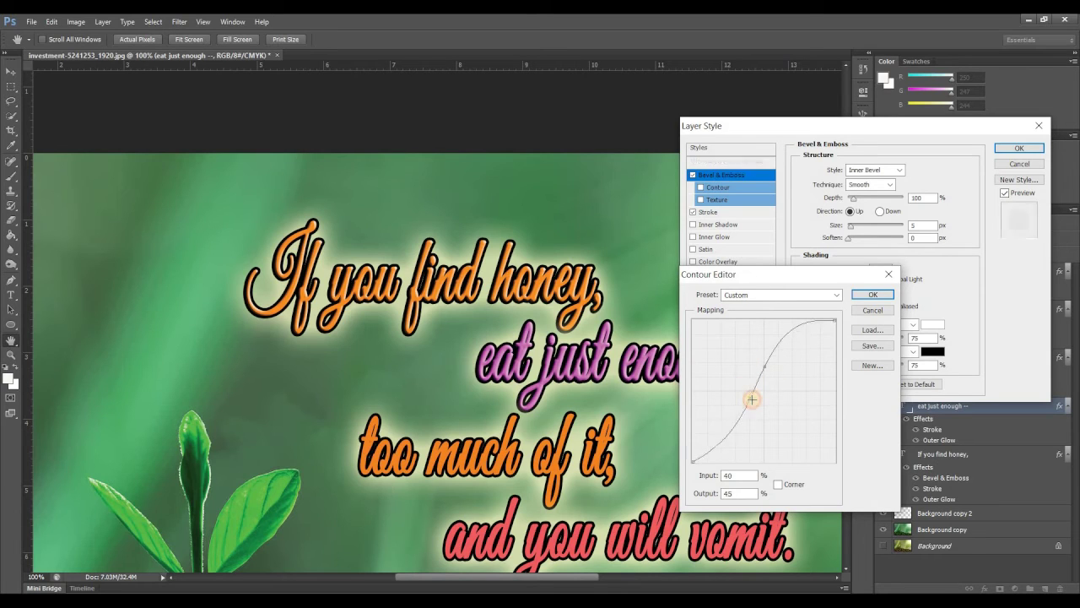
pyautogui.click(872, 293)
pyautogui.click(1016, 148)
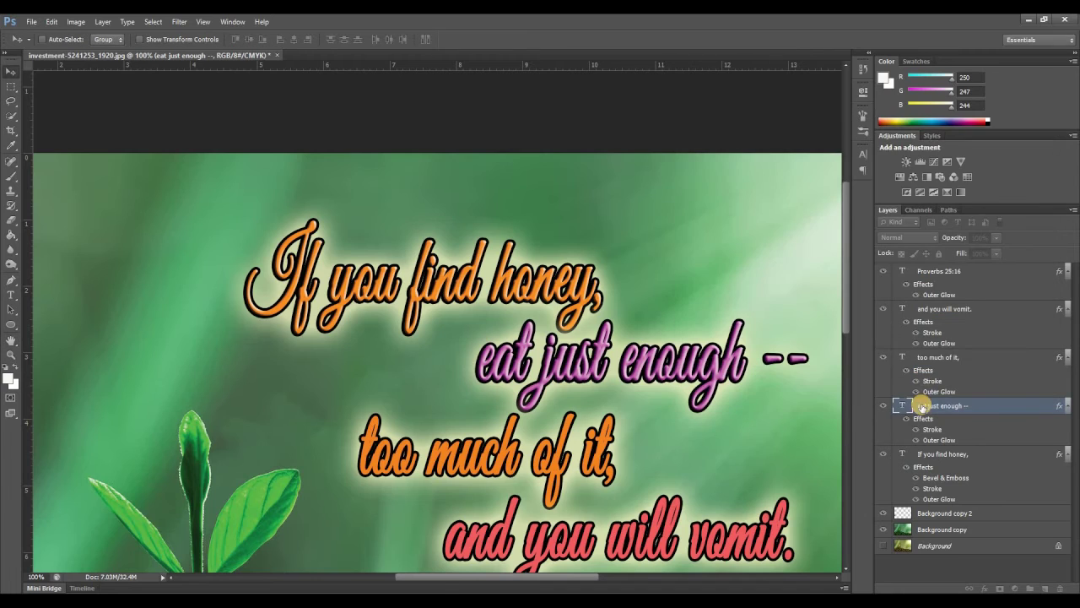
pyautogui.click(933, 391)
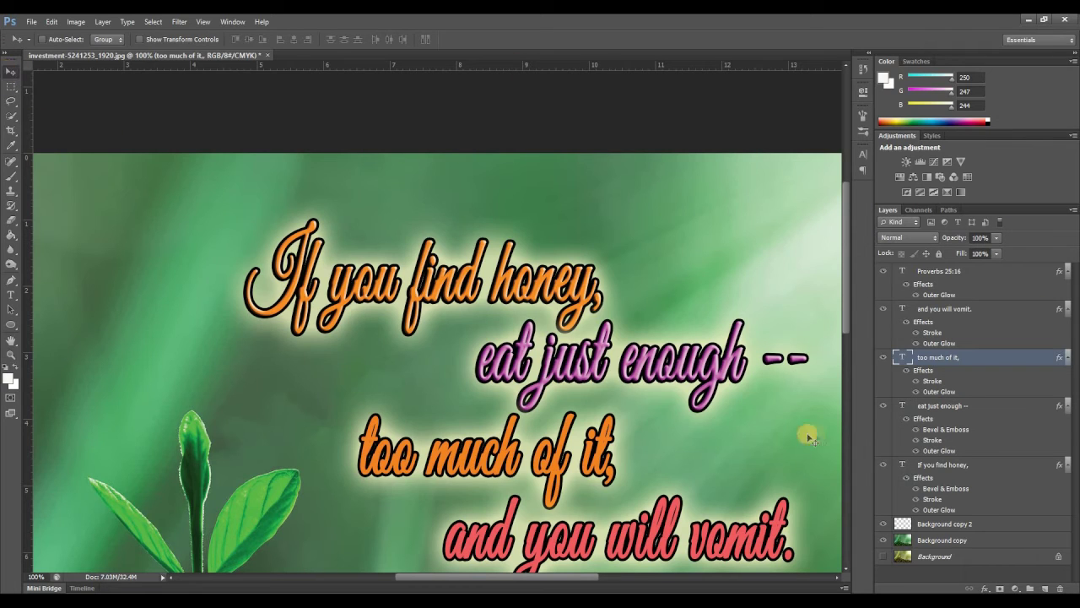
# Step: Bevel the 'too much of it,' line with a two-point S-shaped gloss contour
pyautogui.doubleClick(900, 373)
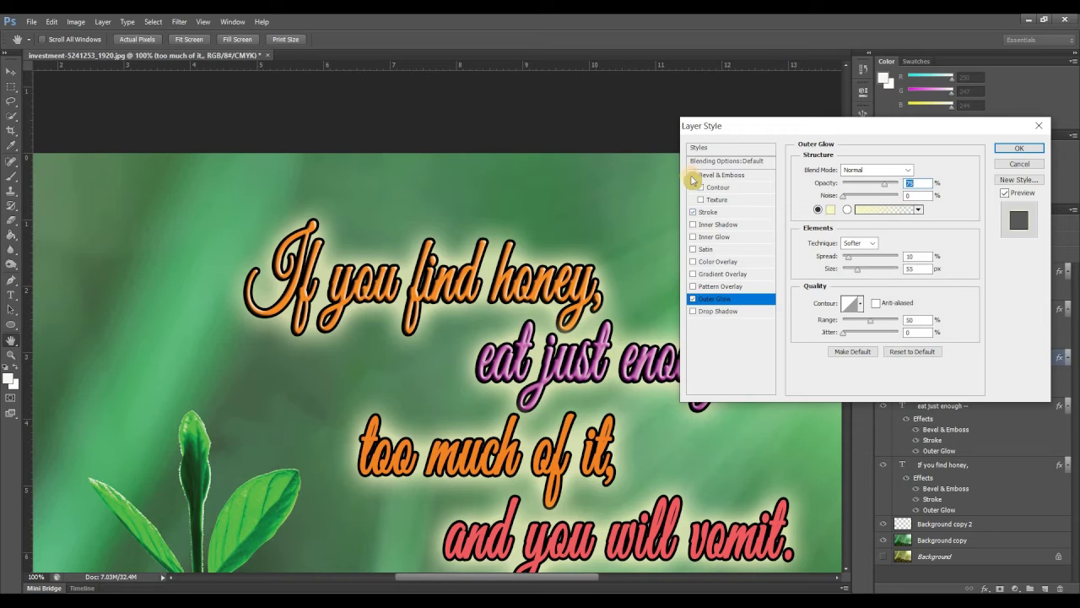
pyautogui.click(714, 178)
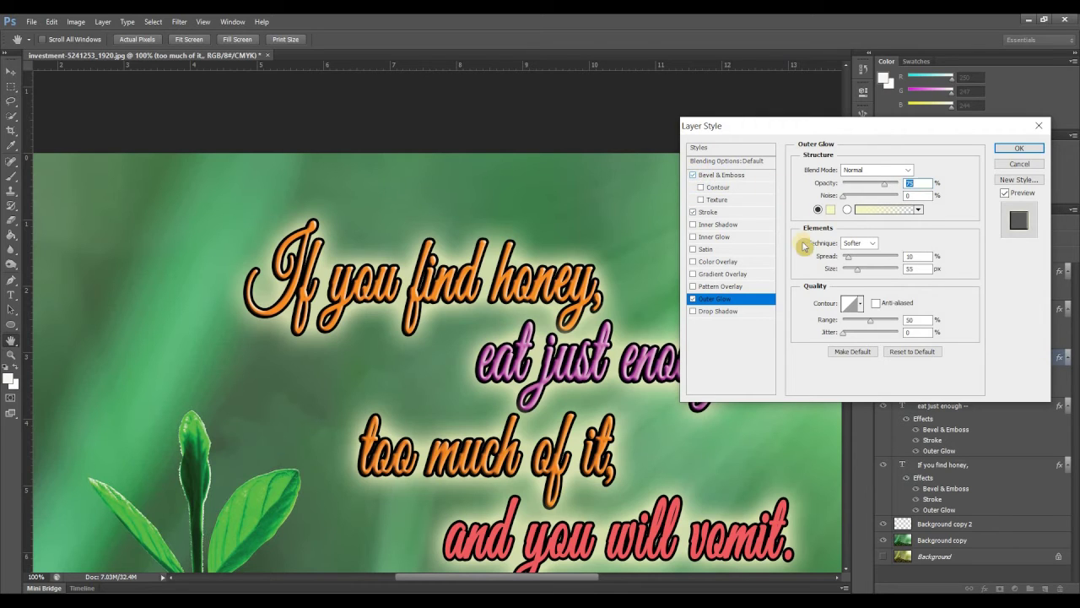
pyautogui.click(855, 306)
pyautogui.moveTo(779, 379); pyautogui.dragTo(768, 370)
pyautogui.click(755, 401)
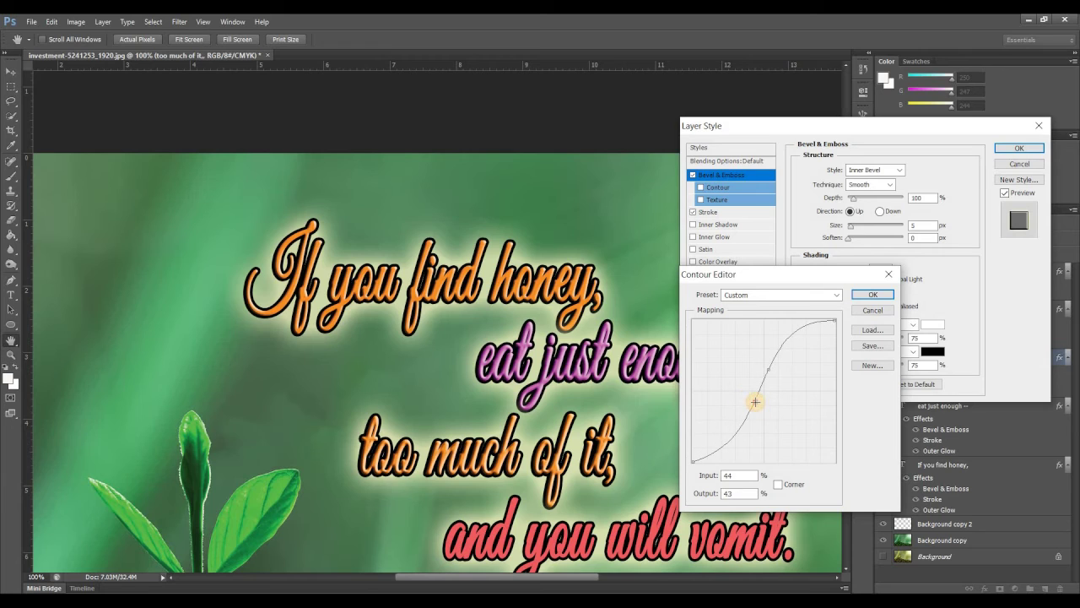
pyautogui.click(870, 298)
pyautogui.click(1020, 150)
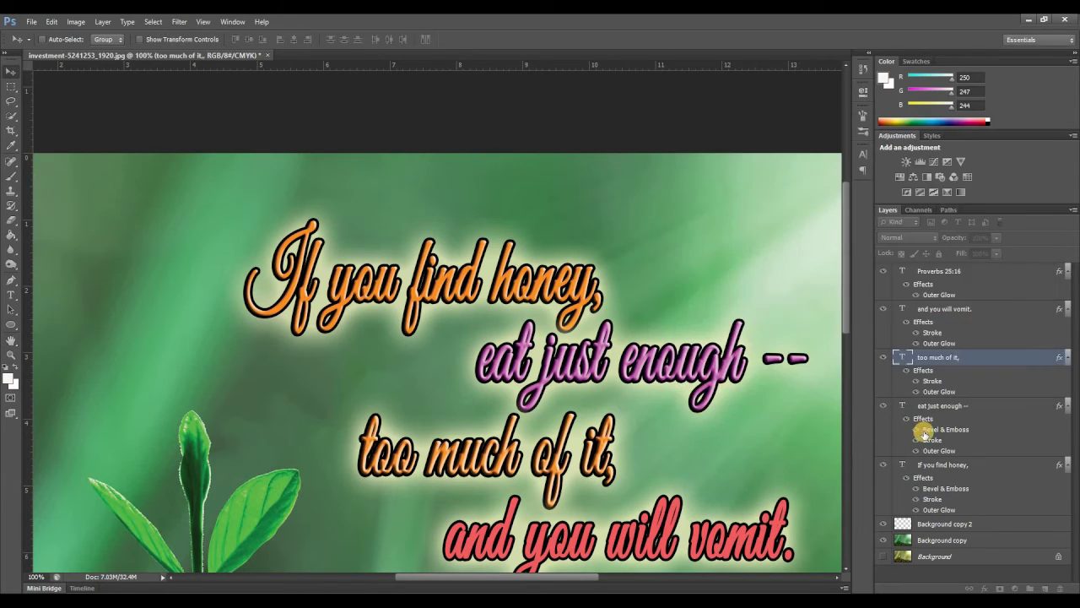
pyautogui.click(952, 499)
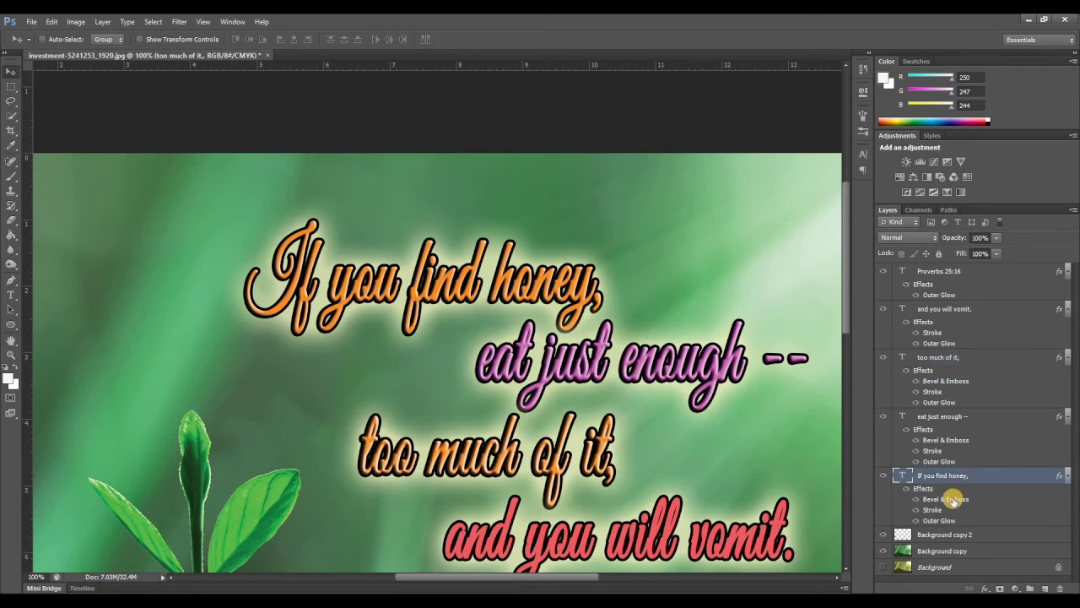
# Step: Reopen the 'If you find honey,' bevel and drag its gloss contour into a smoother S-curve
pyautogui.rightClick(952, 498)
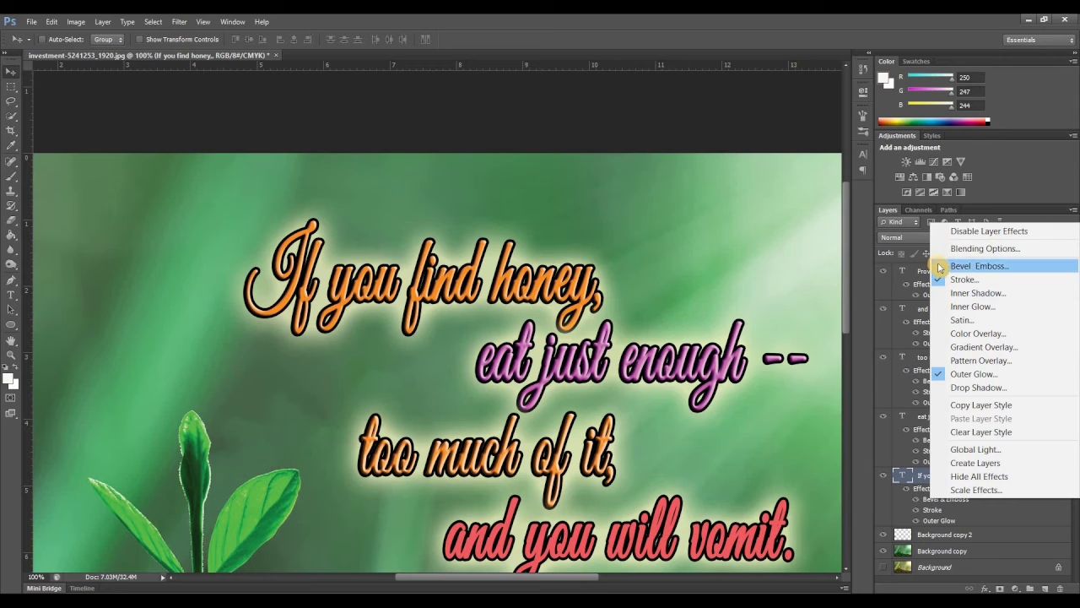
pyautogui.click(940, 266)
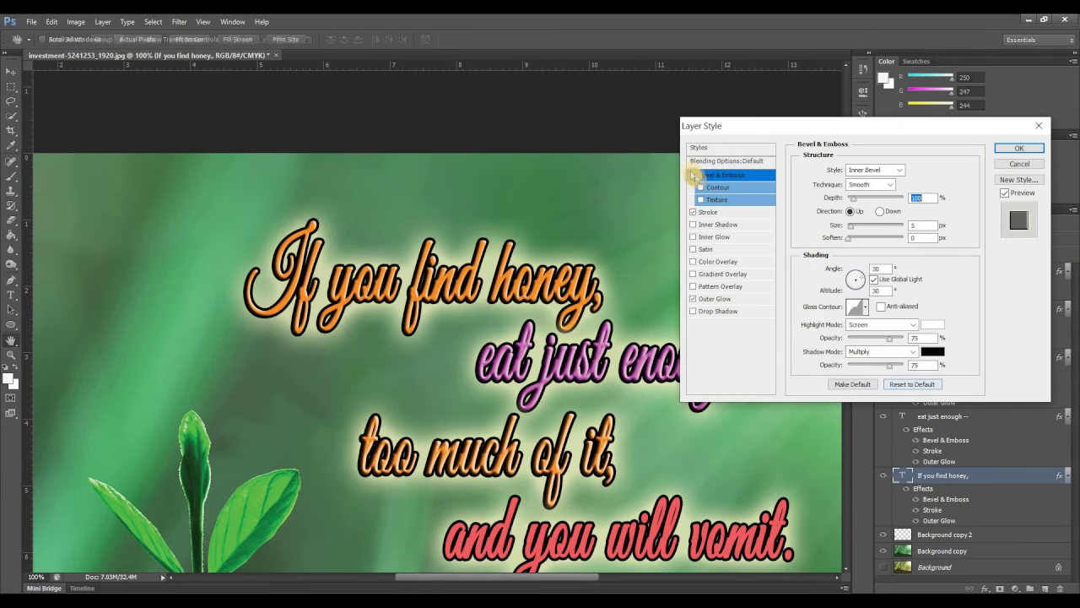
pyautogui.click(693, 175)
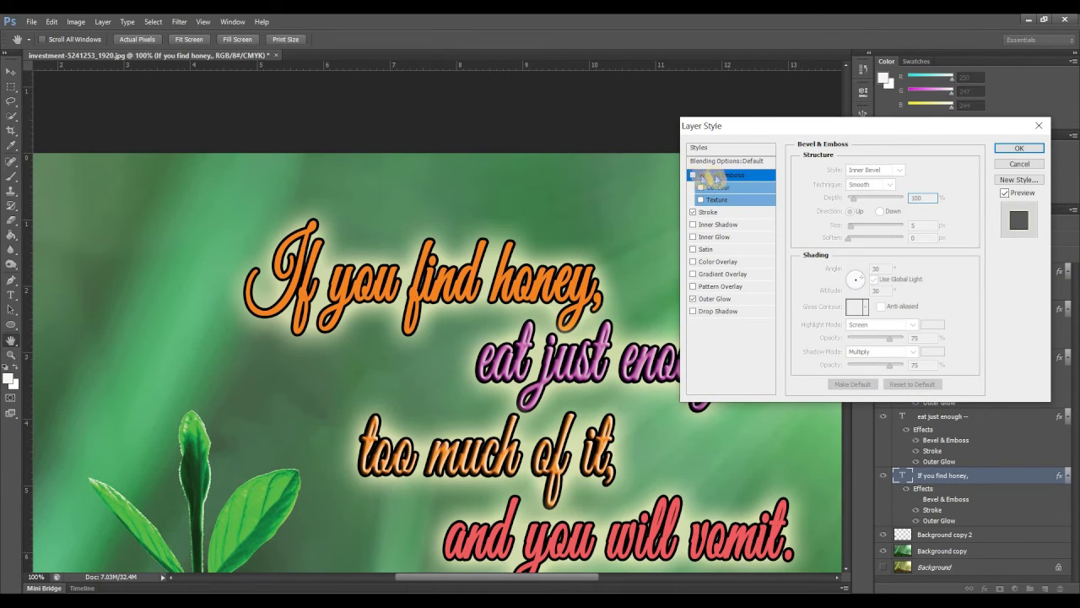
pyautogui.click(694, 175)
pyautogui.click(854, 311)
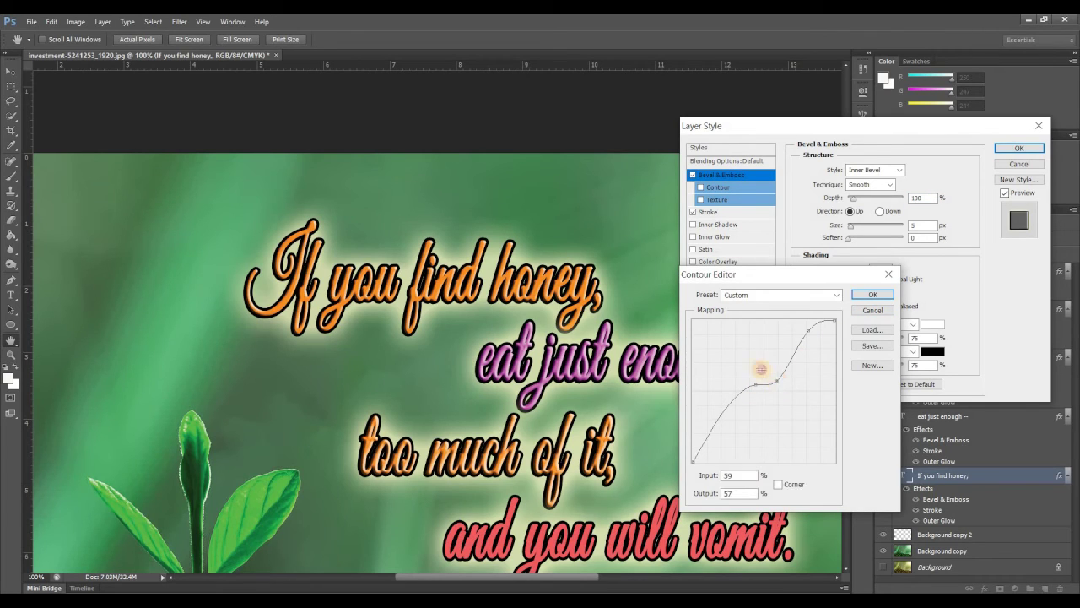
pyautogui.moveTo(764, 369); pyautogui.dragTo(757, 395)
pyautogui.click(874, 295)
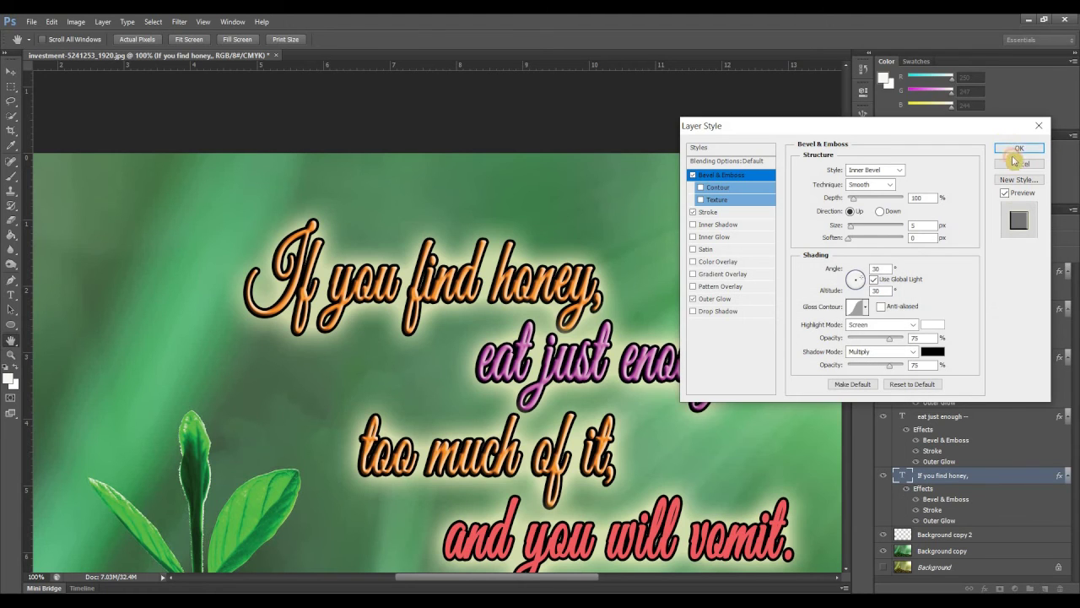
pyautogui.click(1017, 148)
pyautogui.moveTo(846, 335); pyautogui.dragTo(847, 397)
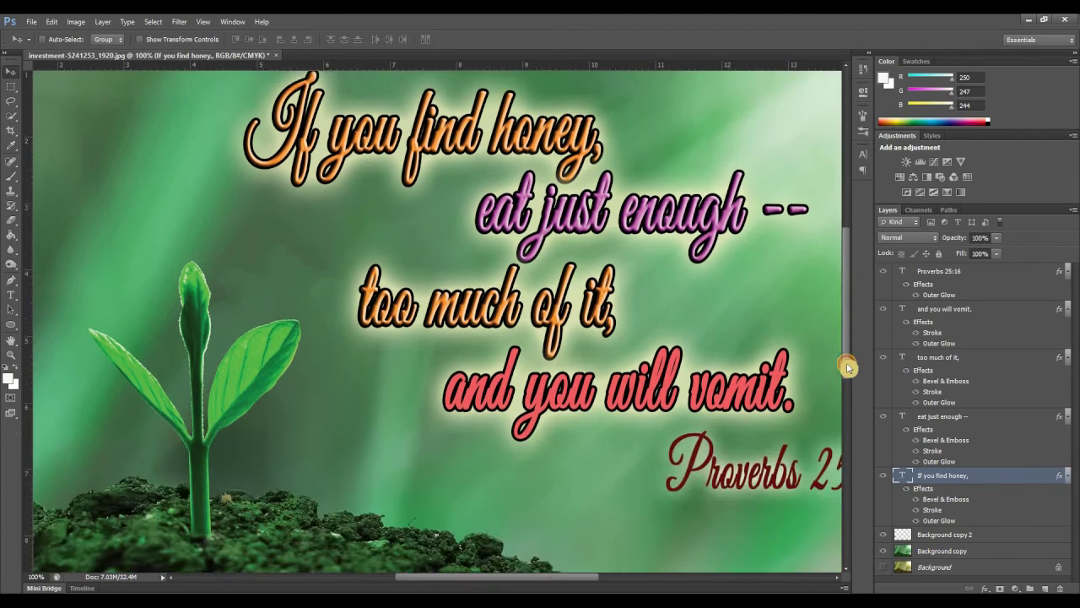
# Step: Add Bevel & Emboss to 'and you will vomit.' and bend its Outer Glow contour into an S-curve
pyautogui.moveTo(530, 577); pyautogui.dragTo(576, 577)
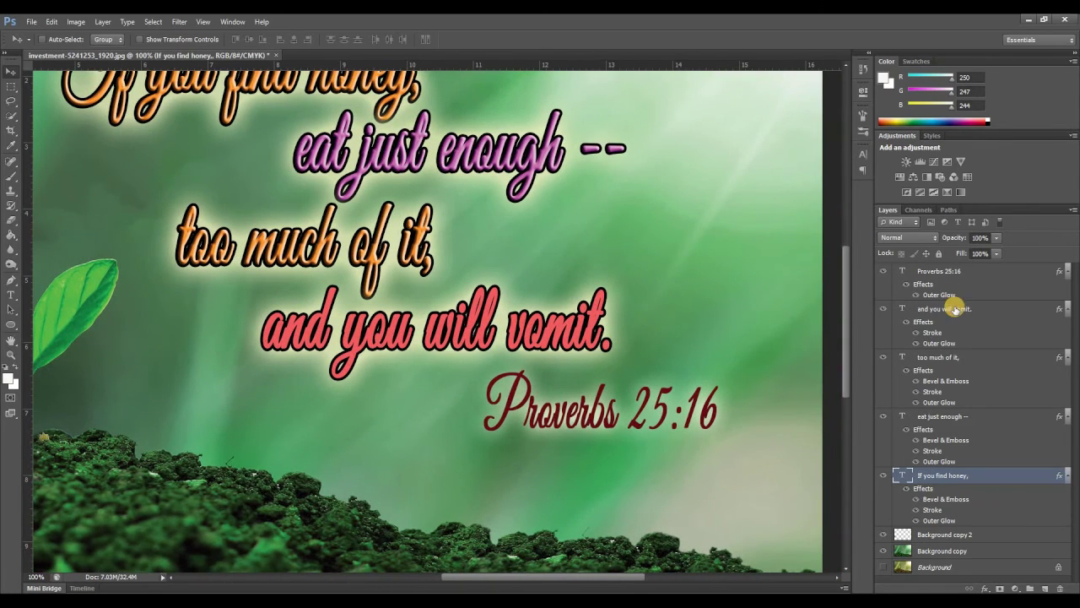
pyautogui.click(952, 309)
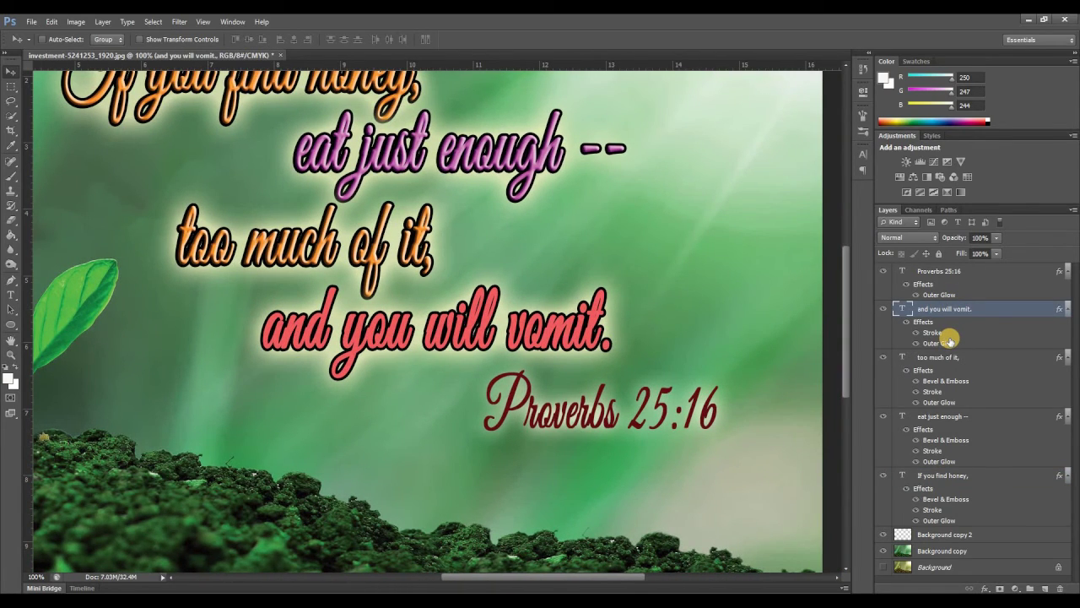
pyautogui.click(949, 340)
pyautogui.doubleClick(949, 340)
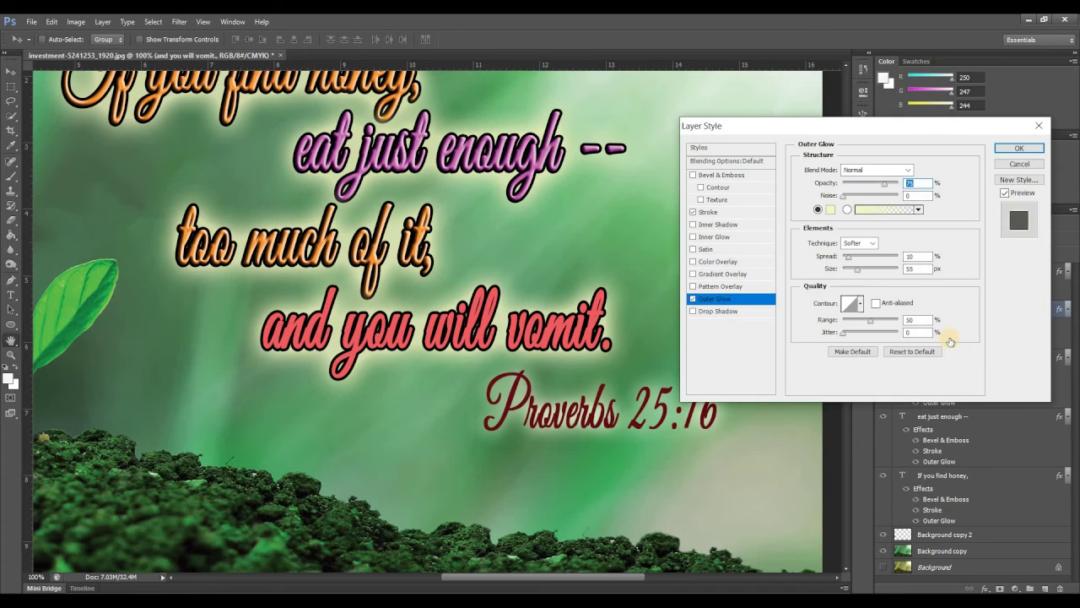
pyautogui.click(713, 176)
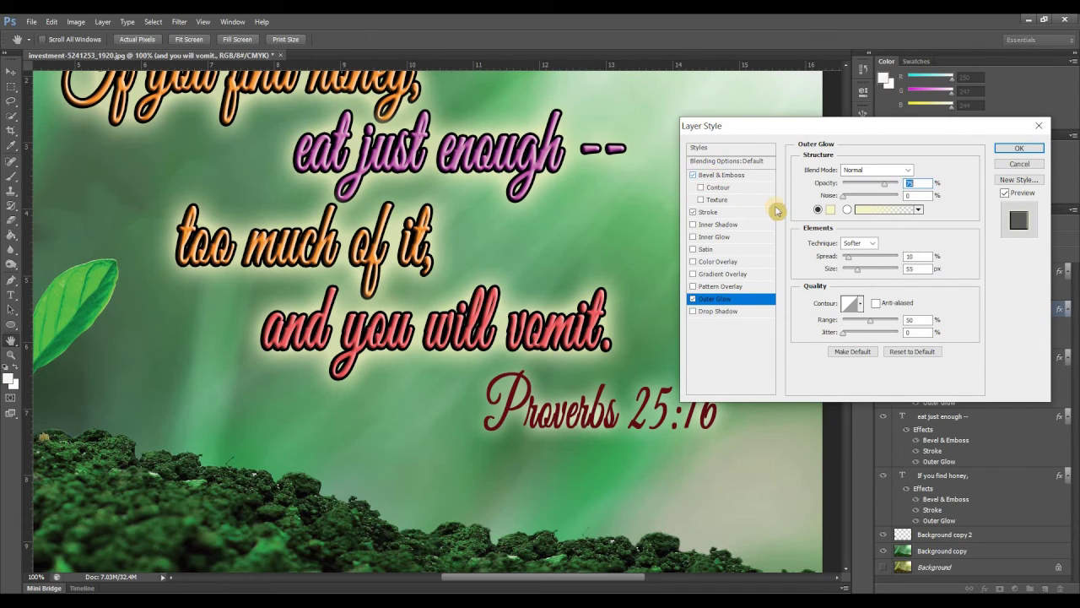
pyautogui.click(851, 312)
pyautogui.moveTo(776, 376)
pyautogui.mouseDown()
pyautogui.moveTo(764, 369)
pyautogui.moveTo(750, 392)
pyautogui.mouseUp()
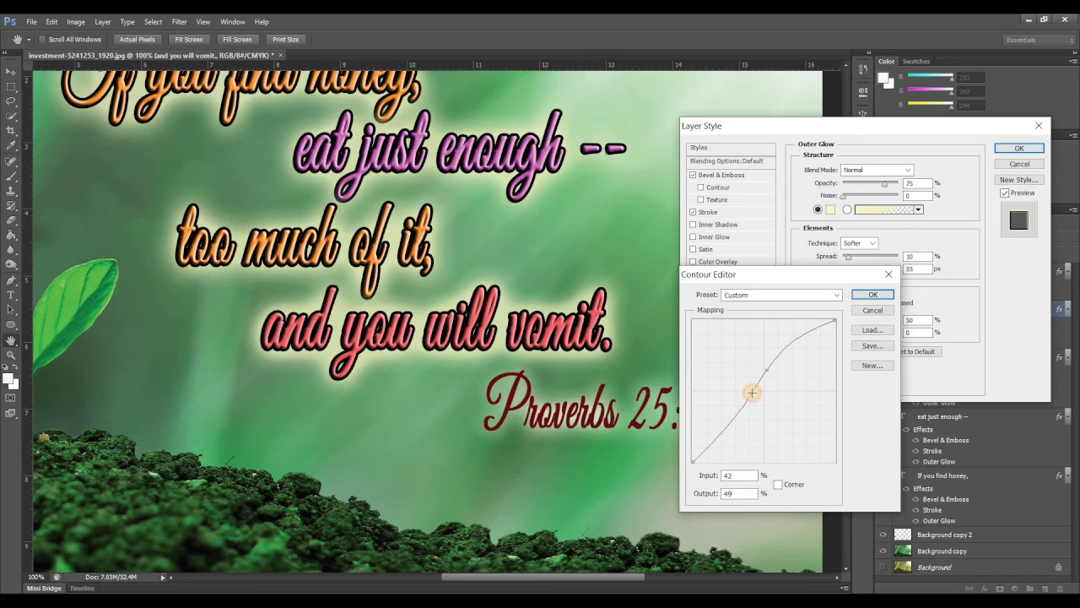
pyautogui.click(879, 299)
pyautogui.click(1018, 148)
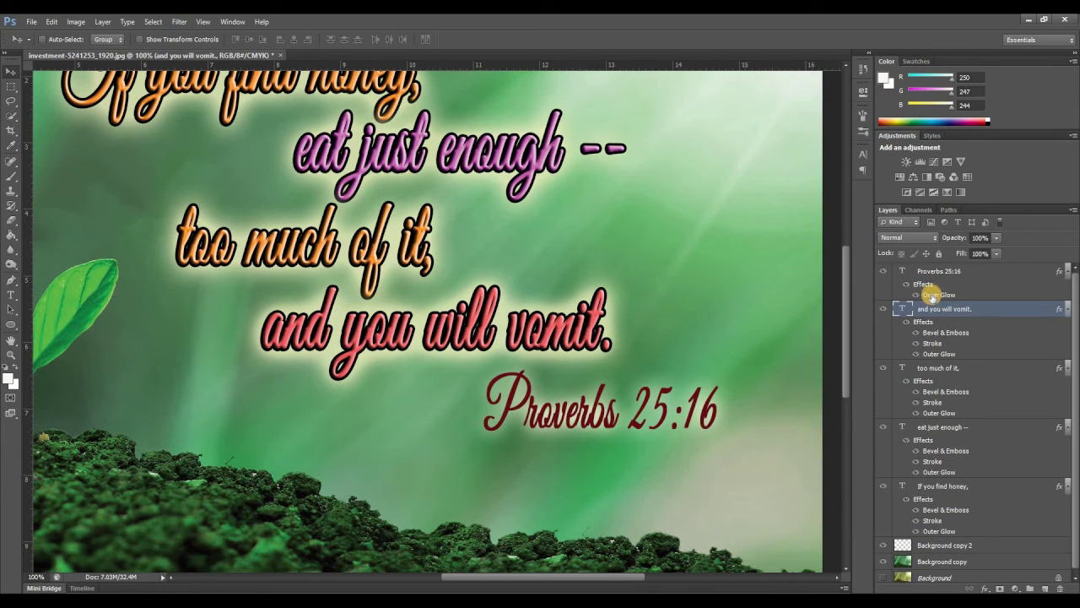
pyautogui.click(933, 295)
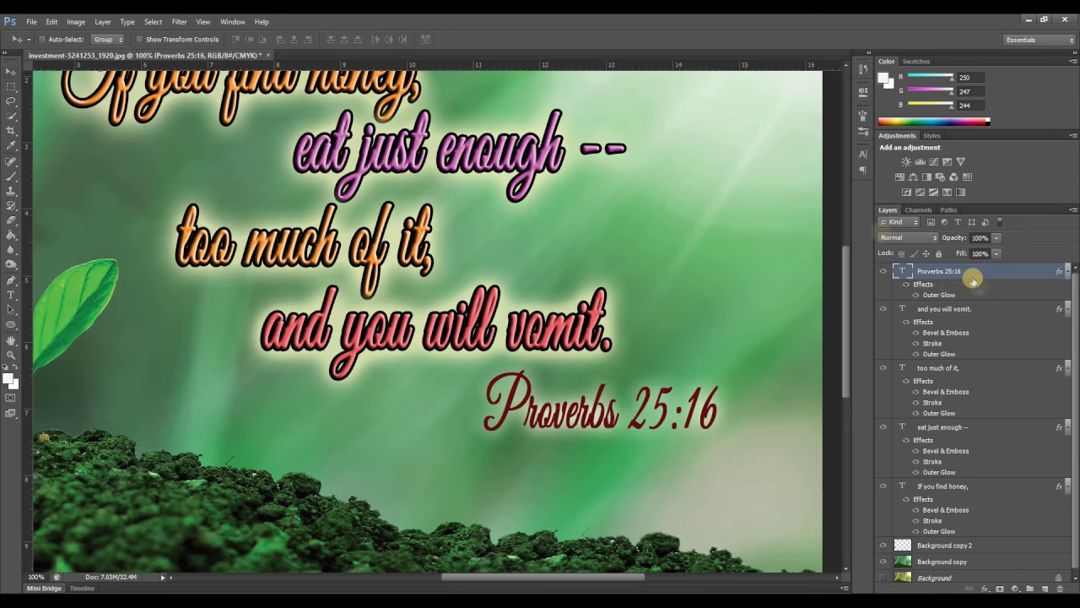
# Step: Add Bevel & Emboss to 'Proverbs 25:16' with a two-point custom gloss contour
pyautogui.doubleClick(979, 289)
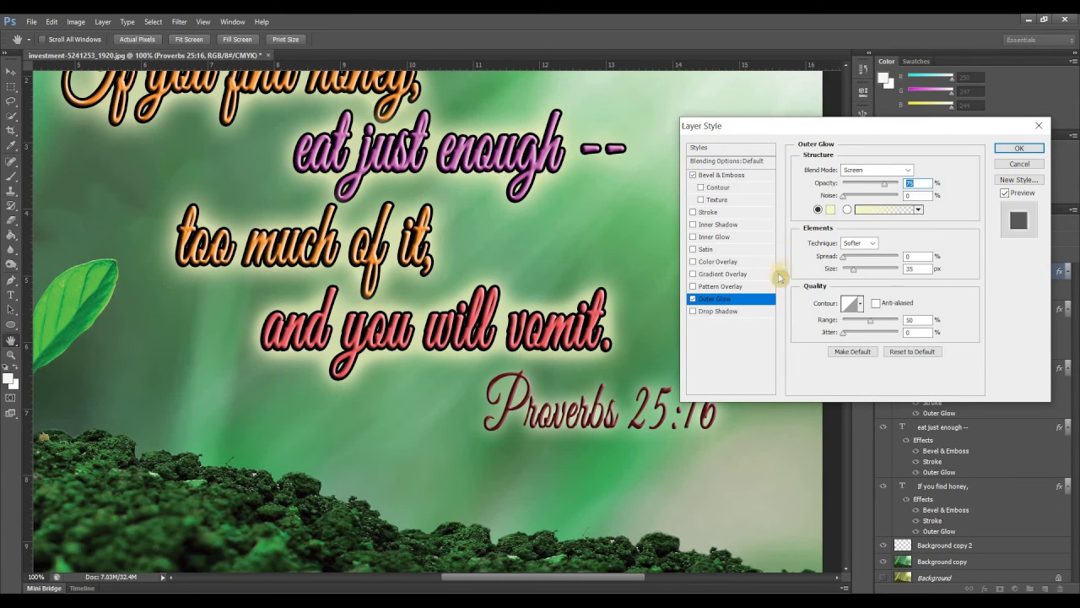
pyautogui.click(741, 177)
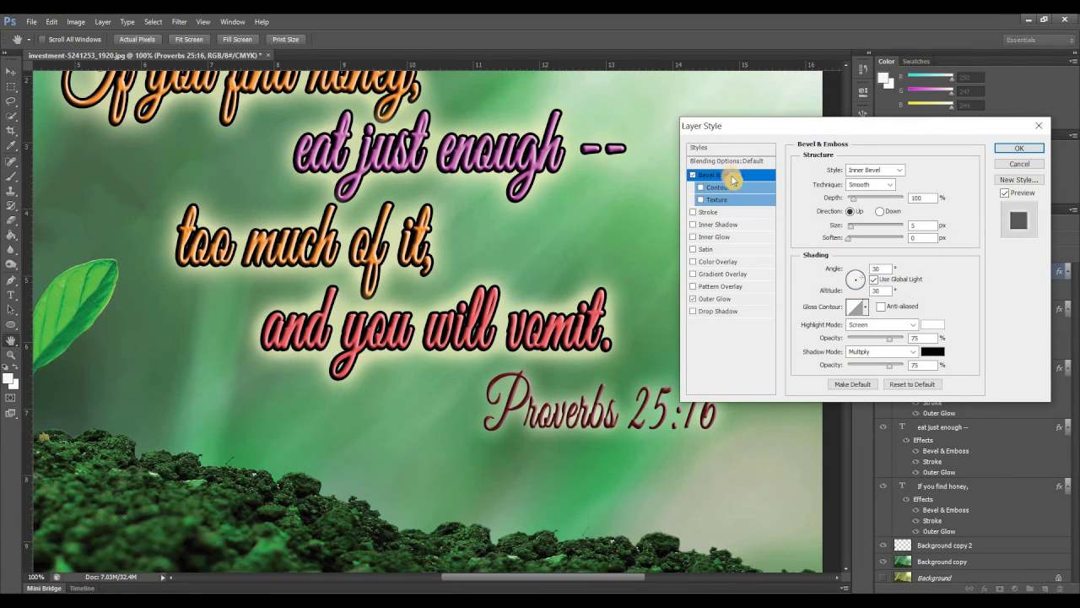
pyautogui.click(860, 310)
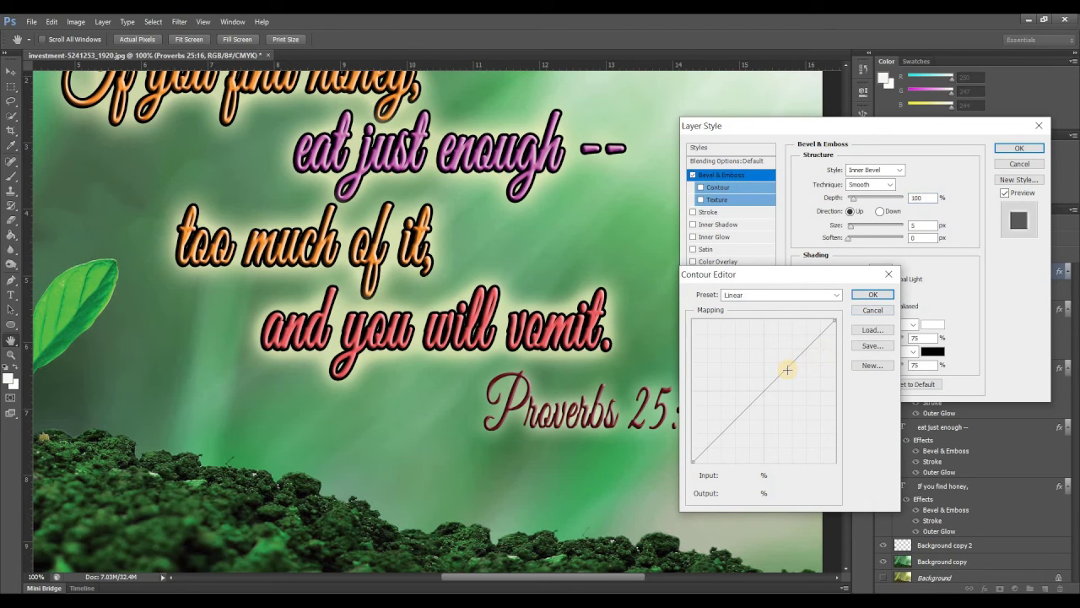
pyautogui.moveTo(780, 368); pyautogui.dragTo(775, 365)
pyautogui.moveTo(755, 404); pyautogui.dragTo(759, 405)
pyautogui.click(872, 294)
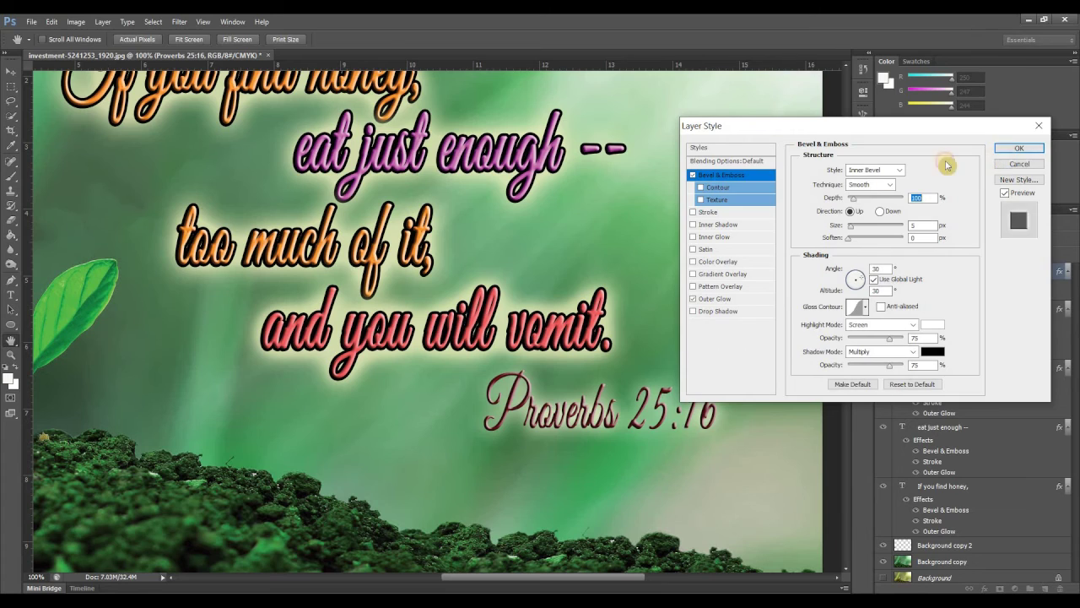
pyautogui.press('Return')
pyautogui.click(862, 154)
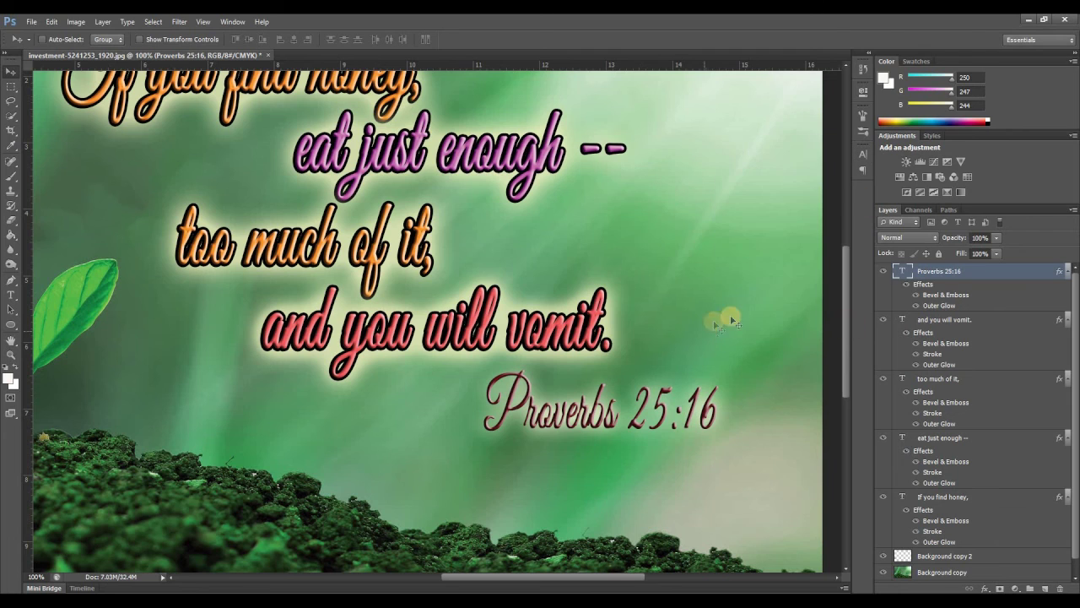
# Step: Save the full design in Photoshop format as PS art.psd in the PS Random folder
pyautogui.hotkey('ctrl', '-')
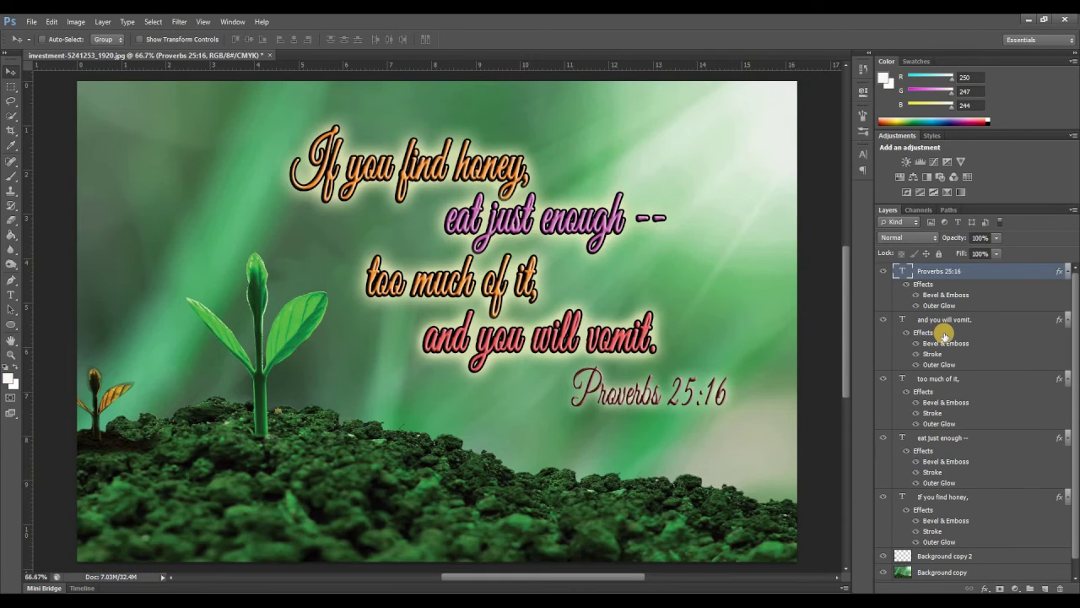
pyautogui.hotkey('ctrl', '-')
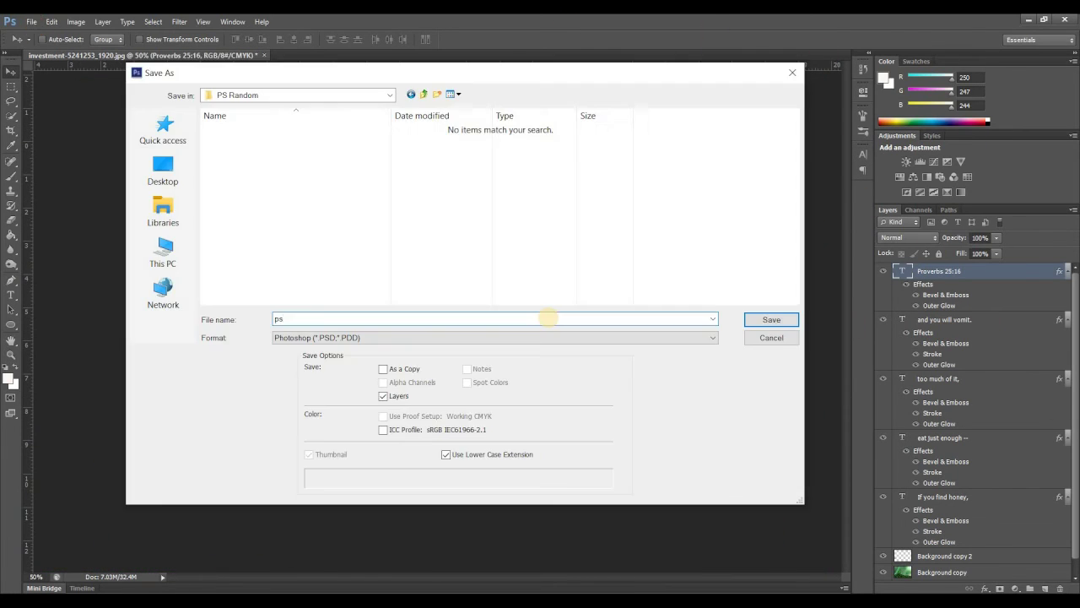
pyautogui.press('BackSpace')
pyautogui.press('BackSpace')
pyautogui.write('PS')
pyautogui.write('-1')
pyautogui.press('Return')
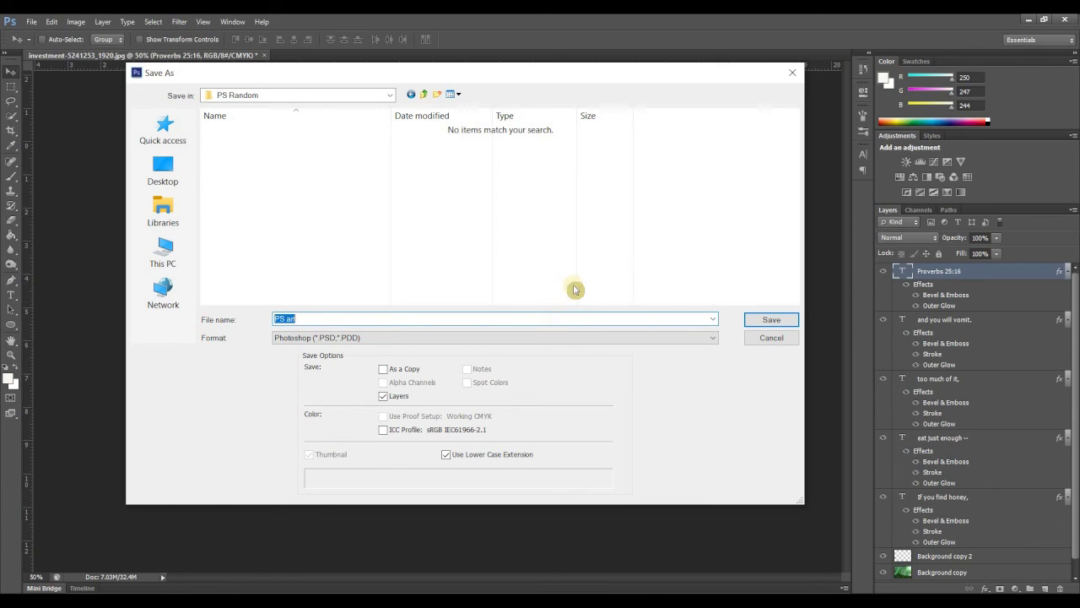
pyautogui.click(663, 197)
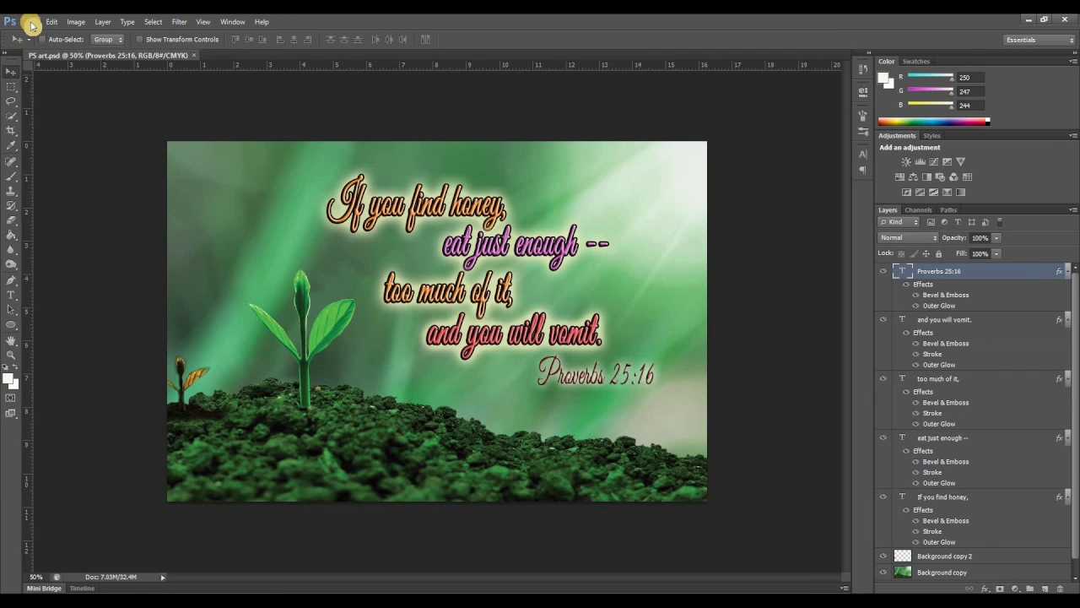
# Step: Save a JPEG copy of the design at Maximum quality 12
pyautogui.click(31, 21)
pyautogui.click(84, 191)
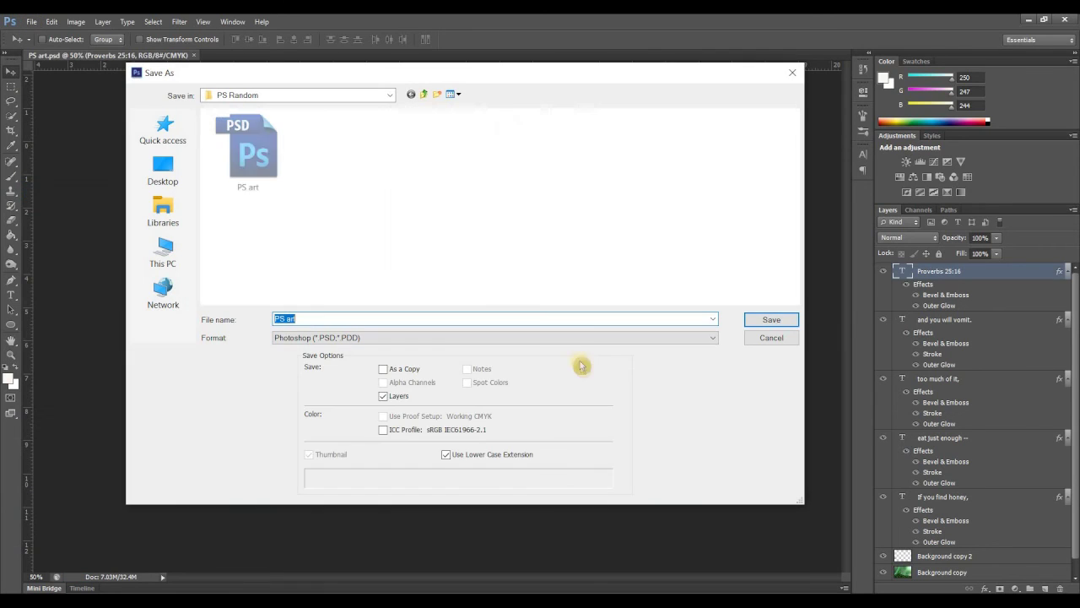
pyautogui.click(576, 345)
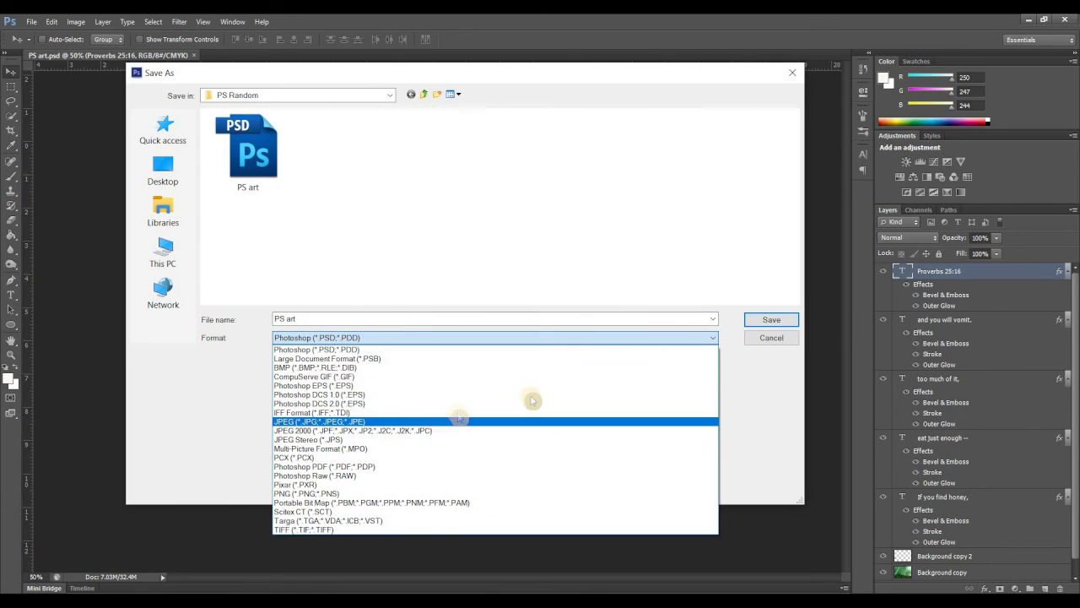
pyautogui.click(429, 414)
pyautogui.click(771, 319)
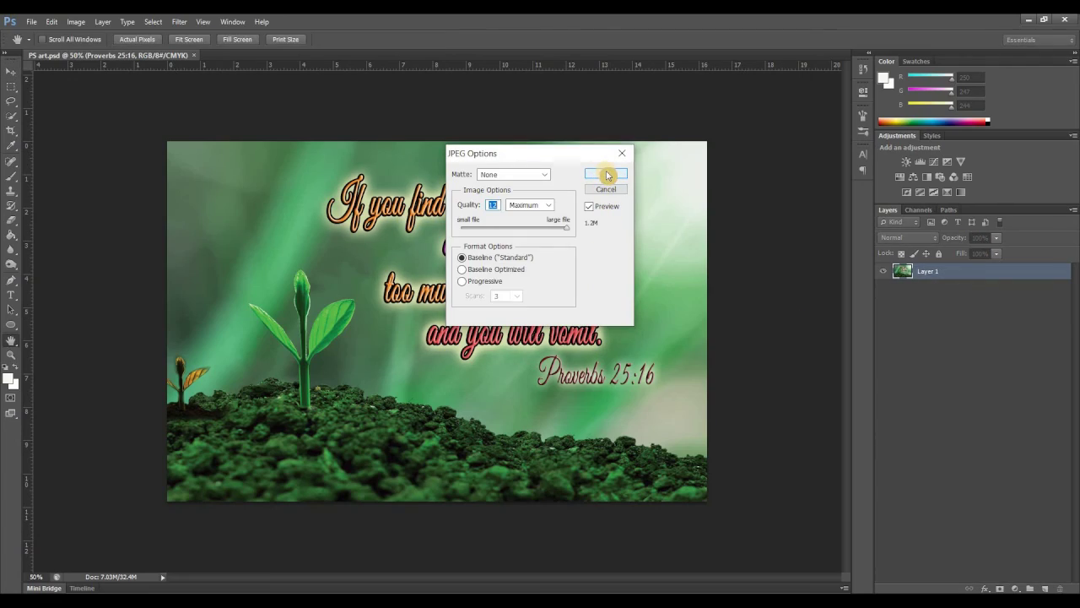
pyautogui.click(607, 175)
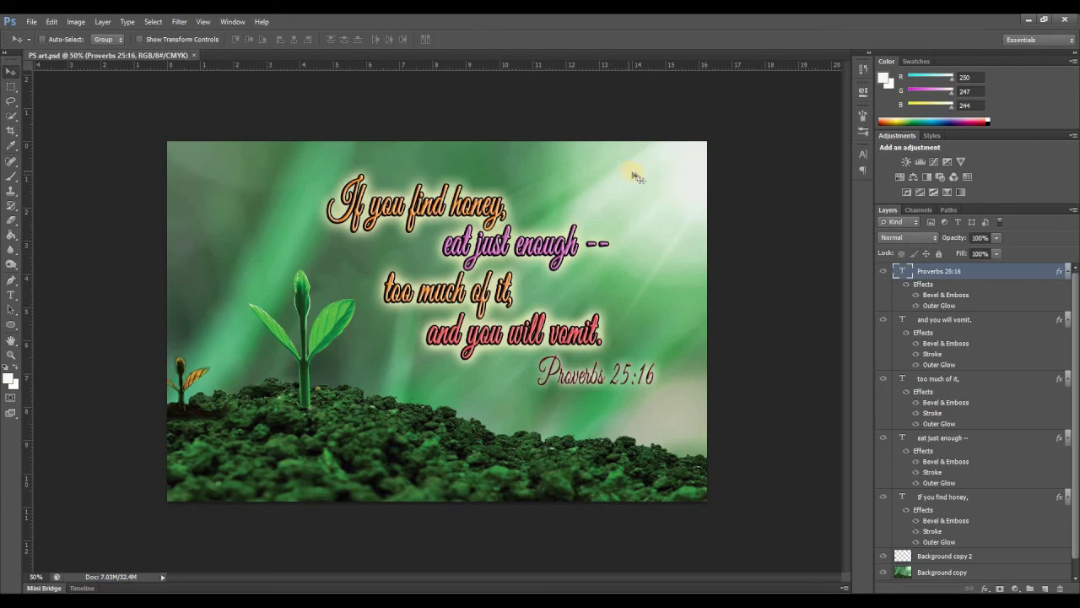